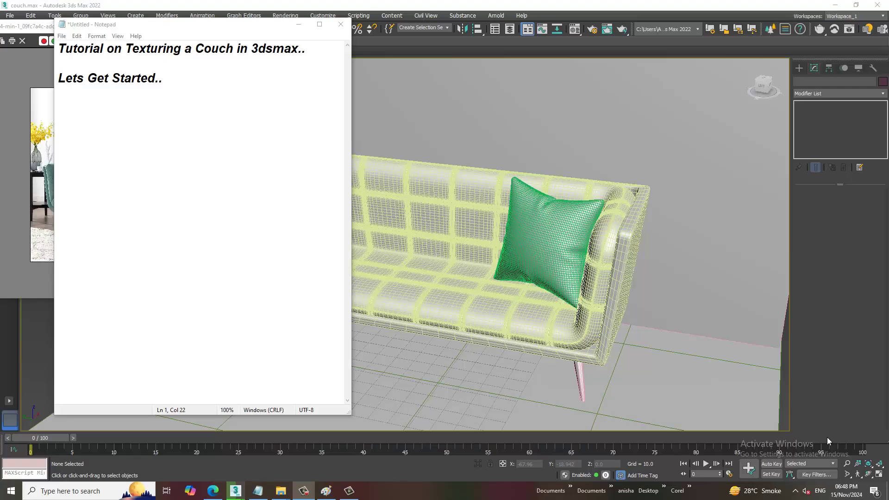
Select all of the intro note text 'Tutorial on Texturing a Couch in 3dsmax..' in Notepad.
{"action": "key", "text": "ctrl+a"}
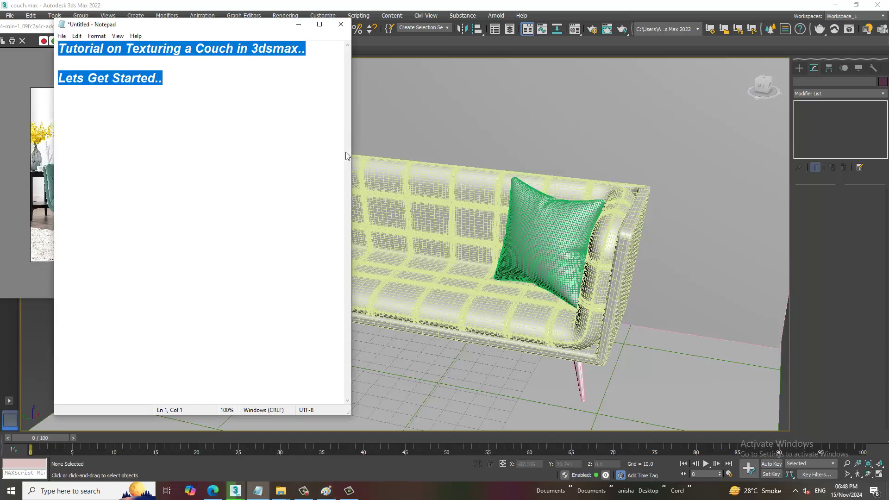
Set V-Ray 6 Hotfix 3 as renderer with 1920x1080 output, then select the couch body.
{"action": "left_click", "coordinate": [299, 24]}
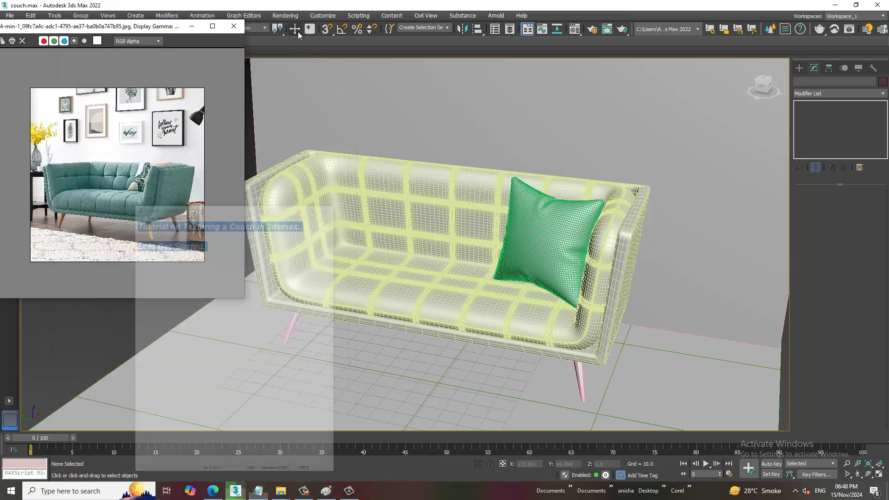
{"action": "left_click", "coordinate": [285, 15]}
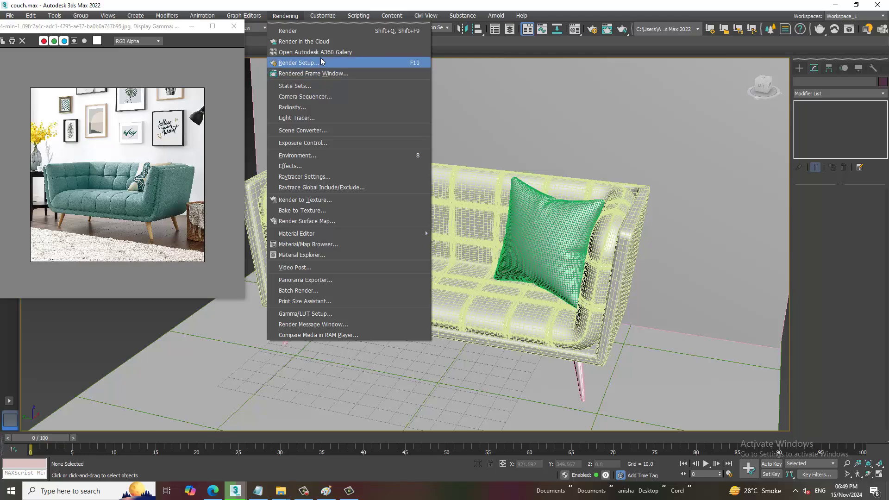
{"action": "left_click", "coordinate": [320, 59]}
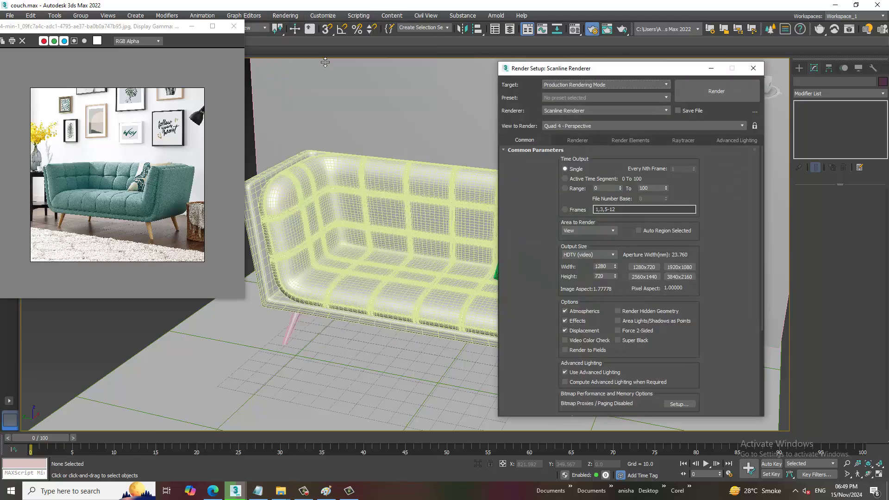
{"action": "left_click", "coordinate": [582, 111]}
{"action": "left_click", "coordinate": [591, 150]}
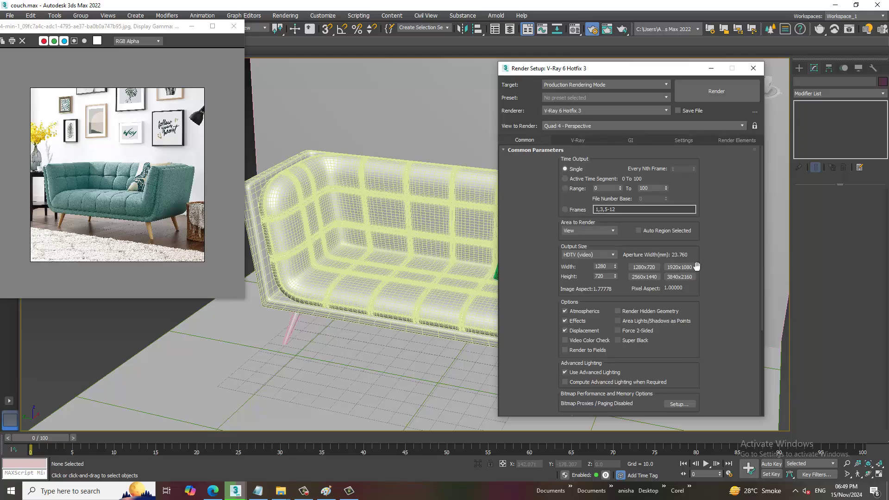
{"action": "left_click", "coordinate": [685, 268]}
{"action": "left_click", "coordinate": [753, 68]}
{"action": "middle_click_drag", "start_coordinate": [454, 260], "coordinate": [503, 280], "text": "alt"}
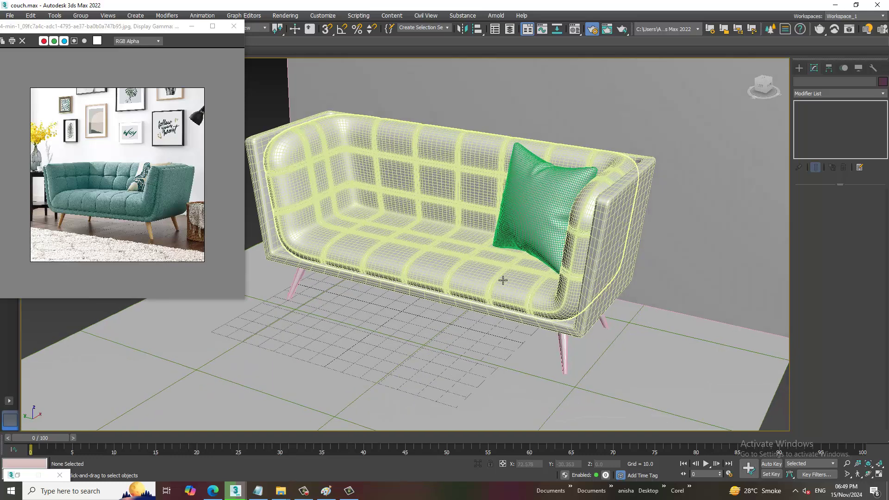
{"action": "left_click", "coordinate": [503, 281]}
Open the Material Editor with M and switch it to Slate Material Editor mode.
{"action": "key", "text": "m"}
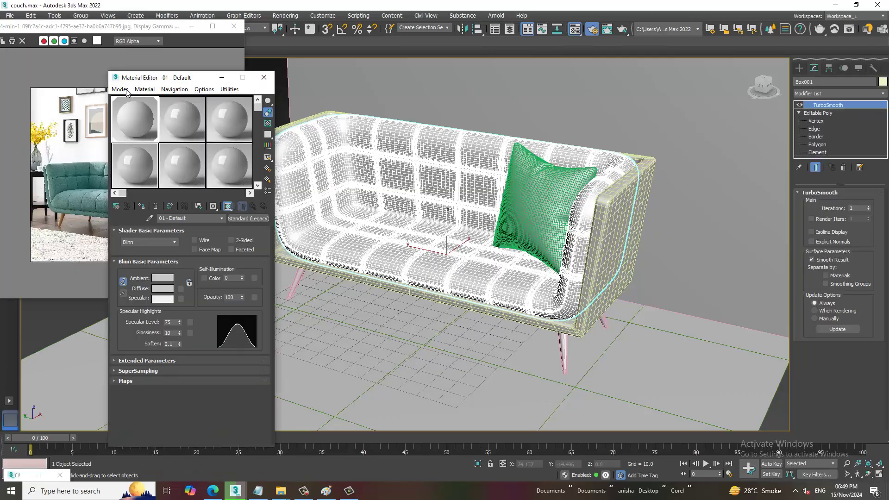
{"action": "left_click", "coordinate": [126, 91]}
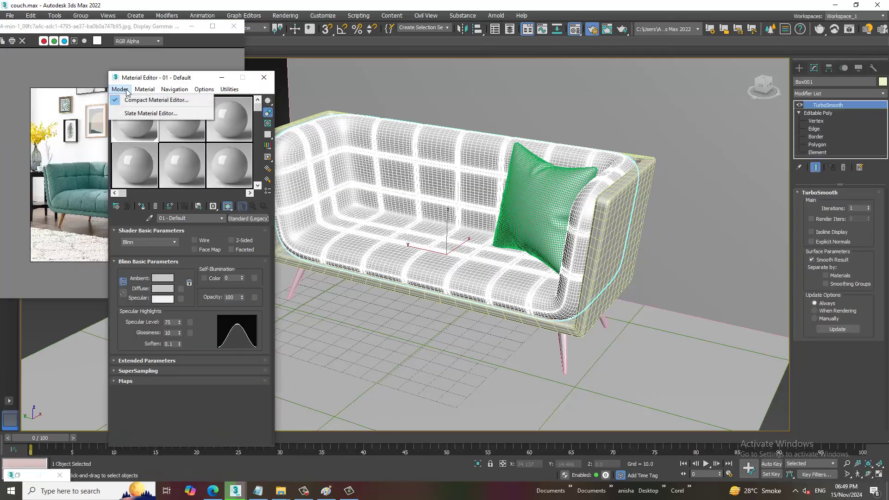
{"action": "left_click", "coordinate": [140, 114]}
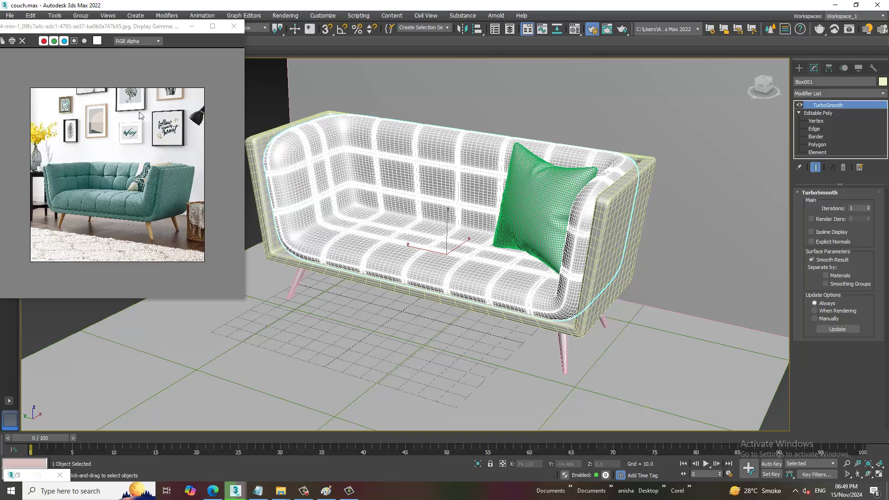
Place a new VRayMtl node in View1 and show its parameters.
{"action": "key", "text": "m"}
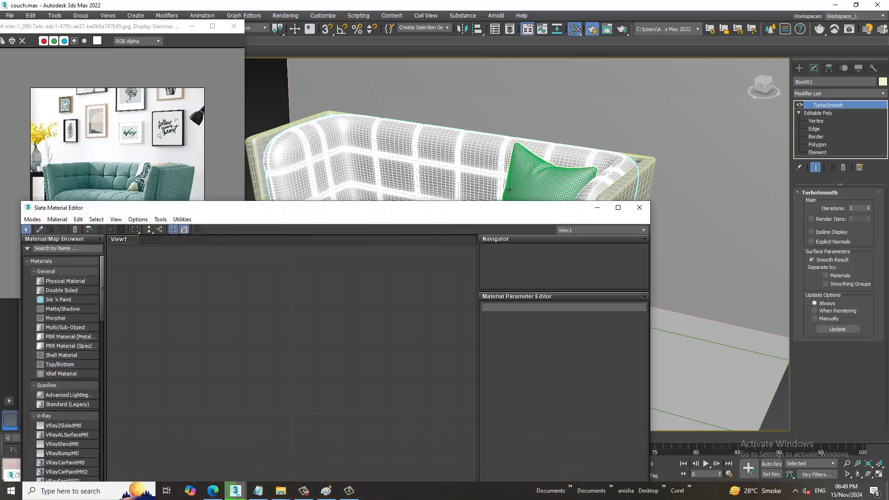
{"action": "left_click_drag", "start_coordinate": [288, 209], "coordinate": [387, 79]}
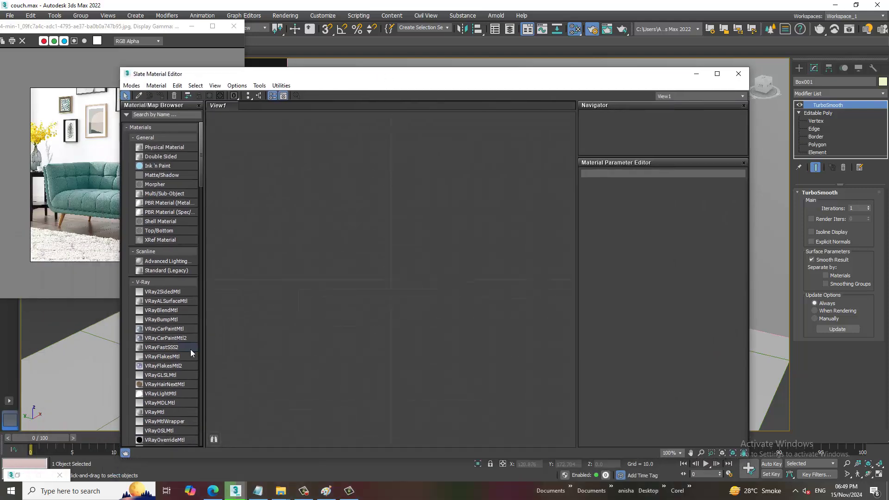
{"action": "left_click_drag", "start_coordinate": [160, 413], "coordinate": [339, 209]}
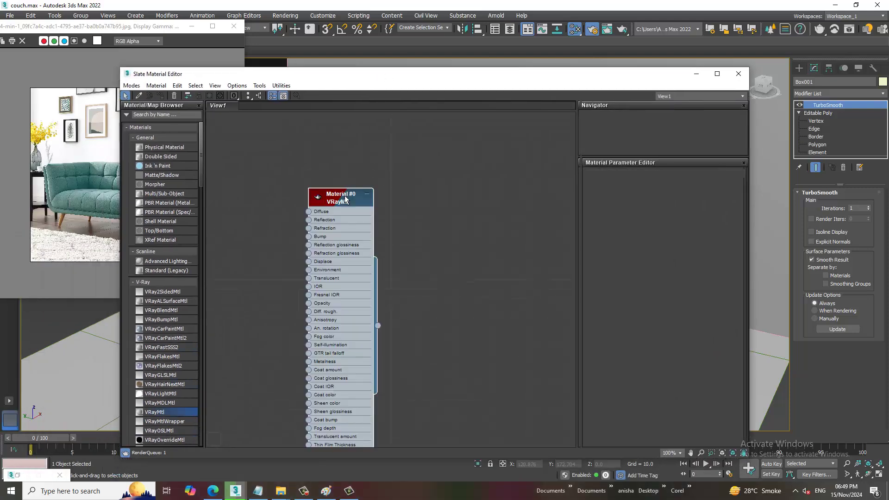
{"action": "double_click", "coordinate": [345, 199]}
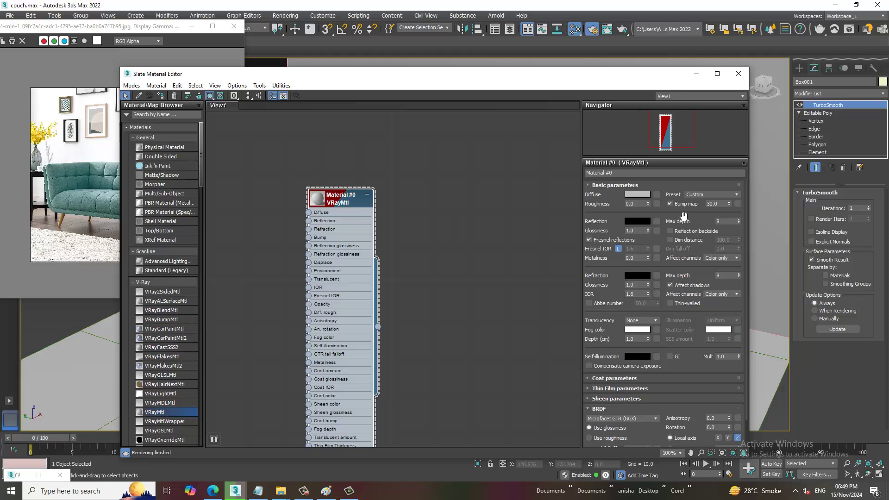
Load Fabric009_4K-JPG_Color from New folder (17) as the material's diffuse Bitmap.
{"action": "left_click", "coordinate": [658, 204]}
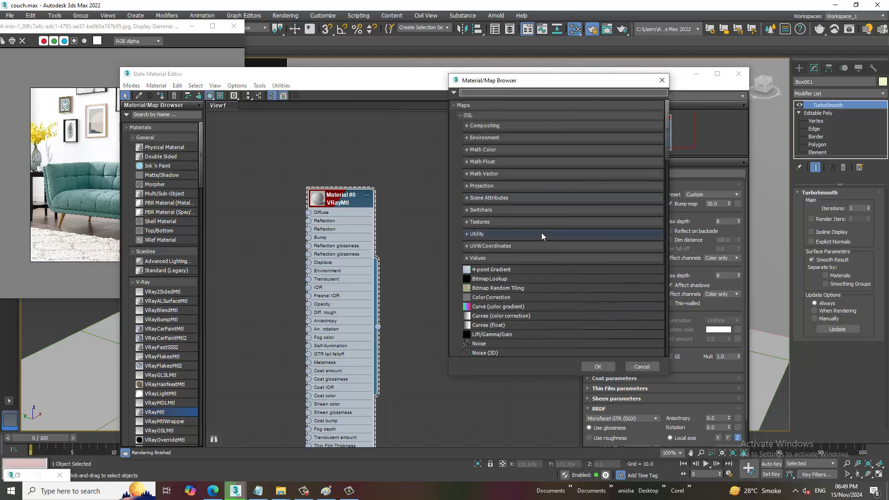
{"action": "scroll", "coordinate": [549, 237], "scroll_direction": "down", "scroll_amount": 3}
{"action": "scroll", "coordinate": [532, 273], "scroll_direction": "down", "scroll_amount": 1}
{"action": "scroll", "coordinate": [499, 343], "scroll_direction": "down", "scroll_amount": 1}
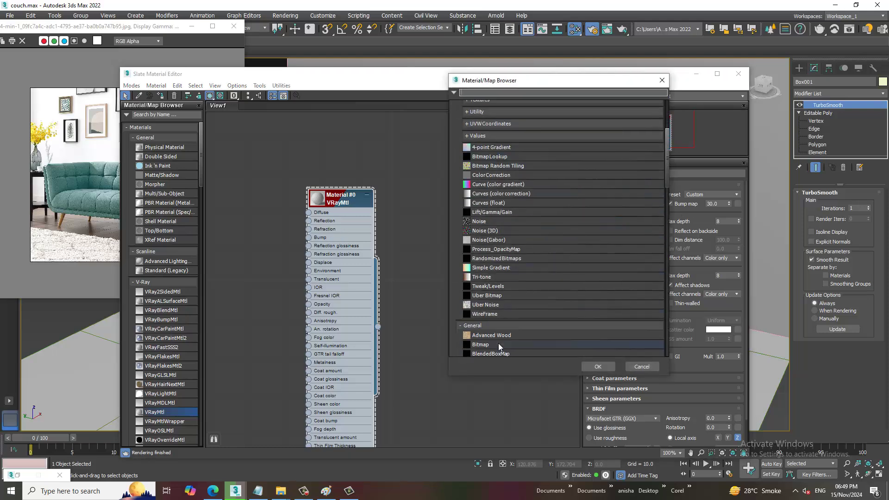
{"action": "scroll", "coordinate": [505, 331], "scroll_direction": "down", "scroll_amount": 2}
{"action": "double_click", "coordinate": [505, 321]}
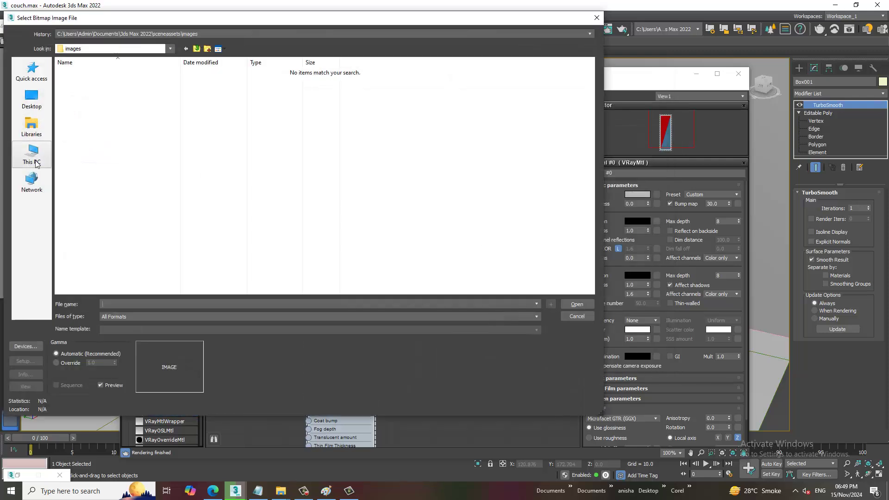
{"action": "type", "text": "D:\\STAFF\\Kayo\\November 24\\Int textures\\New folder (17)"}
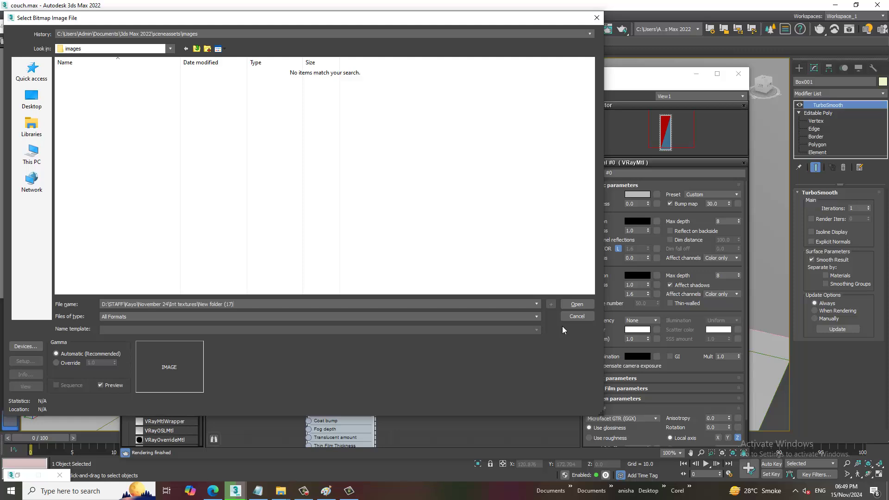
{"action": "left_click", "coordinate": [574, 304]}
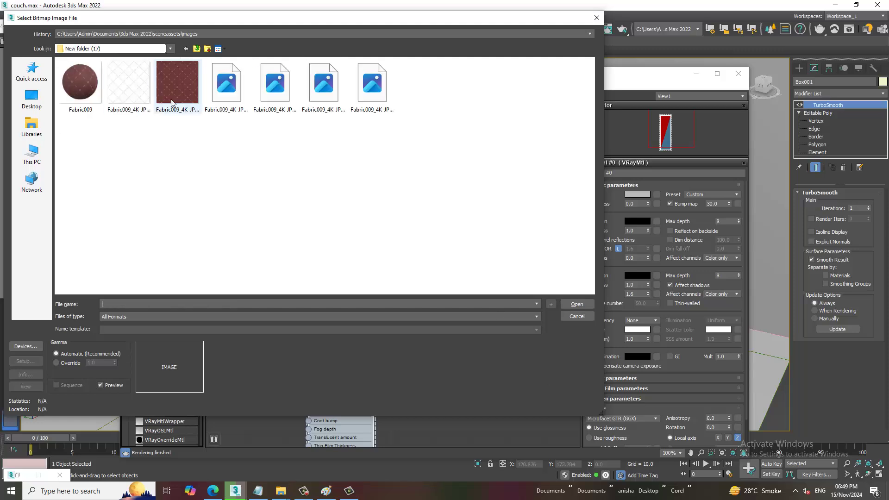
{"action": "double_click", "coordinate": [190, 77]}
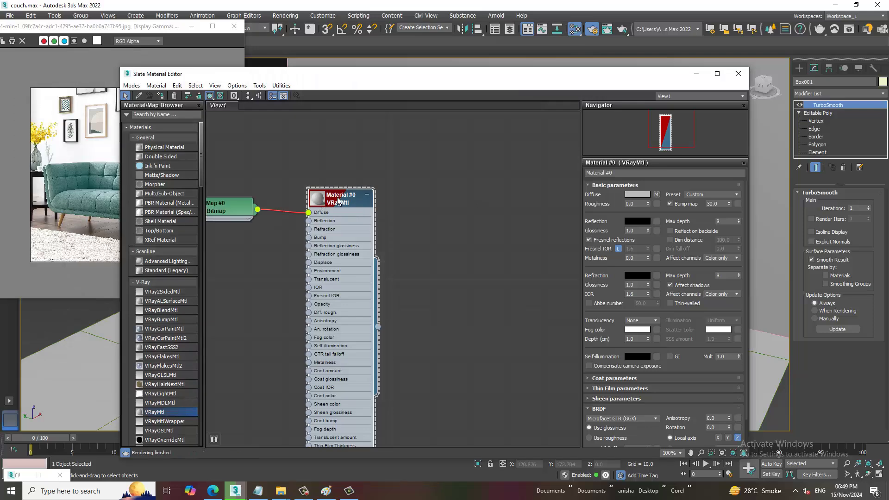
Set the Fabric009 bitmap's U and V Tiling to 3.
{"action": "left_click_drag", "start_coordinate": [338, 200], "coordinate": [450, 210]}
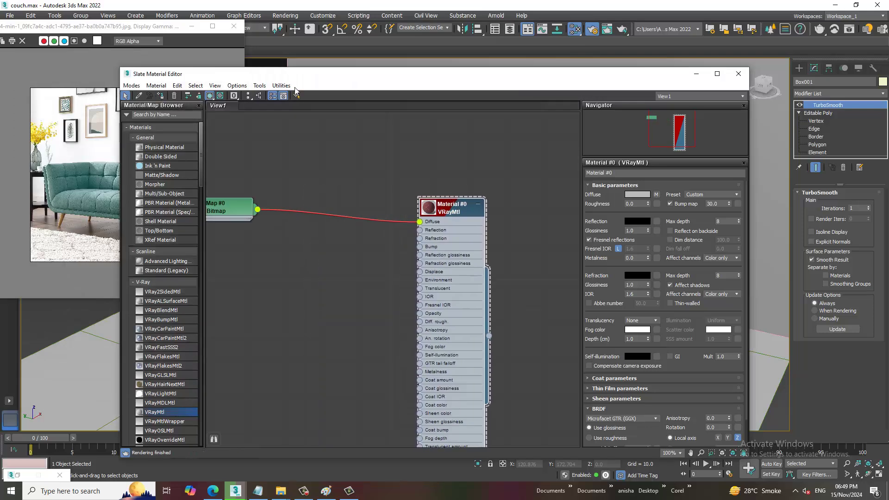
{"action": "left_click_drag", "start_coordinate": [300, 76], "coordinate": [205, 120]}
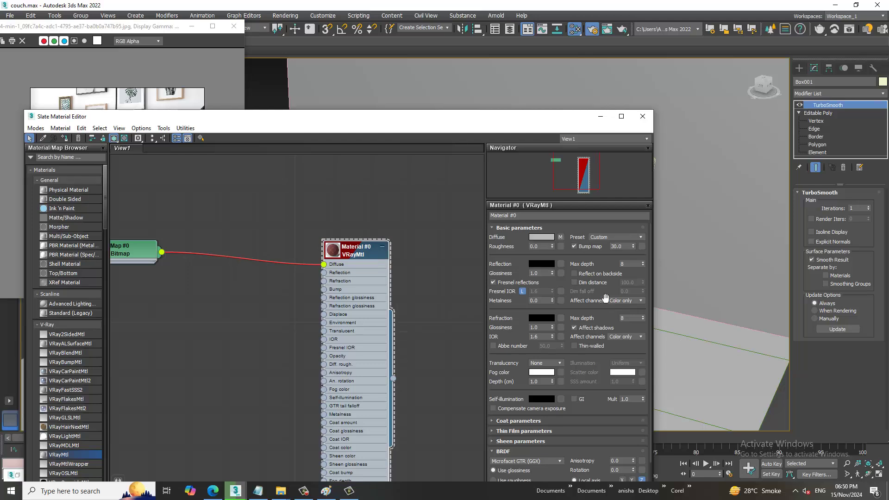
{"action": "left_click", "coordinate": [561, 237]}
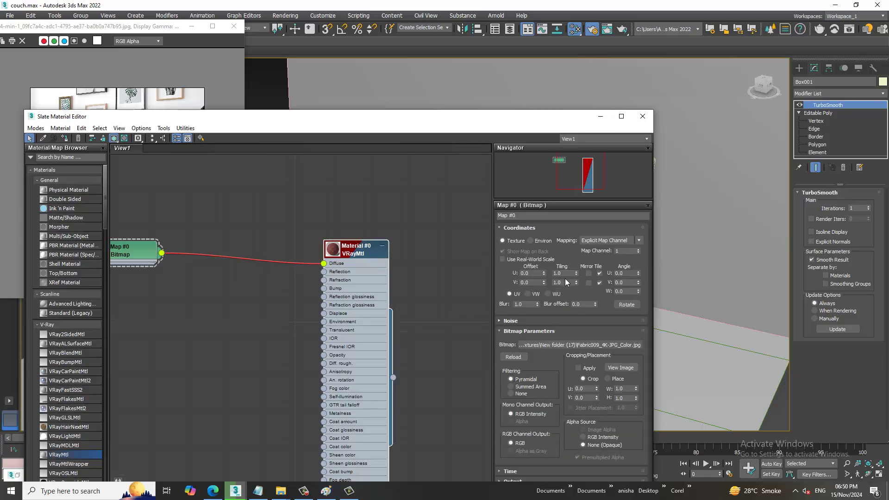
{"action": "type", "text": "3"}
{"action": "key", "text": "Tab"}
{"action": "type", "text": "3"}
{"action": "key", "text": "Return"}
Close the editor and turn off Edged Faces with F4 to view the textured couch.
{"action": "left_click", "coordinate": [643, 117]}
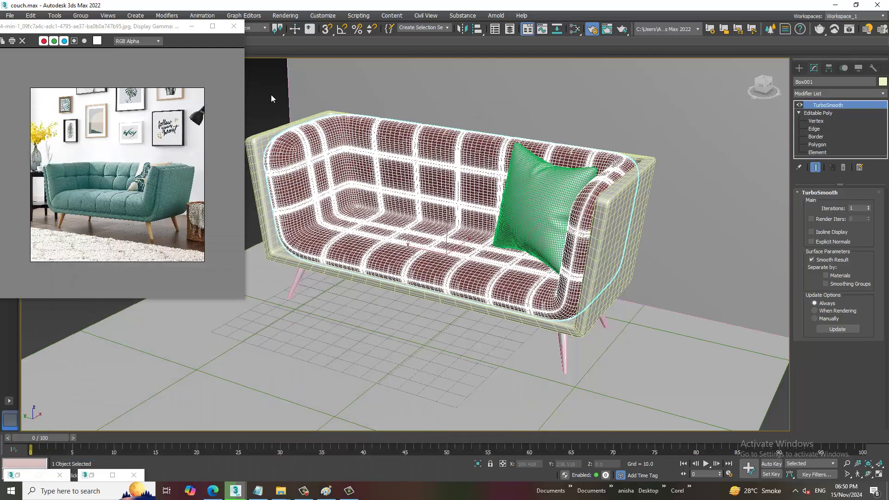
{"action": "left_click", "coordinate": [625, 148]}
{"action": "scroll", "coordinate": [443, 215], "scroll_direction": "up", "scroll_amount": 5}
{"action": "key", "text": "F4"}
{"action": "scroll", "coordinate": [463, 232], "scroll_direction": "down", "scroll_amount": 1}
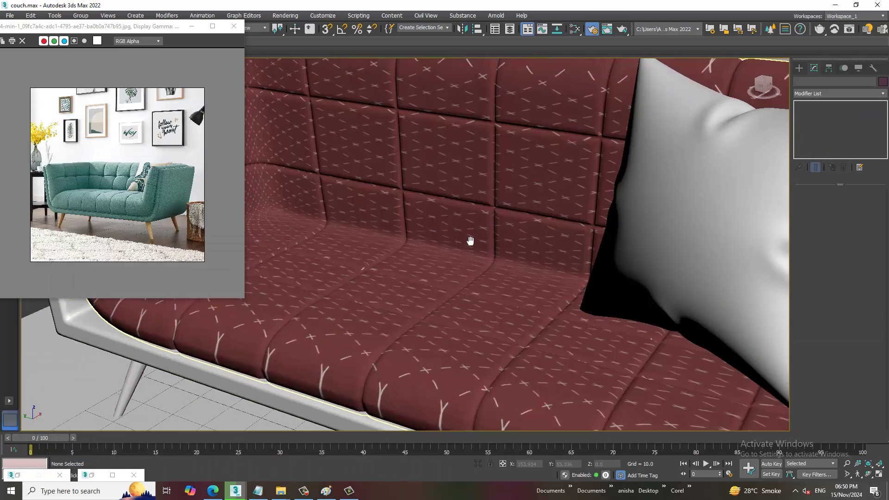
{"action": "scroll", "coordinate": [470, 240], "scroll_direction": "down", "scroll_amount": 4}
{"action": "scroll", "coordinate": [466, 236], "scroll_direction": "up", "scroll_amount": 2}
{"action": "left_click", "coordinate": [465, 237]}
{"action": "scroll", "coordinate": [466, 237], "scroll_direction": "down", "scroll_amount": 2}
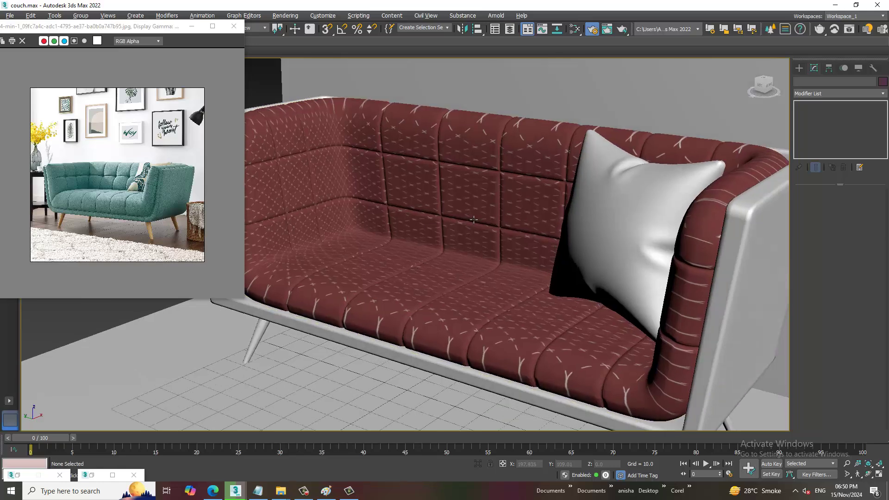
Reselect the couch body (Box001) and open its Modifier List.
{"action": "key", "text": "m"}
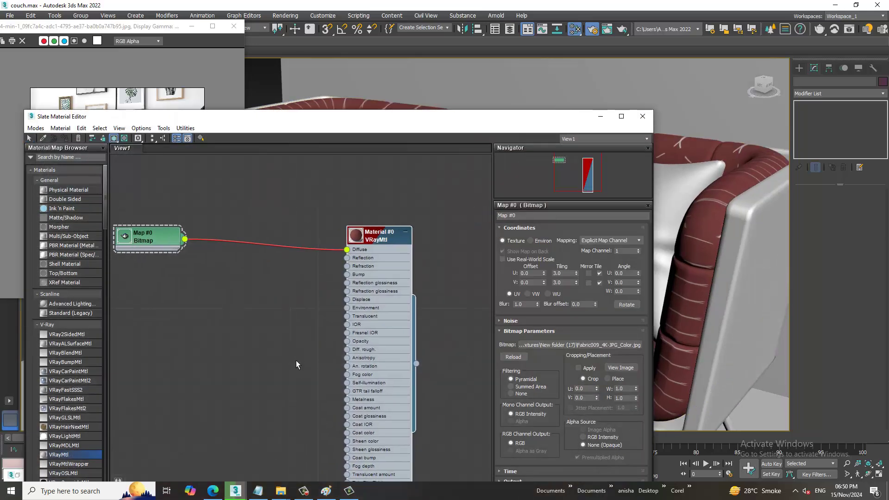
{"action": "left_click", "coordinate": [601, 117]}
{"action": "left_click", "coordinate": [741, 157]}
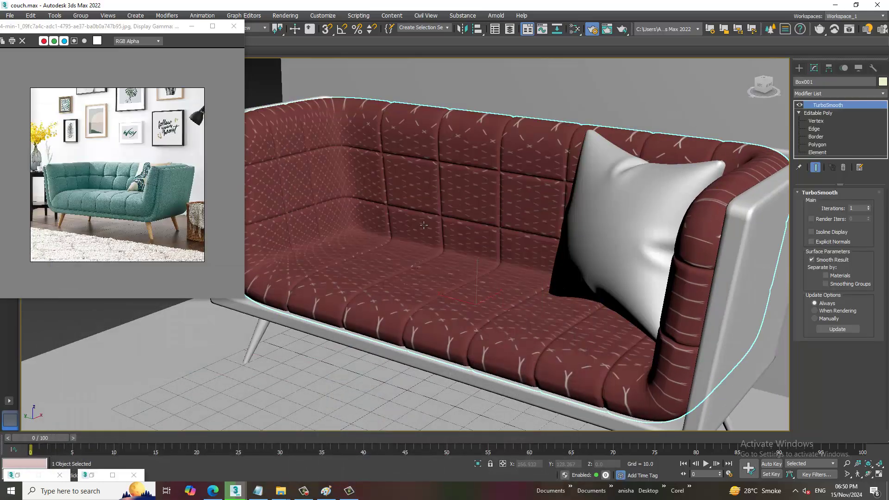
{"action": "left_click", "coordinate": [842, 93]}
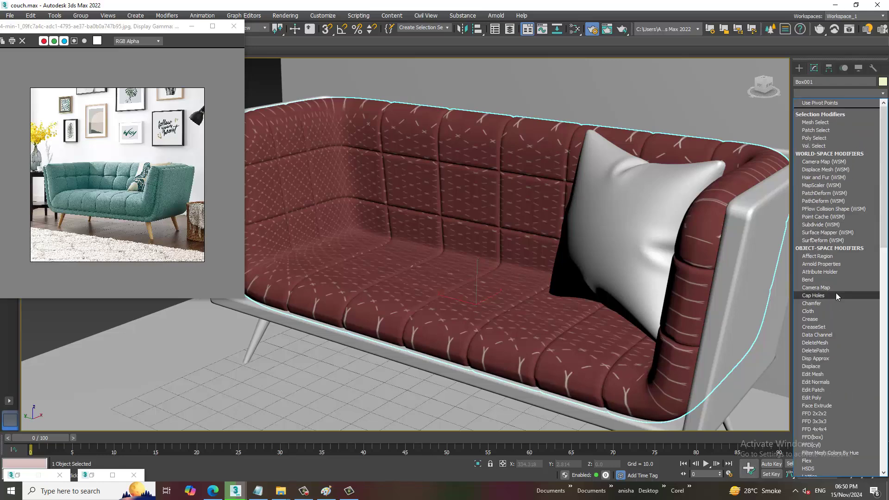
Add a UVW Map modifier to the couch with Box mapping and width 229.302.
{"action": "key", "text": "u"}
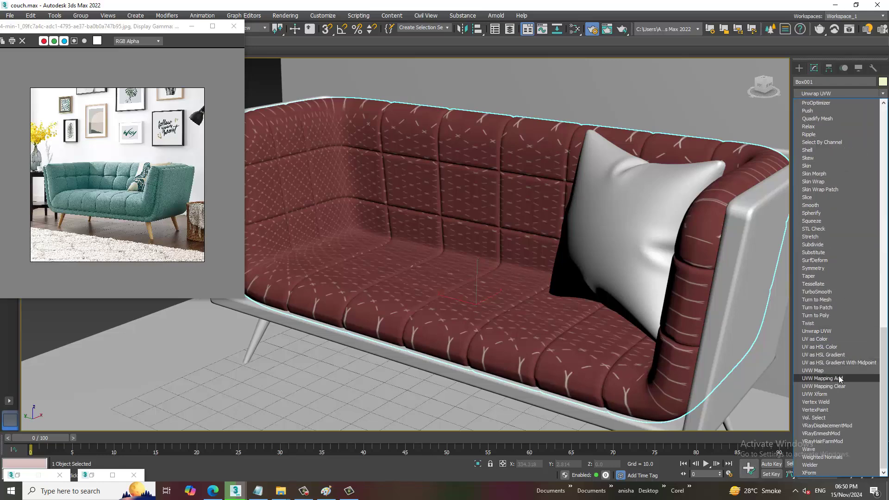
{"action": "left_click", "coordinate": [838, 371]}
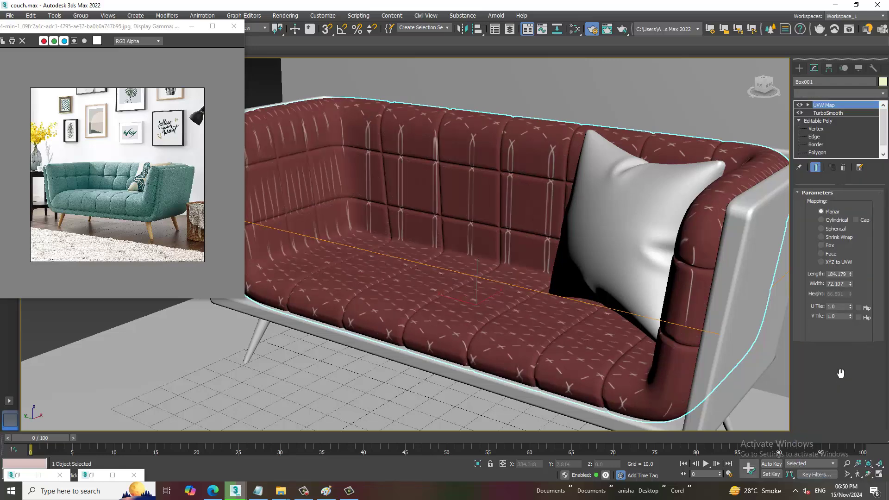
{"action": "left_click", "coordinate": [828, 246]}
{"action": "middle_click_drag", "start_coordinate": [556, 232], "coordinate": [560, 234], "text": "alt"}
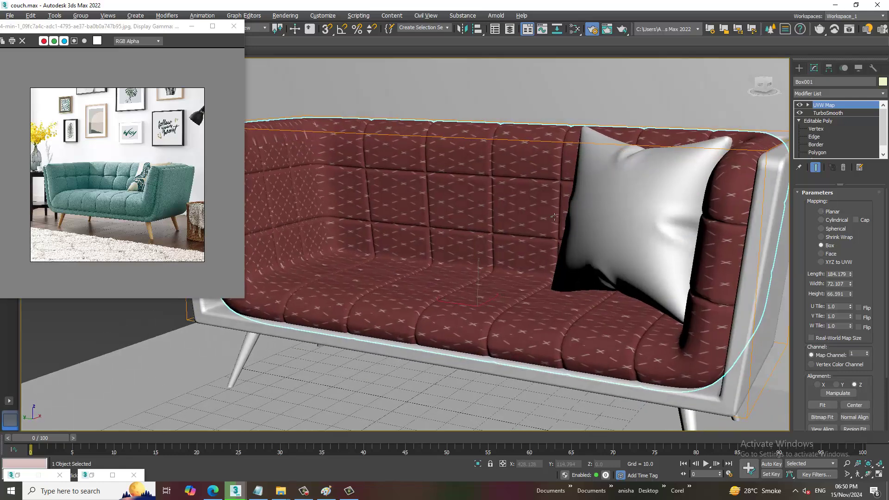
{"action": "scroll", "coordinate": [559, 233], "scroll_direction": "up", "scroll_amount": 5}
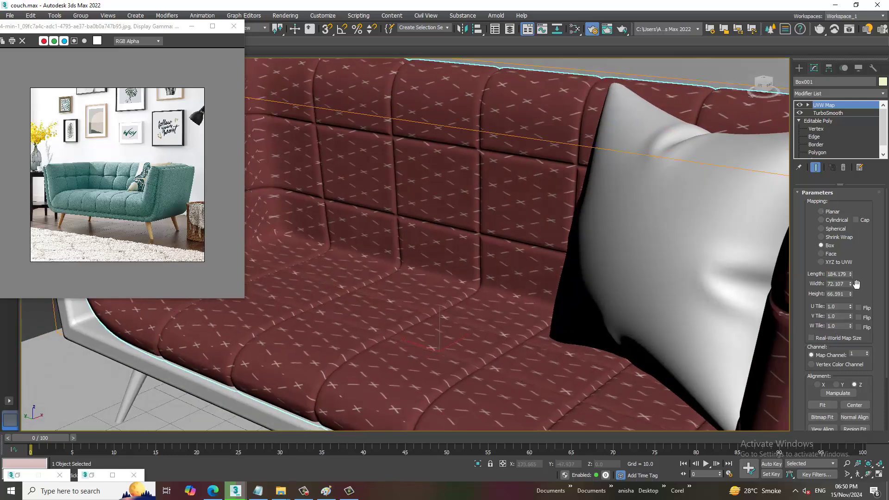
{"action": "left_click_drag", "start_coordinate": [851, 281], "coordinate": [836, 189]}
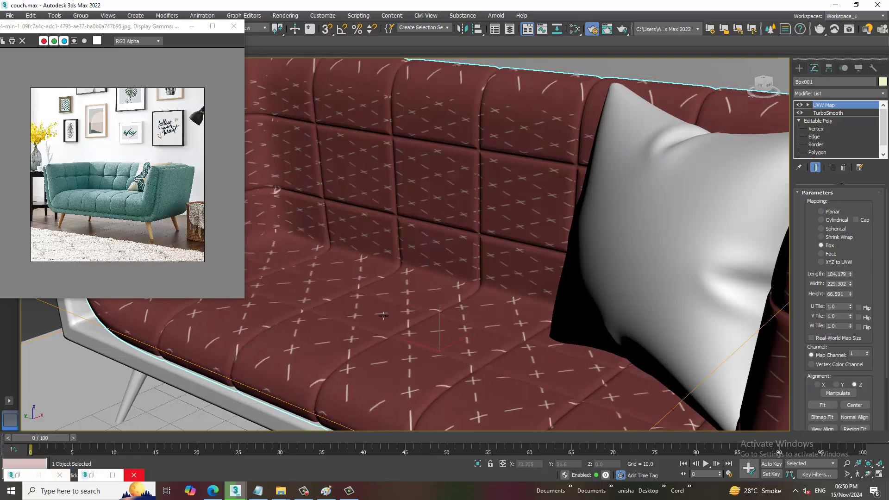
{"action": "left_click", "coordinate": [303, 491]}
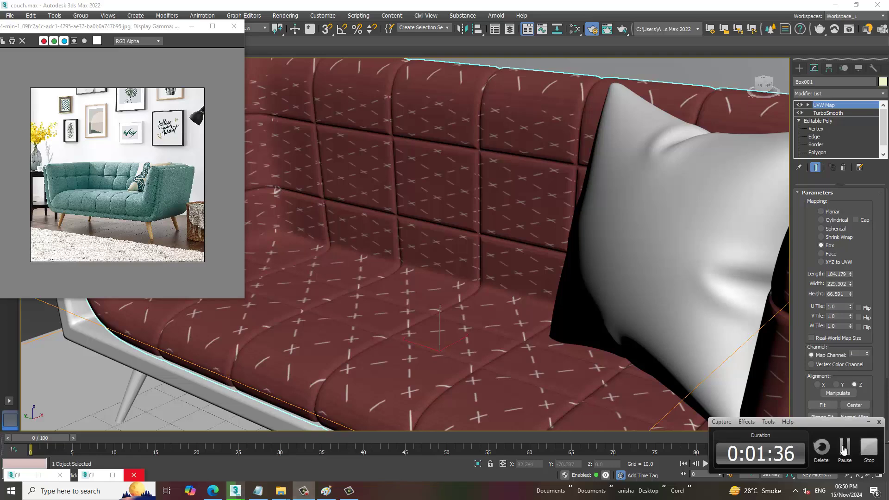
{"action": "left_click", "coordinate": [845, 449]}
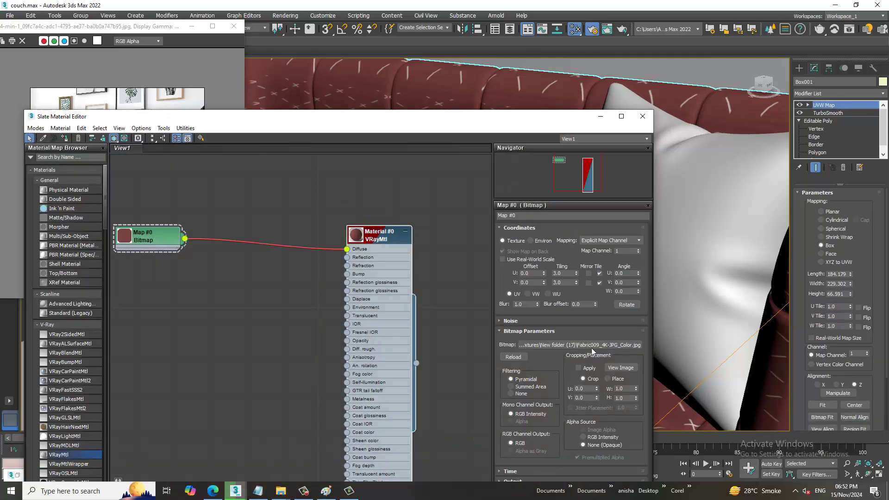
Swap the diffuse bitmap to Fabric073_8K-JPG_Color from New folder (18).
{"action": "left_click", "coordinate": [590, 346]}
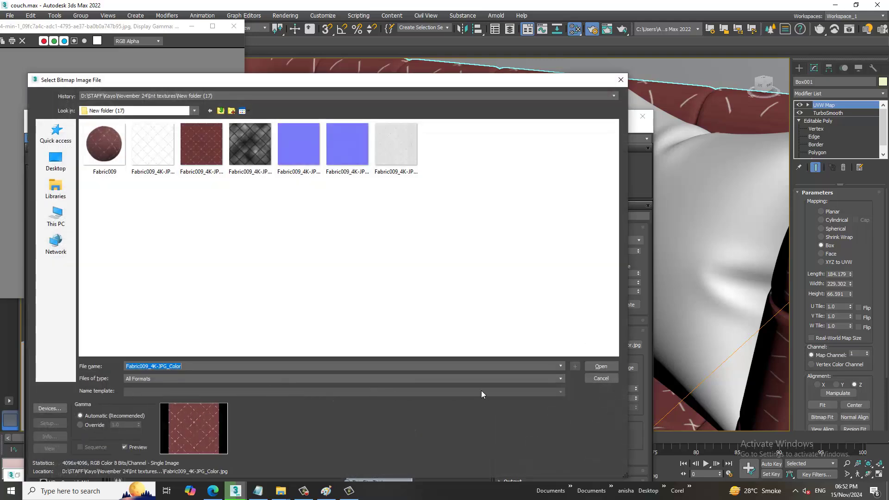
{"action": "key", "text": "Down"}
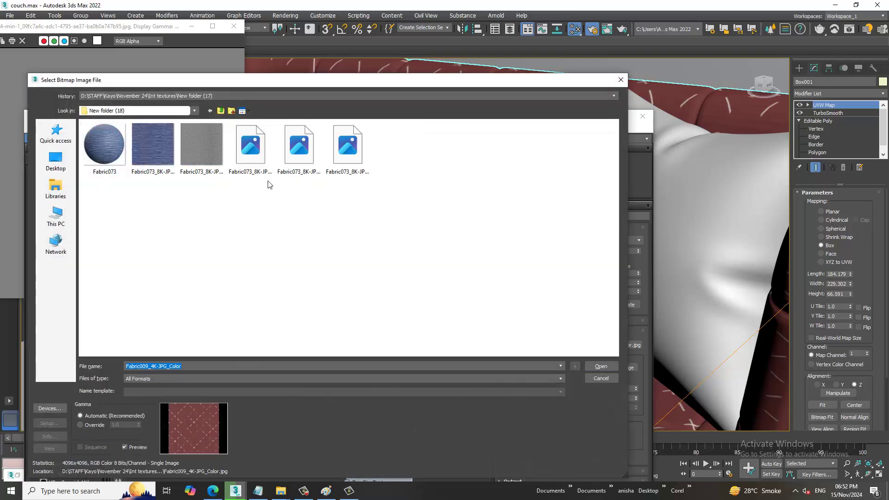
{"action": "left_click", "coordinate": [149, 144]}
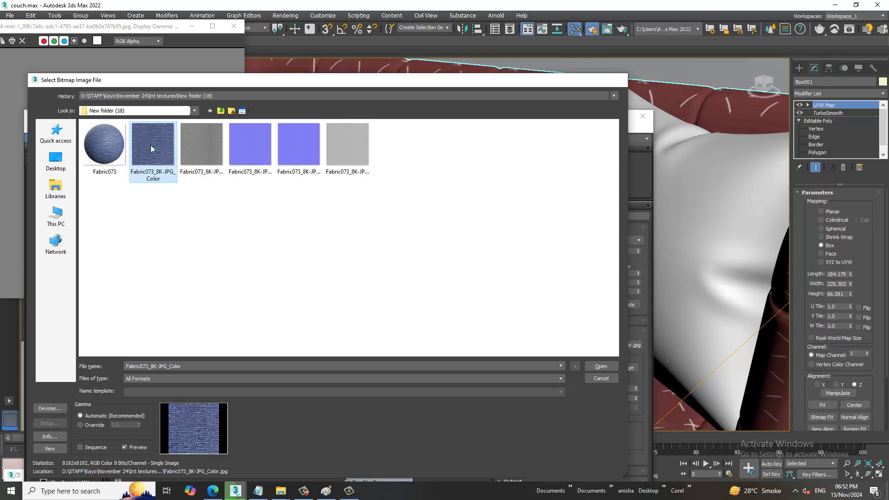
{"action": "double_click", "coordinate": [151, 145]}
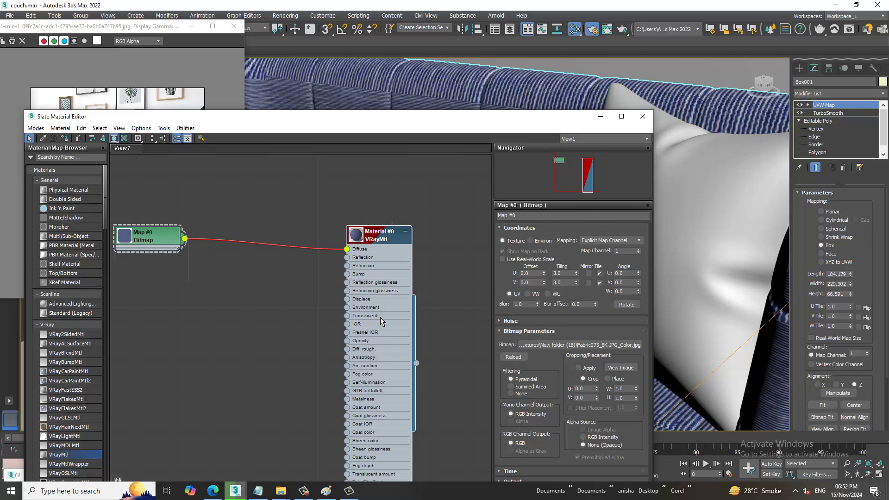
Load Fabric073_8K-JPG_Roughness from New folder (18) into the VRayMtl's roughness slot.
{"action": "left_click", "coordinate": [367, 243]}
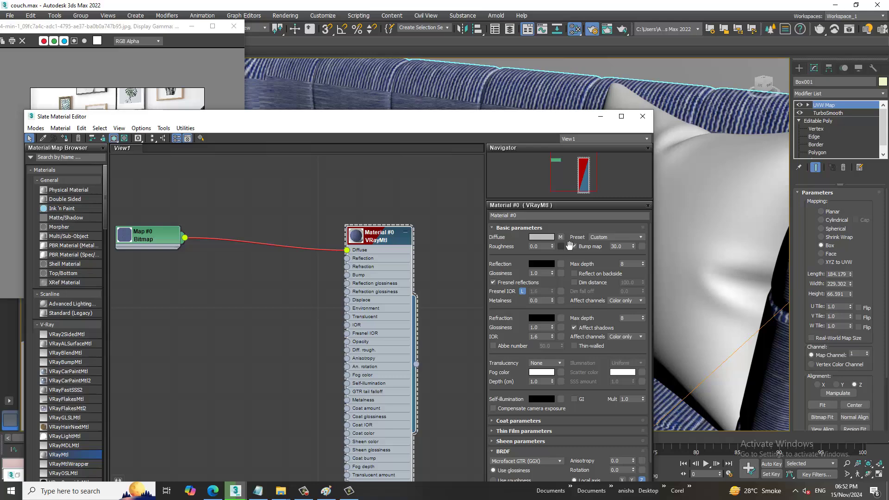
{"action": "left_click", "coordinate": [562, 247]}
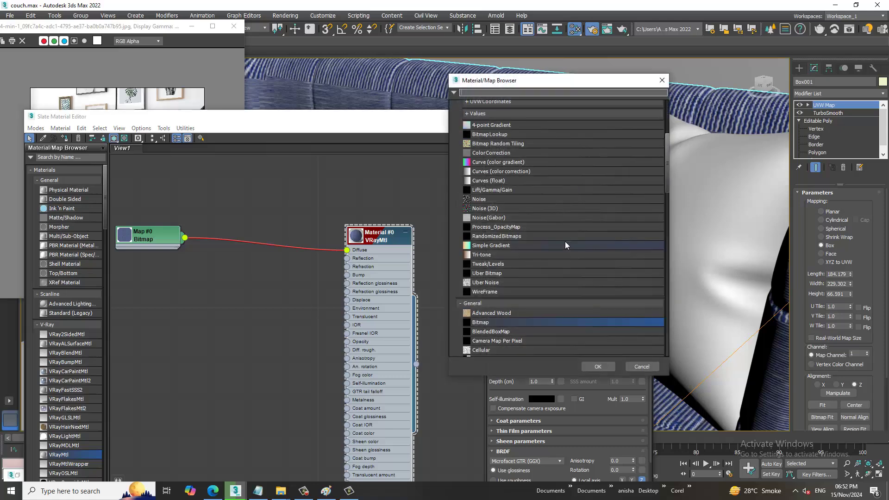
{"action": "double_click", "coordinate": [506, 322]}
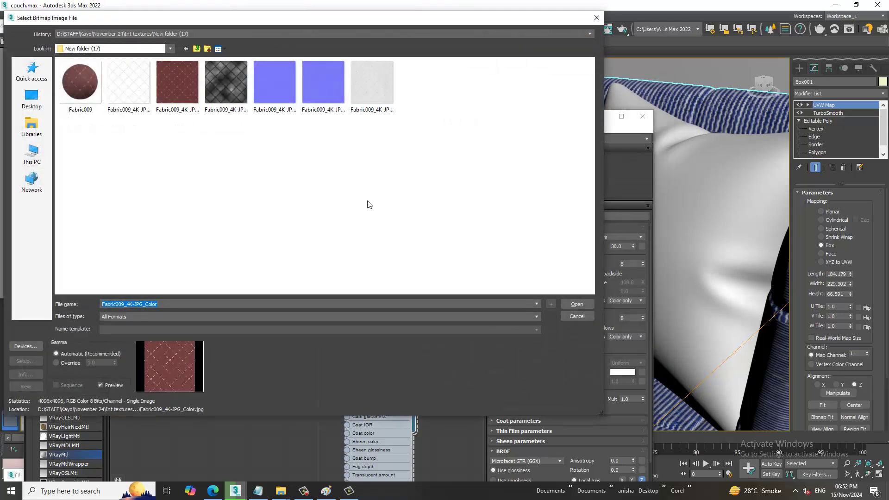
{"action": "left_click", "coordinate": [197, 50]}
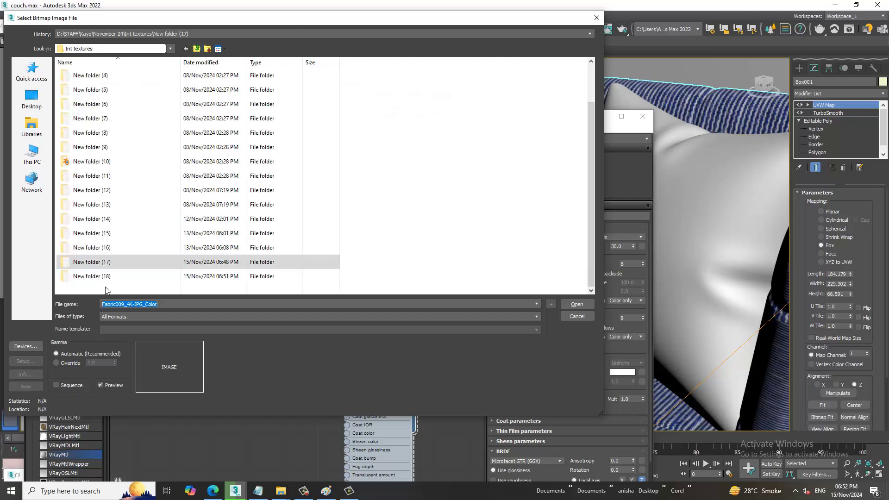
{"action": "double_click", "coordinate": [111, 278]}
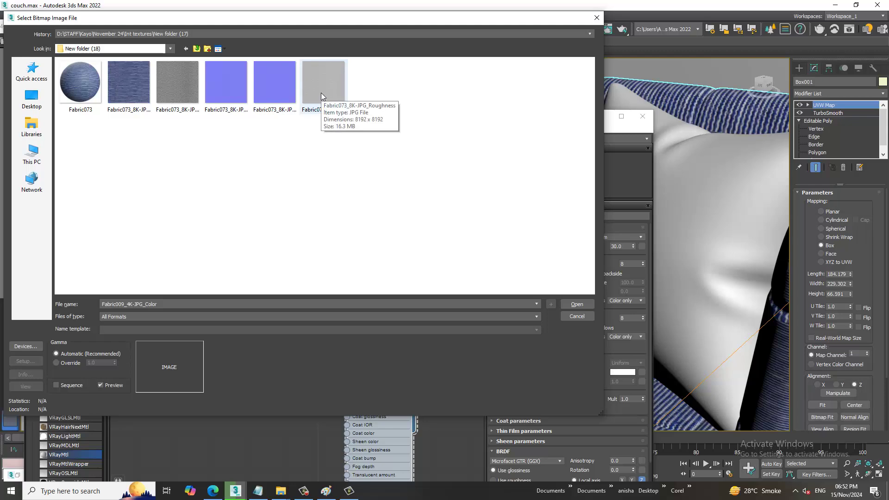
{"action": "left_click", "coordinate": [324, 95]}
{"action": "double_click", "coordinate": [323, 94]}
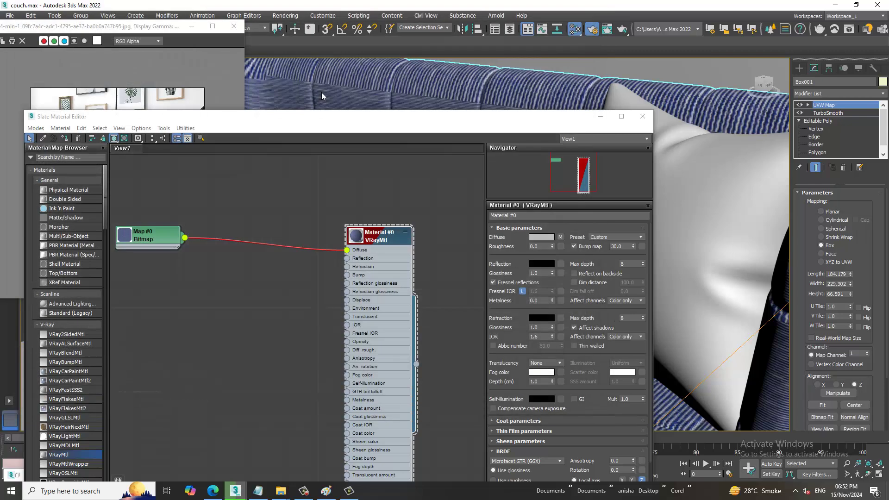
Find VRayBump2Normal in the map browser and drag it onto the node canvas.
{"action": "middle_click_drag", "start_coordinate": [220, 372], "coordinate": [214, 292]}
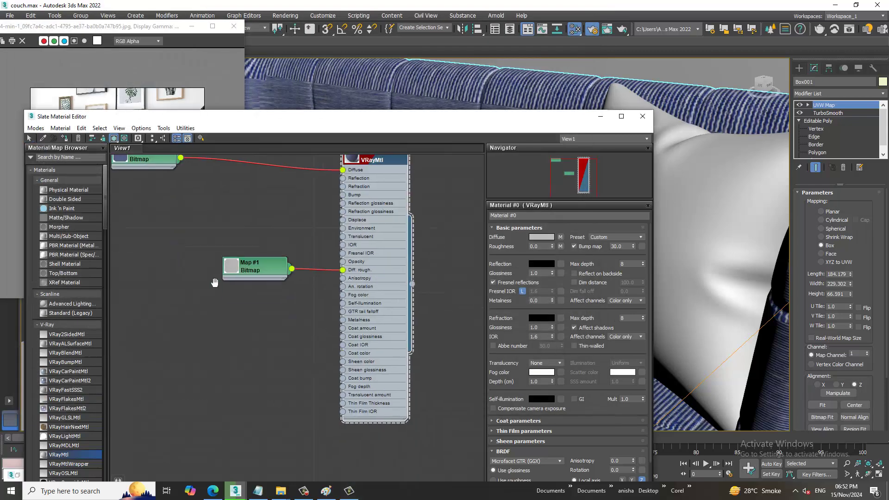
{"action": "scroll", "coordinate": [71, 358], "scroll_direction": "down", "scroll_amount": 5}
{"action": "scroll", "coordinate": [71, 358], "scroll_direction": "down", "scroll_amount": 5}
{"action": "scroll", "coordinate": [71, 358], "scroll_direction": "down", "scroll_amount": 5}
{"action": "scroll", "coordinate": [72, 365], "scroll_direction": "down", "scroll_amount": 5}
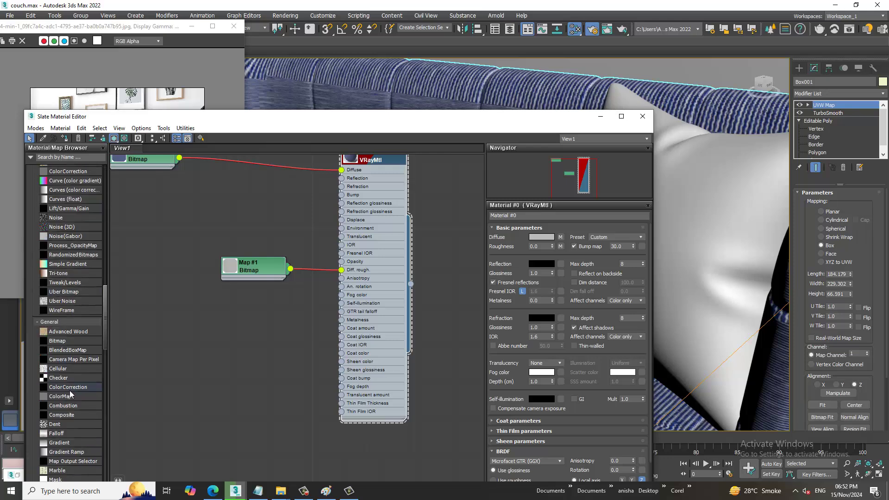
{"action": "scroll", "coordinate": [72, 376], "scroll_direction": "down", "scroll_amount": 5}
{"action": "scroll", "coordinate": [74, 388], "scroll_direction": "down", "scroll_amount": 5}
{"action": "scroll", "coordinate": [74, 388], "scroll_direction": "down", "scroll_amount": 3}
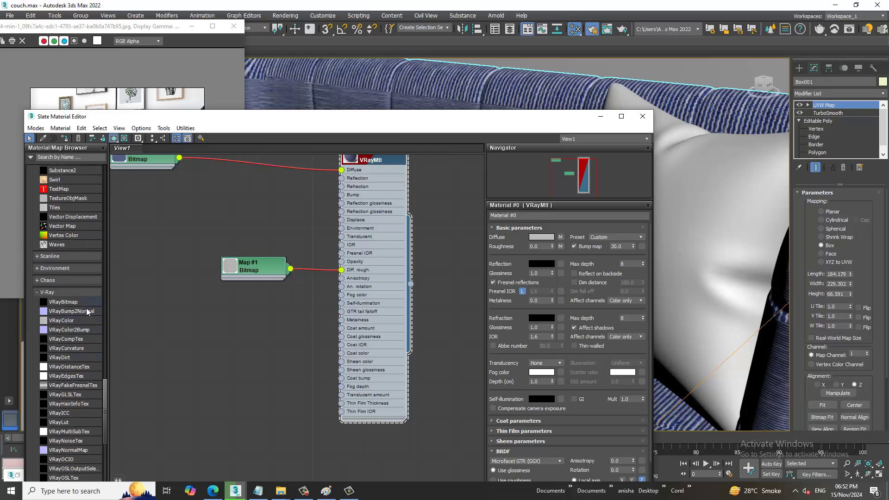
{"action": "left_click_drag", "start_coordinate": [87, 311], "coordinate": [261, 337]}
Place the VRayBump2Normal node and wire it into the material's Bump input.
{"action": "left_click", "coordinate": [239, 221]}
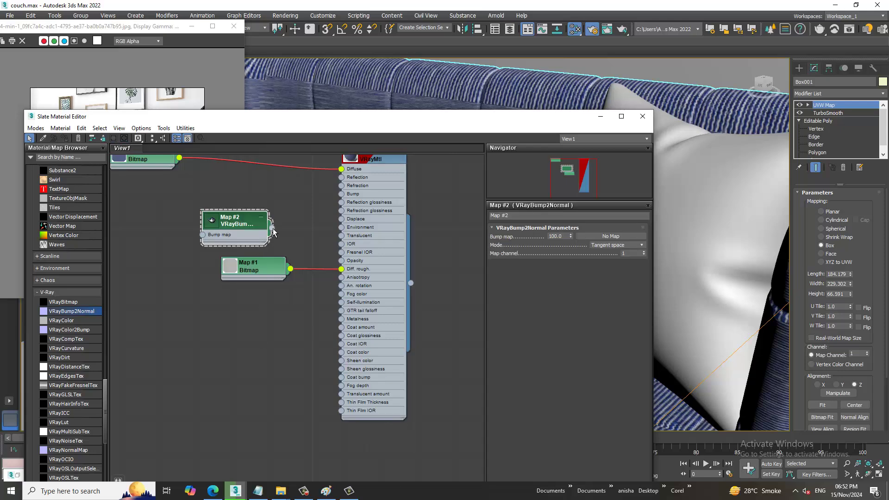
{"action": "left_click_drag", "start_coordinate": [272, 227], "coordinate": [342, 194]}
{"action": "left_click_drag", "start_coordinate": [233, 223], "coordinate": [253, 222]}
Load the Fabric073 NormalGL image as the bump node's Bitmap.
{"action": "left_click", "coordinate": [611, 236]}
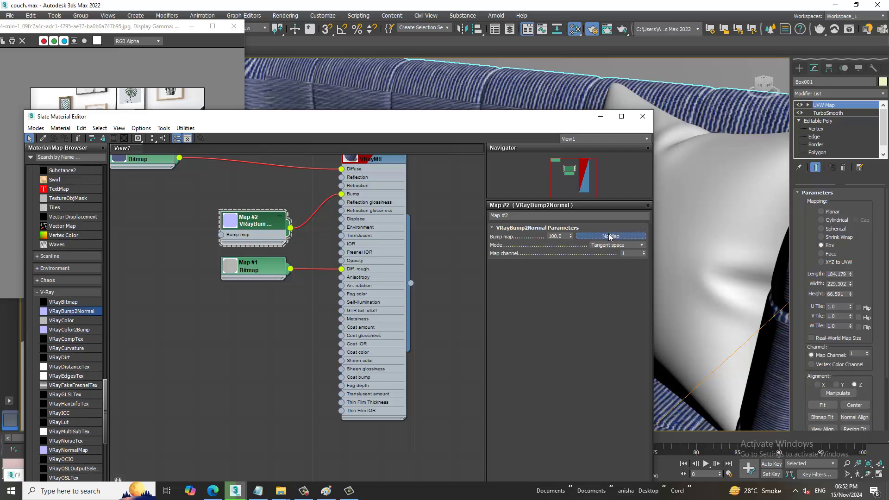
{"action": "double_click", "coordinate": [518, 324]}
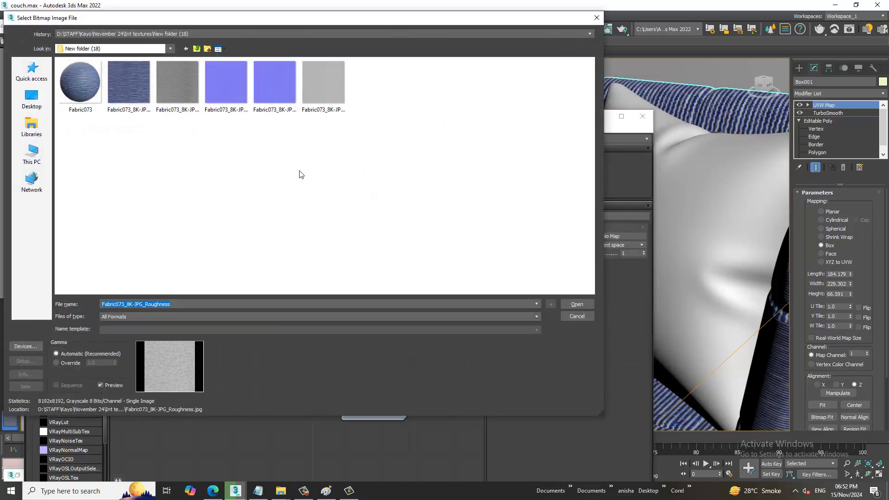
{"action": "left_click", "coordinate": [270, 85]}
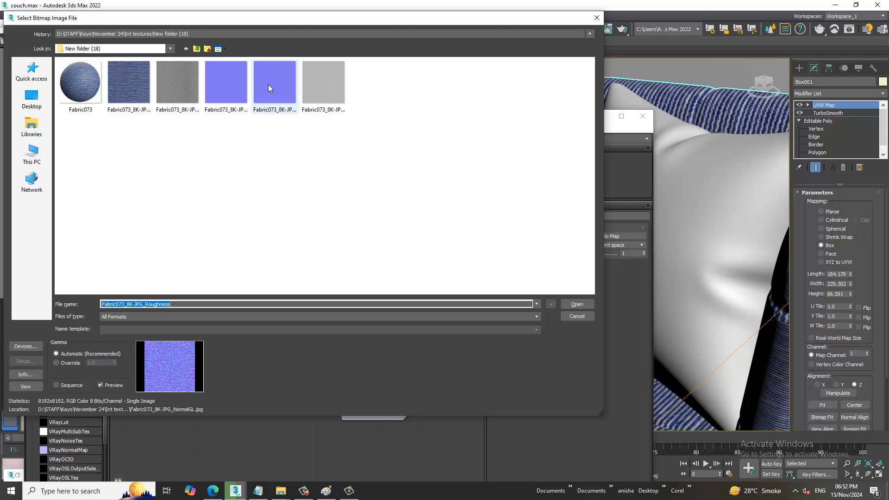
{"action": "double_click", "coordinate": [269, 84]}
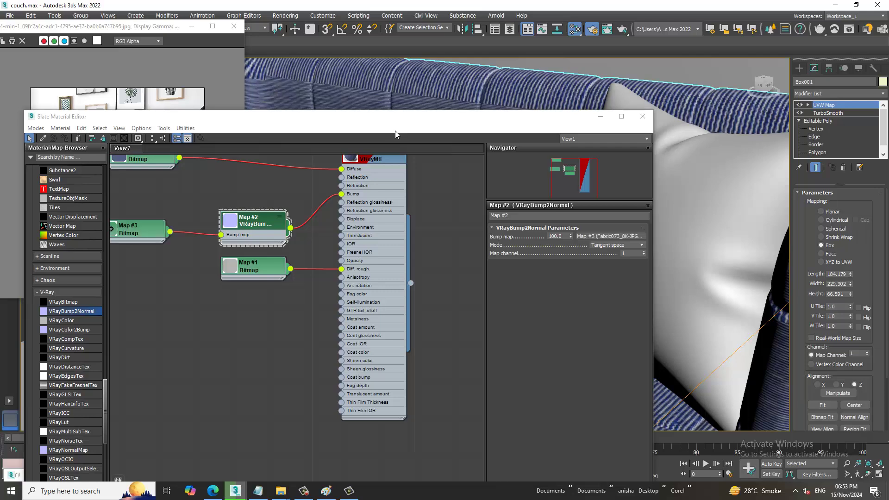
{"action": "left_click", "coordinate": [601, 117]}
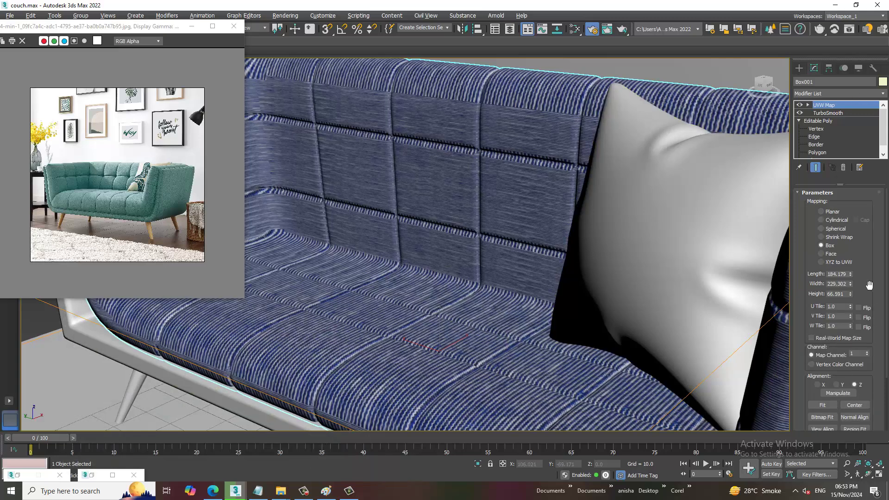
Enlarge the couch's UVW Map to width 545.738 and height 218.42.
{"action": "mouse_move", "coordinate": [851, 284]}
{"action": "left_mouse_down"}
{"action": "mouse_move", "coordinate": [839, 212]}
{"action": "mouse_move", "coordinate": [842, 223]}
{"action": "left_mouse_up"}
{"action": "left_click_drag", "start_coordinate": [850, 294], "coordinate": [851, 259]}
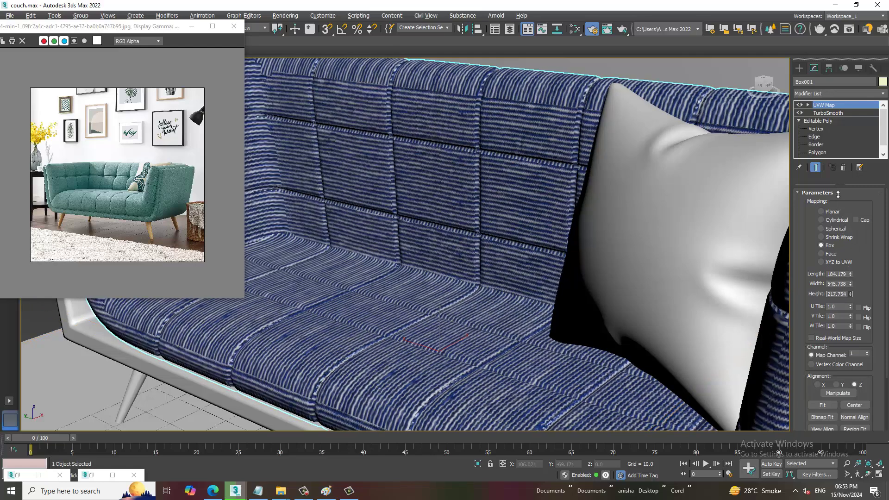
{"action": "key", "text": "z"}
Orbit to a frontal couch view and reopen the Slate Material Editor nodes.
{"action": "mouse_move", "coordinate": [543, 240]}
{"action": "middle_mouse_down", "text": "alt"}
{"action": "mouse_move", "coordinate": [543, 302]}
{"action": "mouse_move", "coordinate": [482, 353]}
{"action": "middle_mouse_up", "text": "alt"}
{"action": "scroll", "coordinate": [543, 302], "scroll_direction": "up", "scroll_amount": 5}
{"action": "scroll", "coordinate": [543, 302], "scroll_direction": "up", "scroll_amount": 3}
{"action": "scroll", "coordinate": [543, 301], "scroll_direction": "up", "scroll_amount": 3}
{"action": "scroll", "coordinate": [542, 302], "scroll_direction": "down", "scroll_amount": 5}
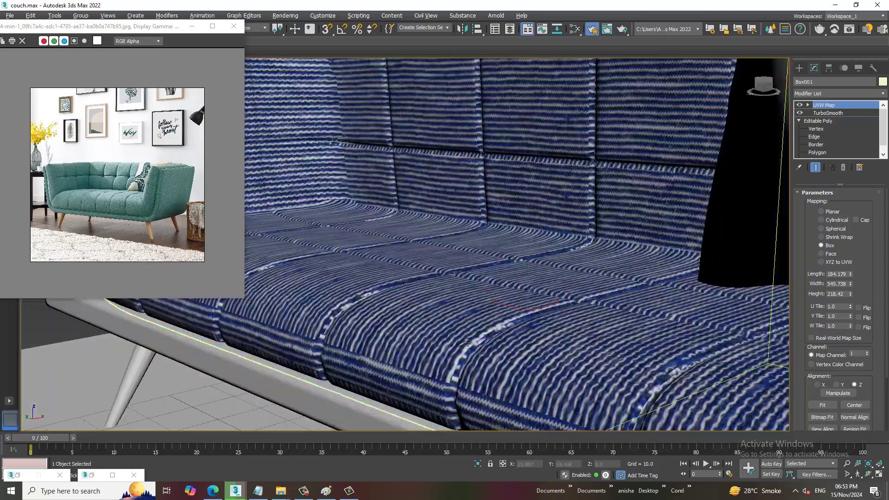
{"action": "scroll", "coordinate": [482, 354], "scroll_direction": "up", "scroll_amount": 5}
{"action": "key", "text": "m"}
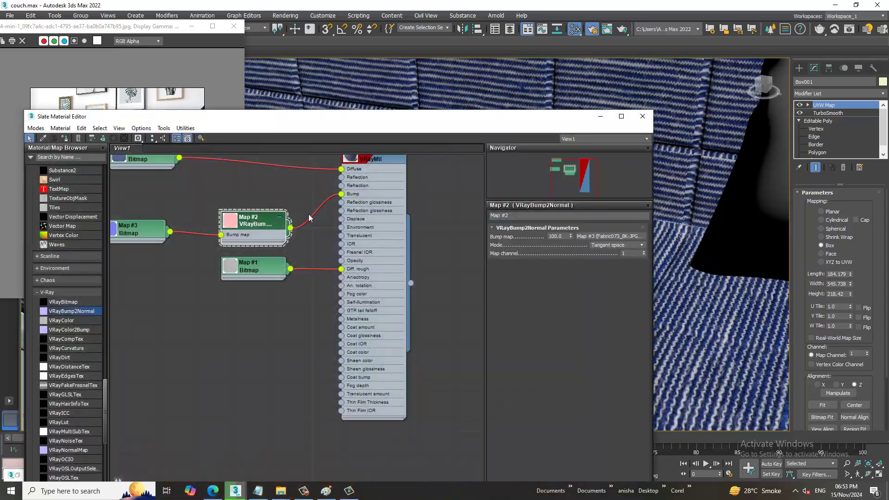
{"action": "middle_click_drag", "start_coordinate": [369, 152], "coordinate": [369, 291]}
Set the fabric colour bitmap's U and V tiling to 5.
{"action": "double_click", "coordinate": [370, 291]}
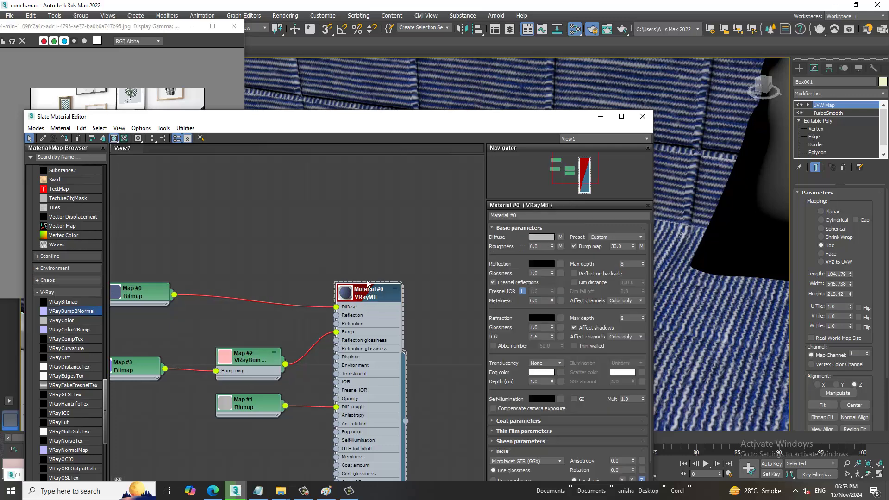
{"action": "left_click", "coordinate": [562, 237]}
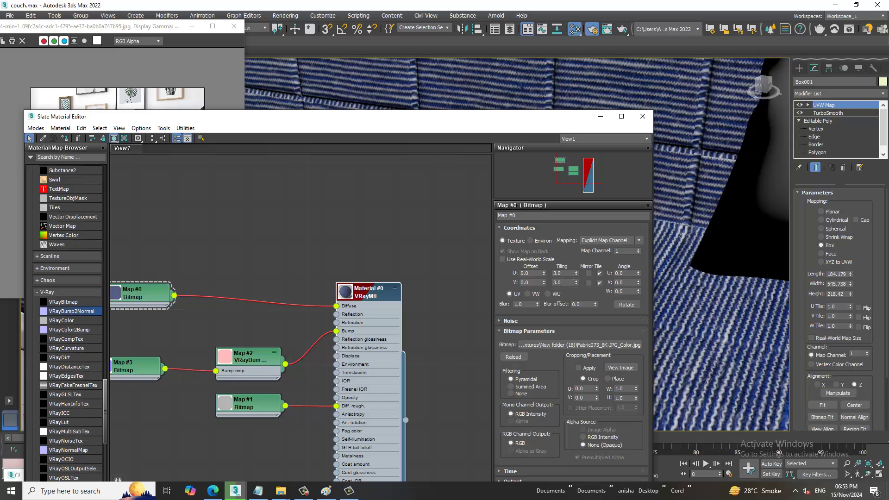
{"action": "key", "text": "Tab"}
{"action": "type", "text": "5"}
{"action": "key", "text": "Return"}
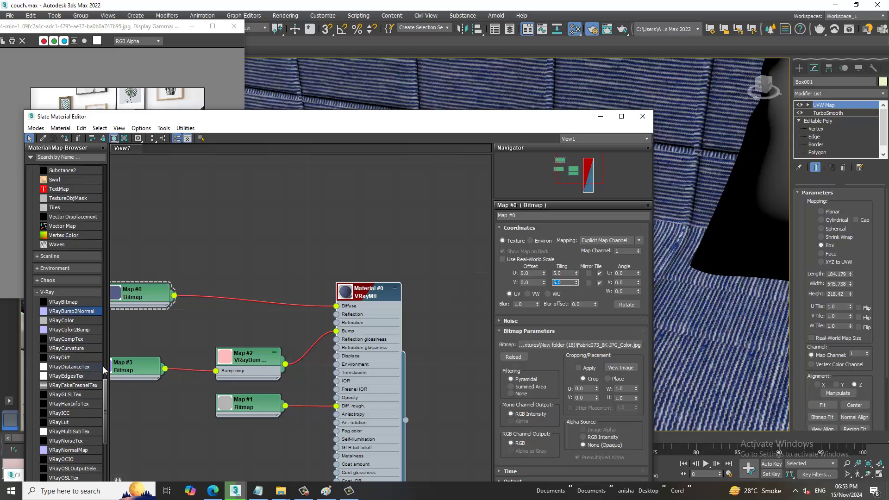
Set the NormalGL and Roughness bitmaps' U and V tiling to 5.
{"action": "left_click", "coordinate": [144, 368]}
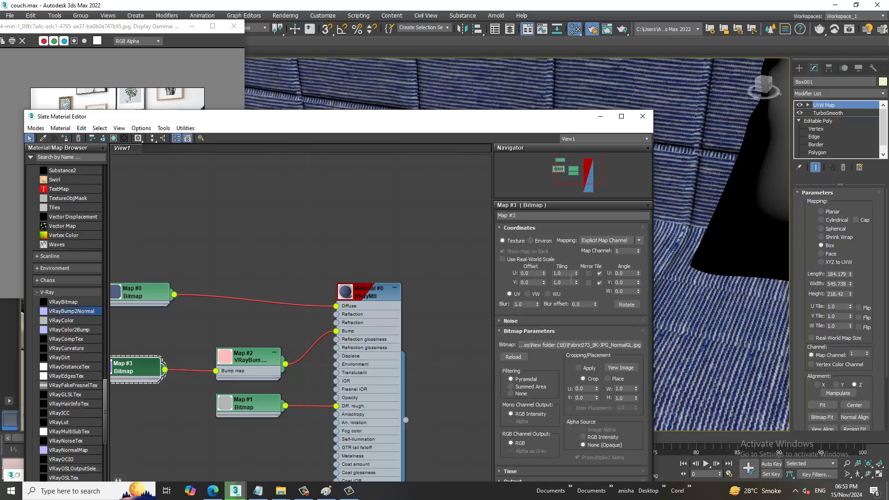
{"action": "key", "text": "Tab"}
{"action": "type", "text": "5"}
{"action": "key", "text": "Return"}
{"action": "middle_click_drag", "start_coordinate": [269, 419], "coordinate": [334, 395]}
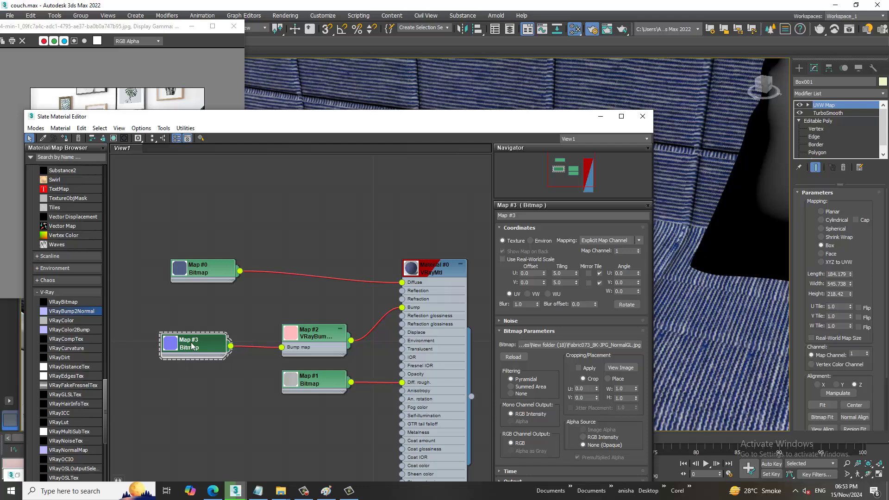
{"action": "left_click", "coordinate": [336, 389]}
{"action": "type", "text": "5"}
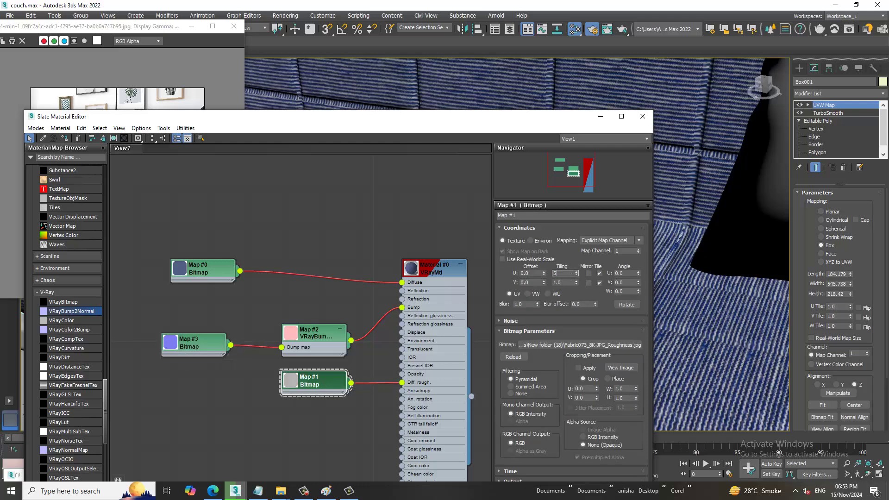
{"action": "key", "text": "Tab"}
{"action": "type", "text": "5"}
{"action": "key", "text": "Return"}
Compare the NormalGL and colour bitmap tiling, then close the editor to inspect the seat.
{"action": "double_click", "coordinate": [213, 346]}
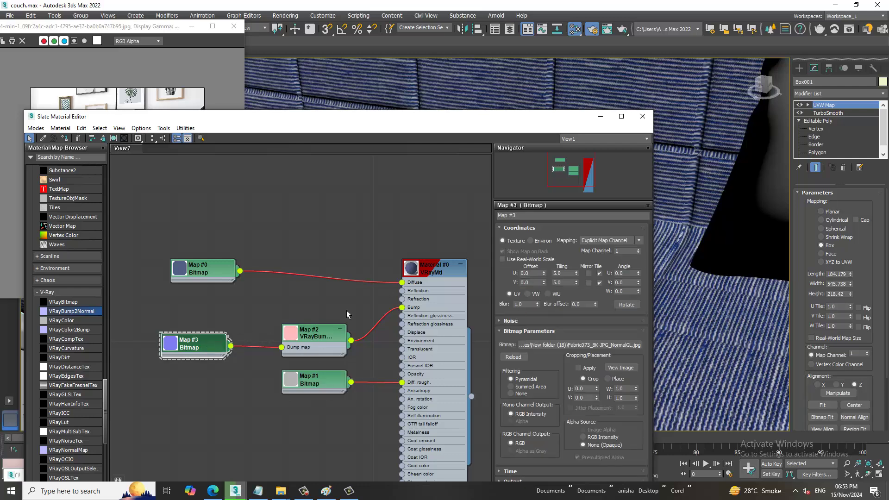
{"action": "double_click", "coordinate": [212, 272]}
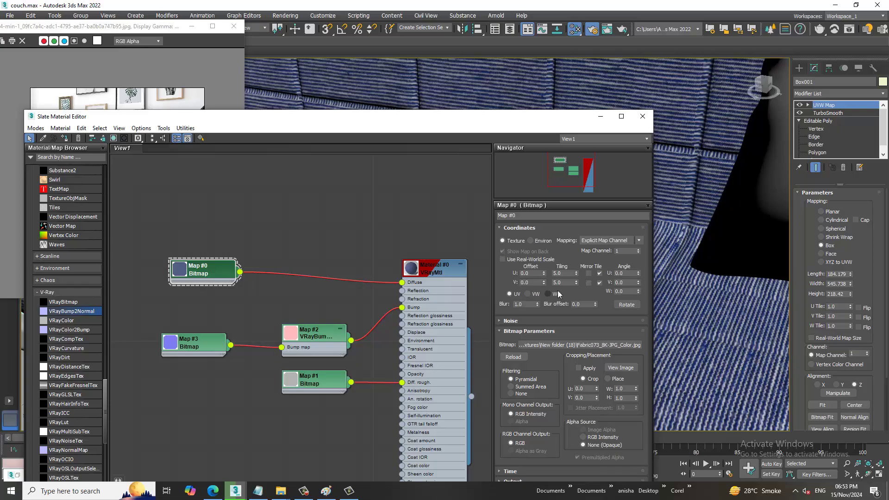
{"action": "left_click", "coordinate": [643, 117]}
{"action": "scroll", "coordinate": [667, 303], "scroll_direction": "down", "scroll_amount": 3}
{"action": "mouse_move", "coordinate": [667, 303]}
{"action": "middle_mouse_down", "text": "alt"}
{"action": "mouse_move", "coordinate": [553, 379]}
{"action": "mouse_move", "coordinate": [775, 361]}
{"action": "middle_mouse_up", "text": "alt"}
Assign the fabric material to the sofa frame Box002.
{"action": "left_click", "coordinate": [775, 361]}
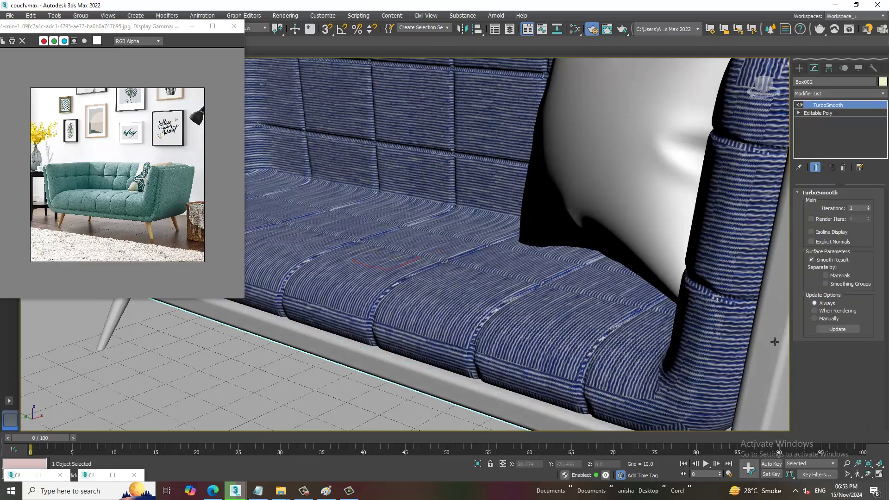
{"action": "key", "text": "m"}
{"action": "left_click", "coordinate": [72, 139]}
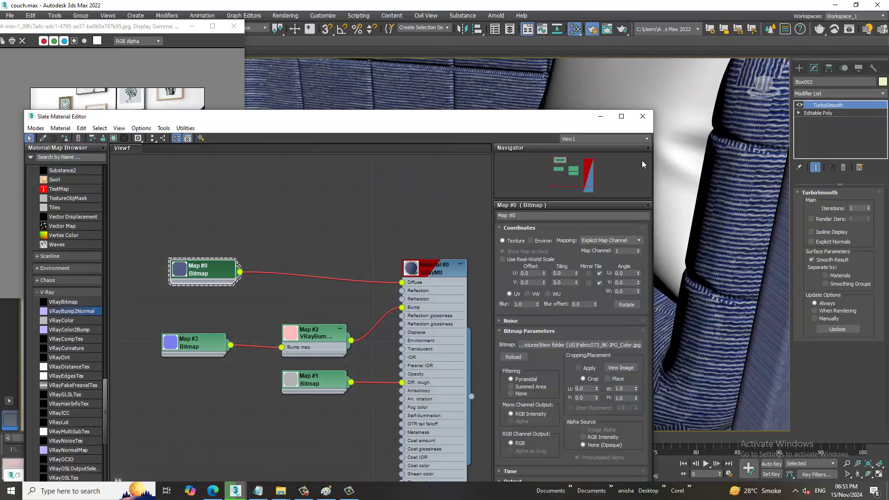
{"action": "left_click", "coordinate": [601, 116]}
{"action": "scroll", "coordinate": [475, 246], "scroll_direction": "down", "scroll_amount": 6}
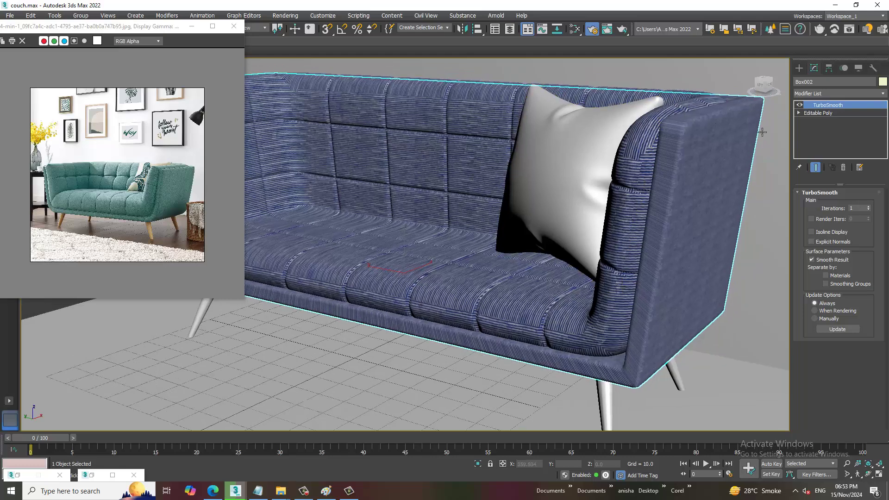
Add a Box UVW Map to Box002 with height 349.221, keeping length 194.556.
{"action": "left_click", "coordinate": [840, 93]}
{"action": "key", "text": "u"}
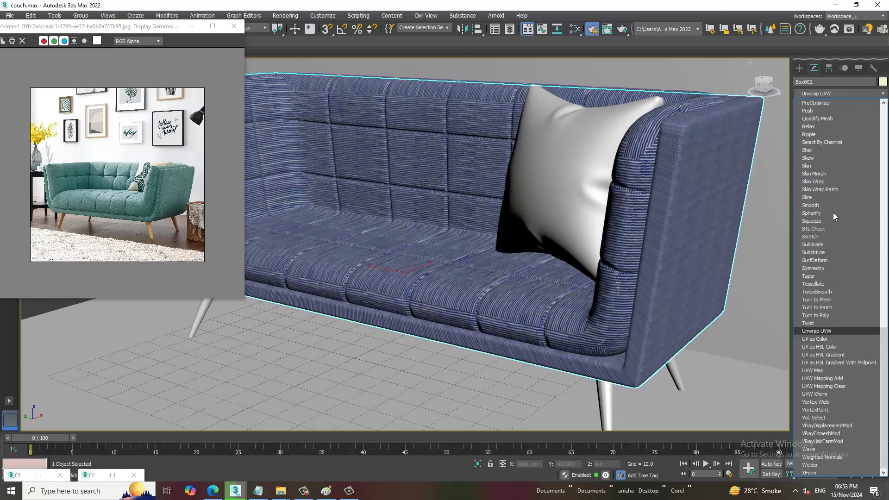
{"action": "left_click", "coordinate": [839, 371]}
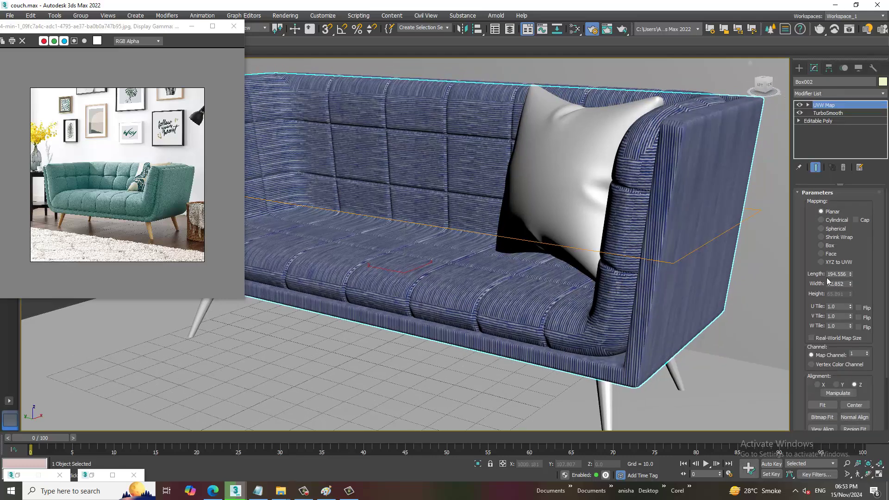
{"action": "left_click", "coordinate": [821, 245]}
{"action": "scroll", "coordinate": [680, 276], "scroll_direction": "up", "scroll_amount": 1}
{"action": "scroll", "coordinate": [680, 276], "scroll_direction": "up", "scroll_amount": 4}
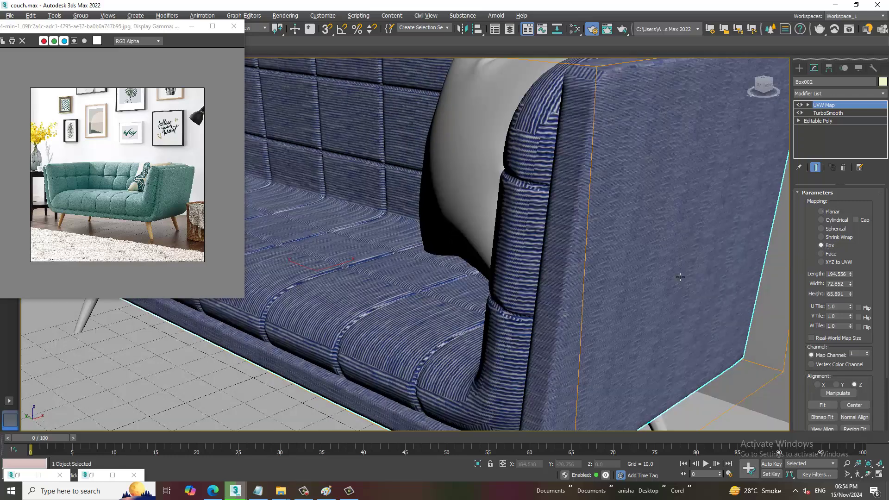
{"action": "mouse_move", "coordinate": [849, 292]}
{"action": "left_mouse_down"}
{"action": "mouse_move", "coordinate": [816, 57]}
{"action": "mouse_move", "coordinate": [817, 98]}
{"action": "left_mouse_up"}
{"action": "scroll", "coordinate": [607, 221], "scroll_direction": "down", "scroll_amount": 2}
{"action": "scroll", "coordinate": [607, 221], "scroll_direction": "down", "scroll_amount": 1}
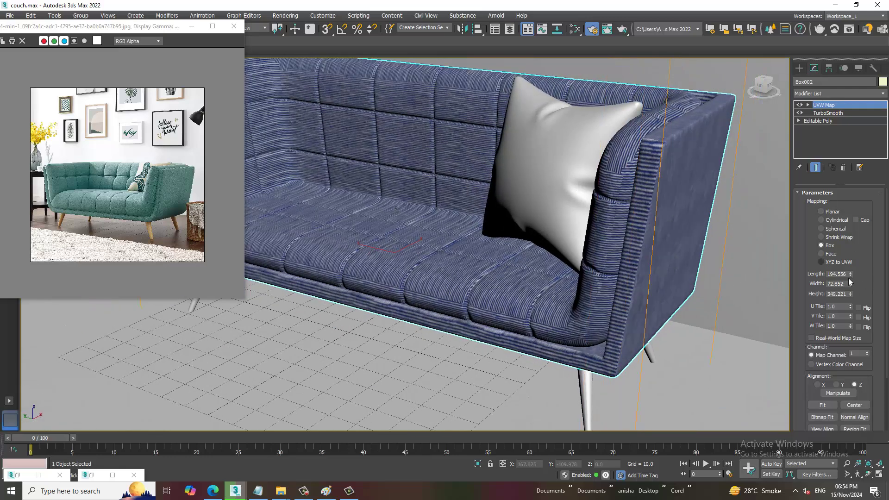
{"action": "left_click_drag", "start_coordinate": [850, 274], "coordinate": [851, 288]}
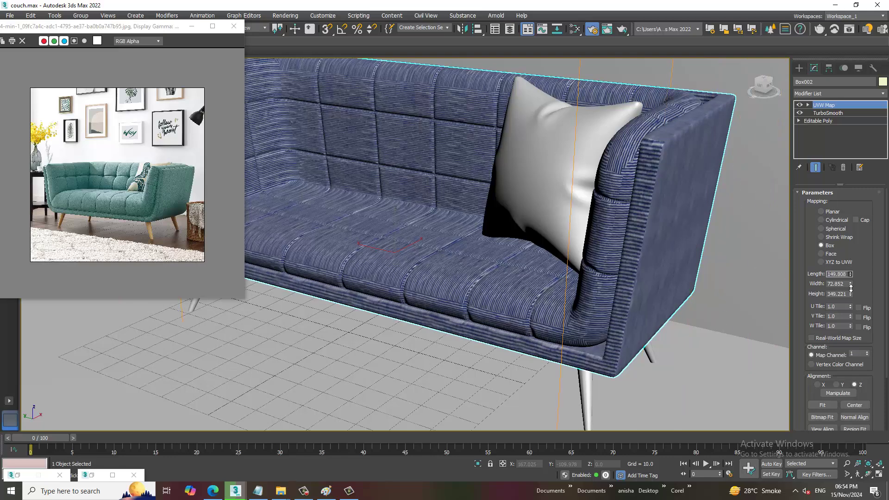
{"action": "key", "text": "ctrl+z"}
{"action": "key", "text": "z"}
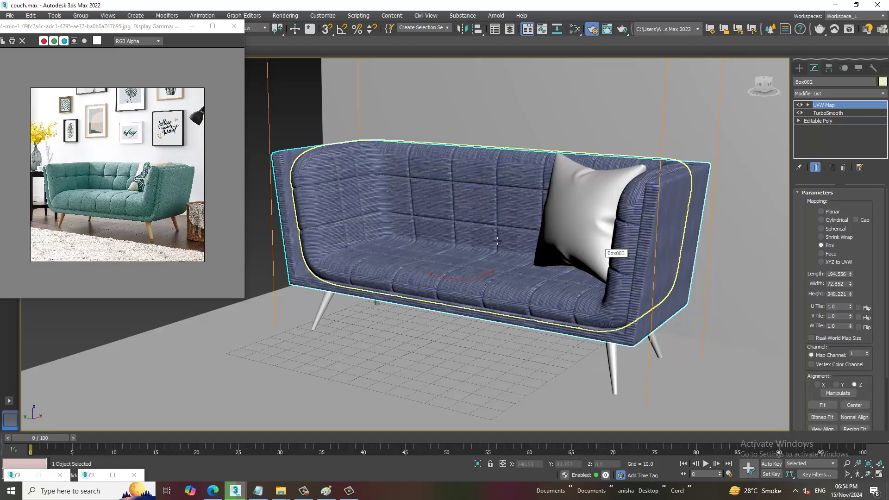
Select Box001 and slightly widen its UVW Map, viewing the sofa from the front three-quarters.
{"action": "scroll", "coordinate": [394, 244], "scroll_direction": "up", "scroll_amount": 5}
{"action": "scroll", "coordinate": [394, 244], "scroll_direction": "up", "scroll_amount": 3}
{"action": "middle_click_drag", "start_coordinate": [393, 244], "coordinate": [463, 209], "text": "alt"}
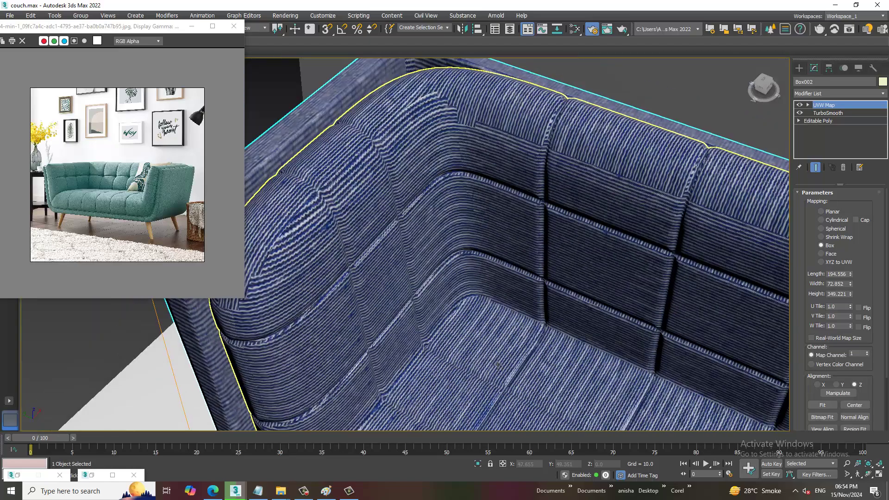
{"action": "left_click", "coordinate": [603, 116]}
{"action": "scroll", "coordinate": [509, 231], "scroll_direction": "up", "scroll_amount": 3}
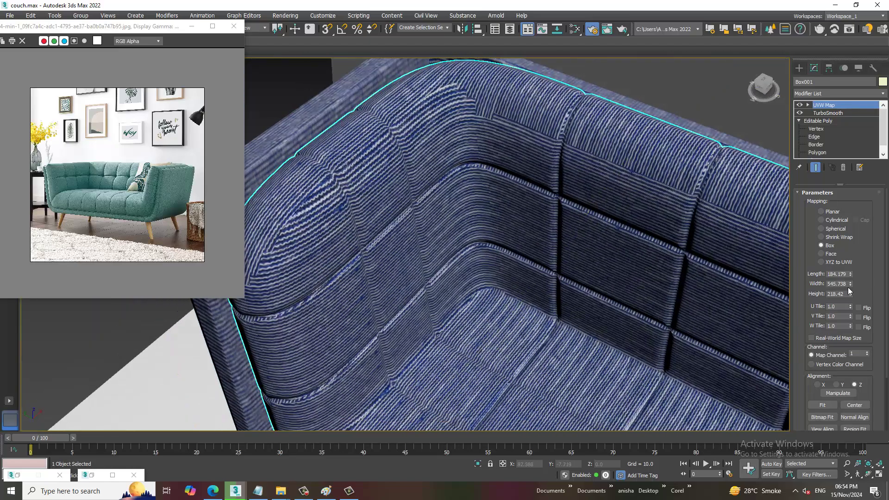
{"action": "mouse_move", "coordinate": [851, 284]}
{"action": "left_mouse_down"}
{"action": "mouse_move", "coordinate": [853, 256]}
{"action": "mouse_move", "coordinate": [851, 278]}
{"action": "left_mouse_up"}
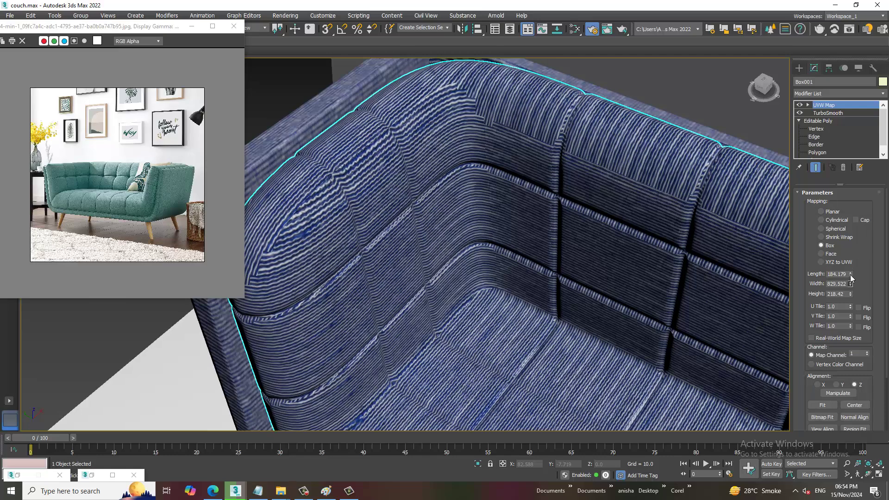
{"action": "scroll", "coordinate": [509, 309], "scroll_direction": "down", "scroll_amount": 2}
{"action": "scroll", "coordinate": [509, 308], "scroll_direction": "down", "scroll_amount": 2}
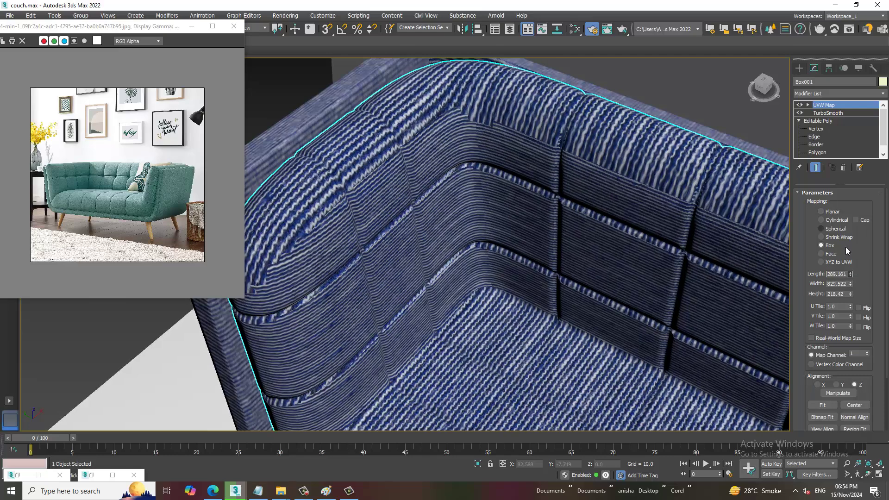
{"action": "scroll", "coordinate": [509, 309], "scroll_direction": "down", "scroll_amount": 2}
{"action": "scroll", "coordinate": [509, 308], "scroll_direction": "down", "scroll_amount": 2}
{"action": "mouse_move", "coordinate": [509, 309]}
{"action": "middle_mouse_down", "text": "alt"}
{"action": "mouse_move", "coordinate": [457, 232]}
{"action": "mouse_move", "coordinate": [463, 236]}
{"action": "mouse_move", "coordinate": [497, 188]}
{"action": "mouse_move", "coordinate": [527, 274]}
{"action": "mouse_move", "coordinate": [537, 232]}
{"action": "middle_mouse_up", "text": "alt"}
Raise Box001's UVW Map width to 157.609 and inspect the backrest fabric.
{"action": "scroll", "coordinate": [496, 188], "scroll_direction": "up", "scroll_amount": 2}
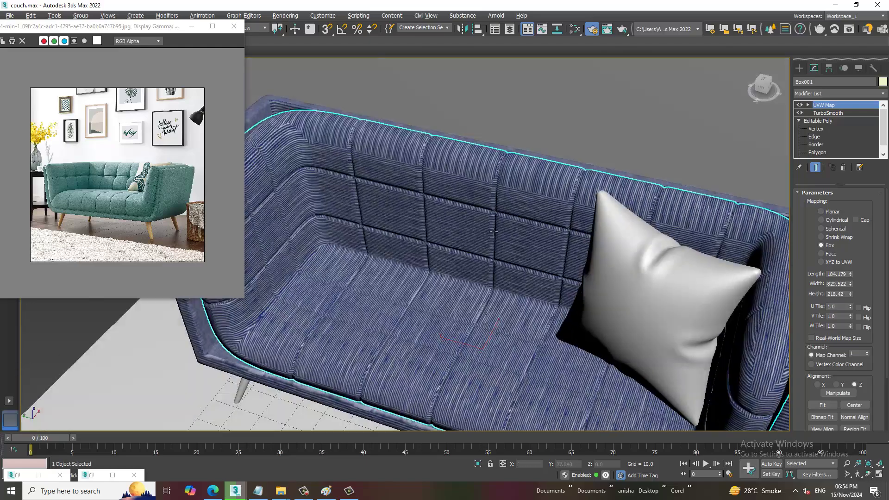
{"action": "scroll", "coordinate": [537, 231], "scroll_direction": "up", "scroll_amount": 2}
{"action": "scroll", "coordinate": [537, 231], "scroll_direction": "up", "scroll_amount": 3}
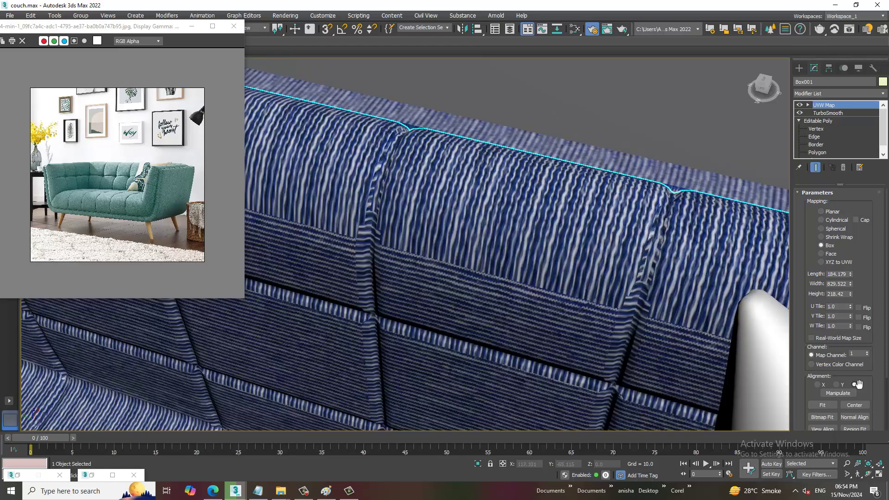
{"action": "left_click", "coordinate": [851, 283]}
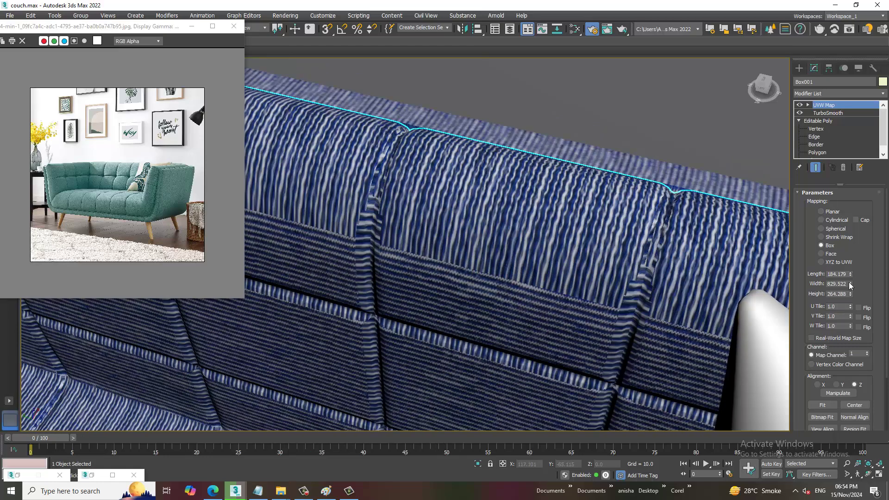
{"action": "left_click", "coordinate": [850, 282]}
{"action": "mouse_move", "coordinate": [850, 282]}
{"action": "left_mouse_down"}
{"action": "mouse_move", "coordinate": [840, 171]}
{"action": "mouse_move", "coordinate": [862, 340]}
{"action": "mouse_move", "coordinate": [860, 327]}
{"action": "left_mouse_up"}
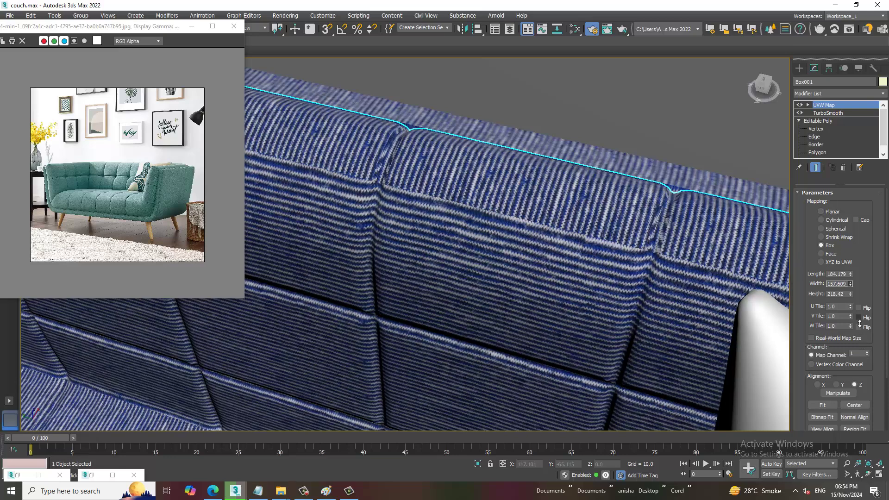
{"action": "scroll", "coordinate": [538, 227], "scroll_direction": "down", "scroll_amount": 5}
{"action": "scroll", "coordinate": [537, 200], "scroll_direction": "up", "scroll_amount": 2}
{"action": "scroll", "coordinate": [528, 232], "scroll_direction": "up", "scroll_amount": 2}
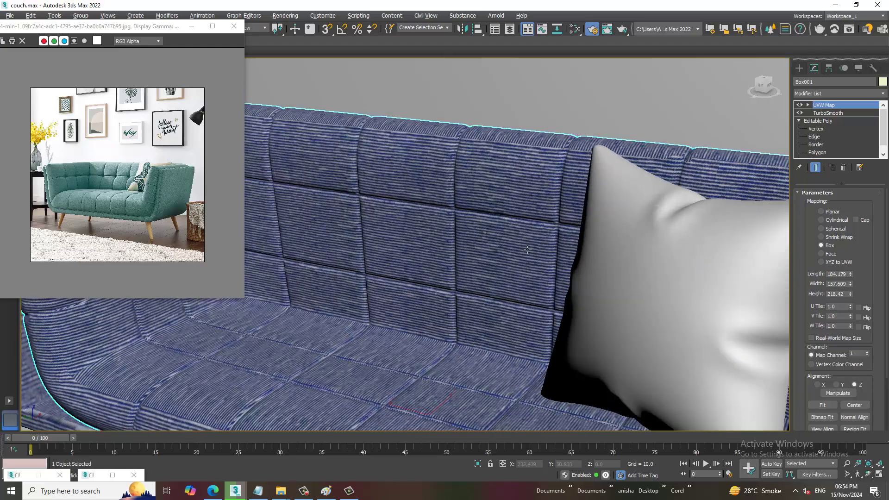
{"action": "scroll", "coordinate": [521, 267], "scroll_direction": "up", "scroll_amount": 2}
{"action": "mouse_move", "coordinate": [520, 268]}
{"action": "middle_mouse_down", "text": "alt"}
{"action": "mouse_move", "coordinate": [509, 271]}
{"action": "mouse_move", "coordinate": [532, 267]}
{"action": "mouse_move", "coordinate": [524, 263]}
{"action": "mouse_move", "coordinate": [511, 291]}
{"action": "middle_mouse_up", "text": "alt"}
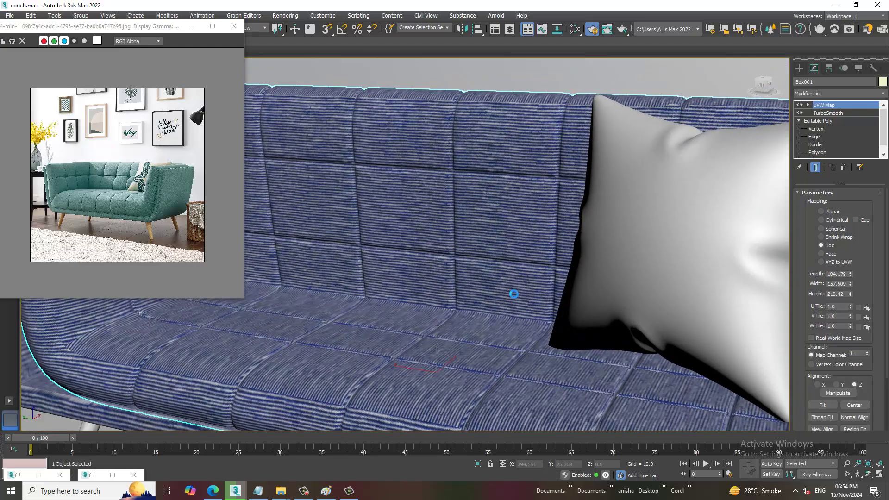
{"action": "scroll", "coordinate": [399, 371], "scroll_direction": "up", "scroll_amount": 3}
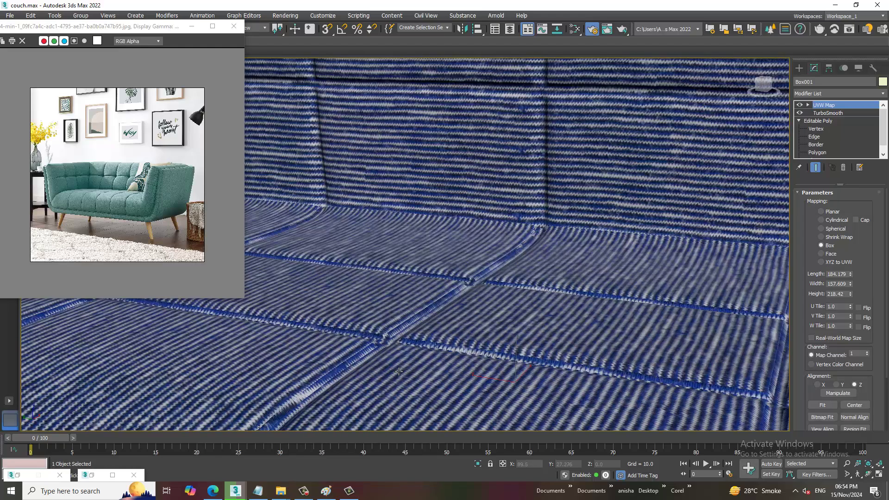
{"action": "scroll", "coordinate": [422, 366], "scroll_direction": "up", "scroll_amount": 2}
{"action": "scroll", "coordinate": [418, 385], "scroll_direction": "up", "scroll_amount": 2}
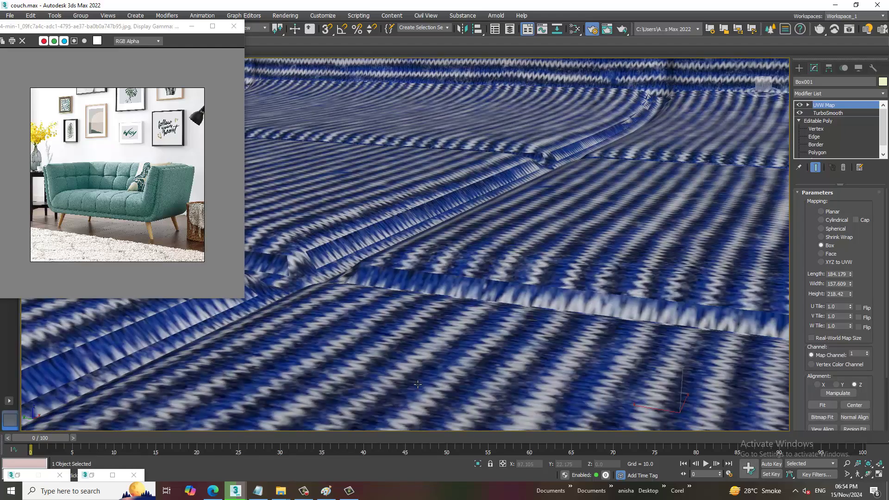
{"action": "scroll", "coordinate": [417, 380], "scroll_direction": "down", "scroll_amount": 2}
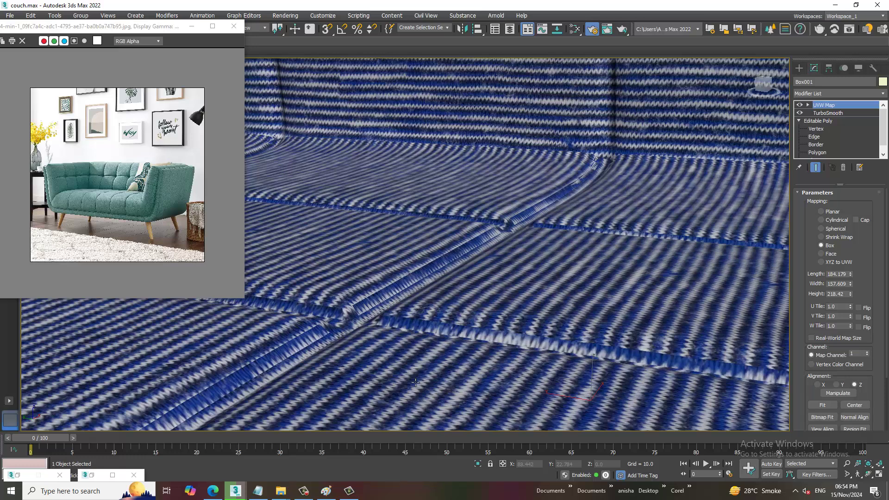
Show the Map #2 VRayBump2Normal parameters: bump amount 100.0, Tangent space mode.
{"action": "key", "text": "m"}
{"action": "double_click", "coordinate": [207, 343]}
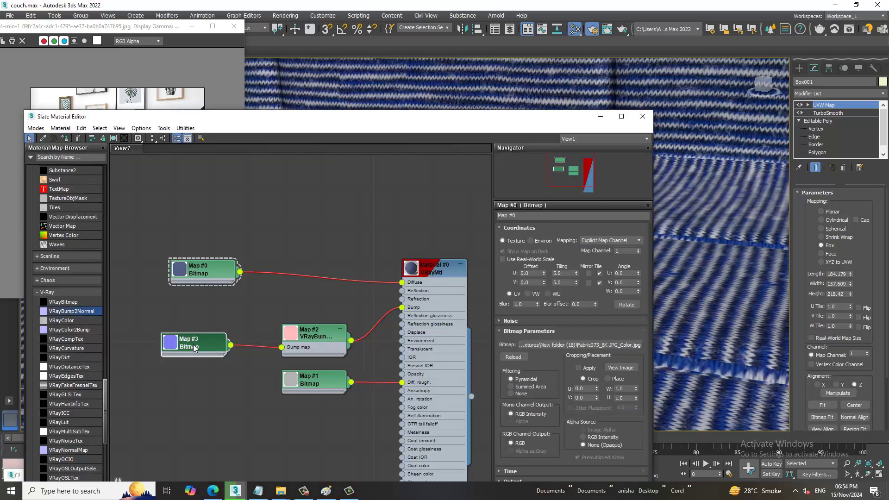
{"action": "double_click", "coordinate": [309, 329]}
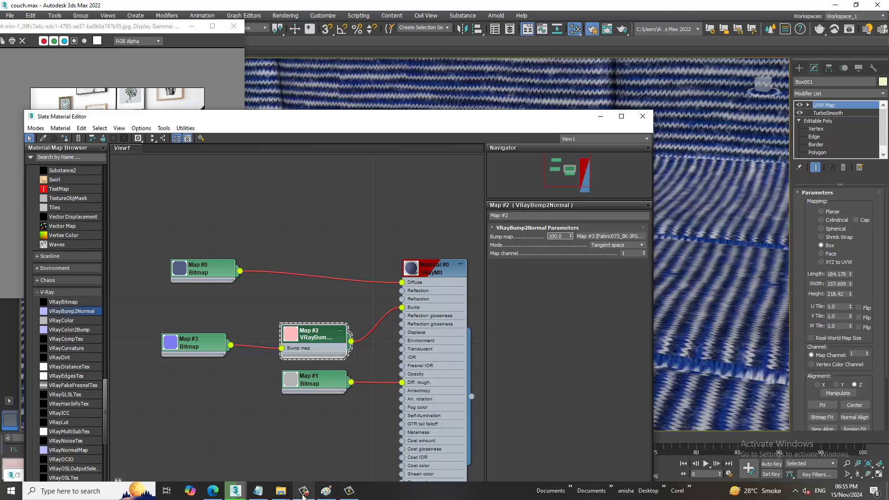
Select all four sofa legs in the viewport.
{"action": "middle_click_drag", "start_coordinate": [357, 363], "coordinate": [350, 255]}
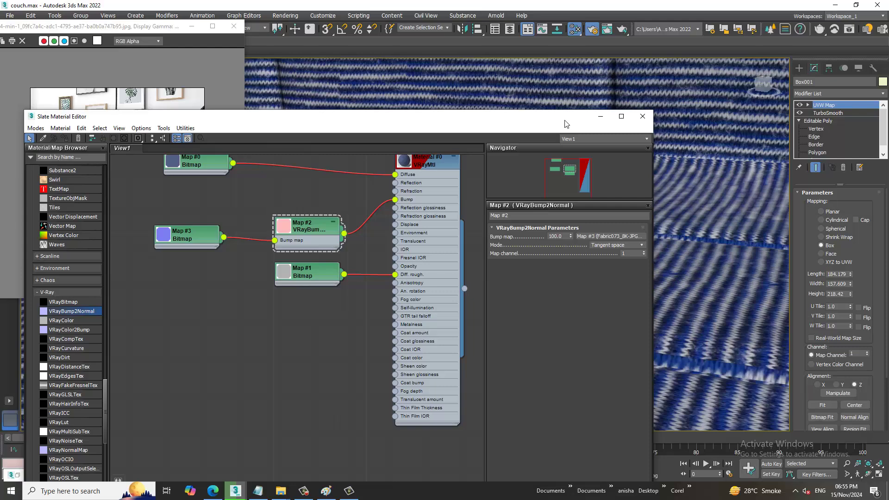
{"action": "left_click_drag", "start_coordinate": [566, 124], "coordinate": [284, 186]}
{"action": "scroll", "coordinate": [566, 356], "scroll_direction": "down", "scroll_amount": 3}
{"action": "scroll", "coordinate": [565, 356], "scroll_direction": "down", "scroll_amount": 3}
{"action": "scroll", "coordinate": [565, 357], "scroll_direction": "down", "scroll_amount": 3}
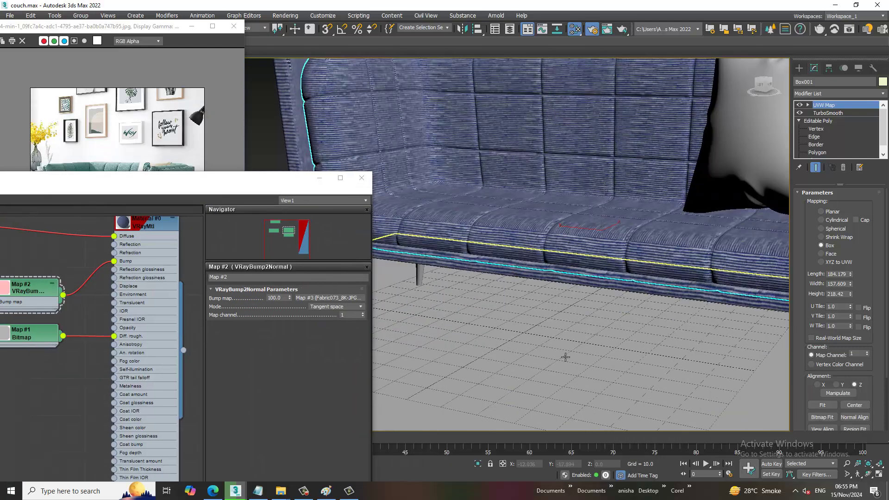
{"action": "left_click", "coordinate": [566, 356]}
{"action": "middle_click_drag", "start_coordinate": [647, 265], "coordinate": [704, 269]}
{"action": "left_click", "coordinate": [409, 277]}
{"action": "left_click", "coordinate": [484, 268], "text": "ctrl"}
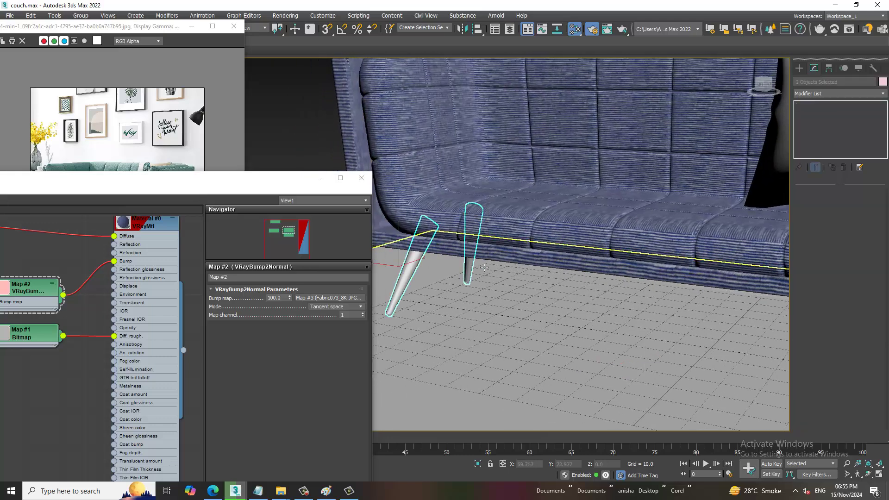
{"action": "scroll", "coordinate": [485, 267], "scroll_direction": "down", "scroll_amount": 5}
{"action": "scroll", "coordinate": [570, 284], "scroll_direction": "up", "scroll_amount": 3}
{"action": "left_click", "coordinate": [621, 297], "text": "ctrl"}
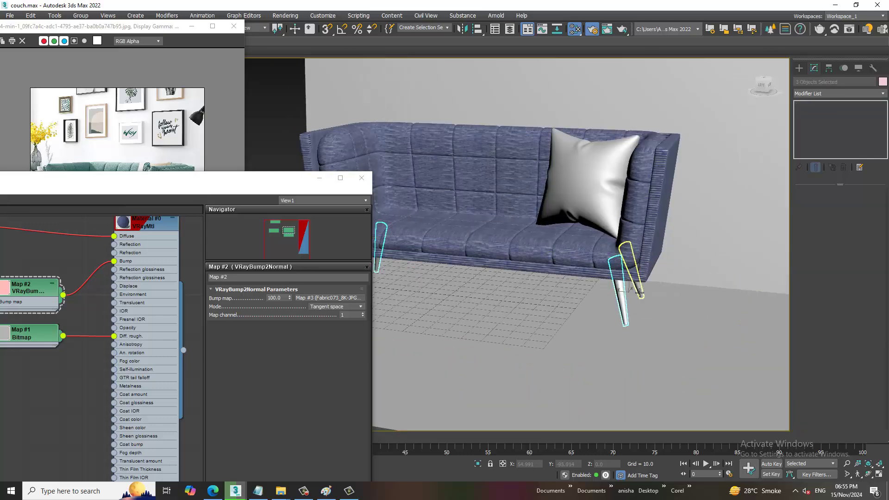
{"action": "left_click", "coordinate": [640, 293], "text": "ctrl"}
Create a new VRayMtl, Material #1, and bring up its Diffuse map choices.
{"action": "double_click", "coordinate": [163, 175]}
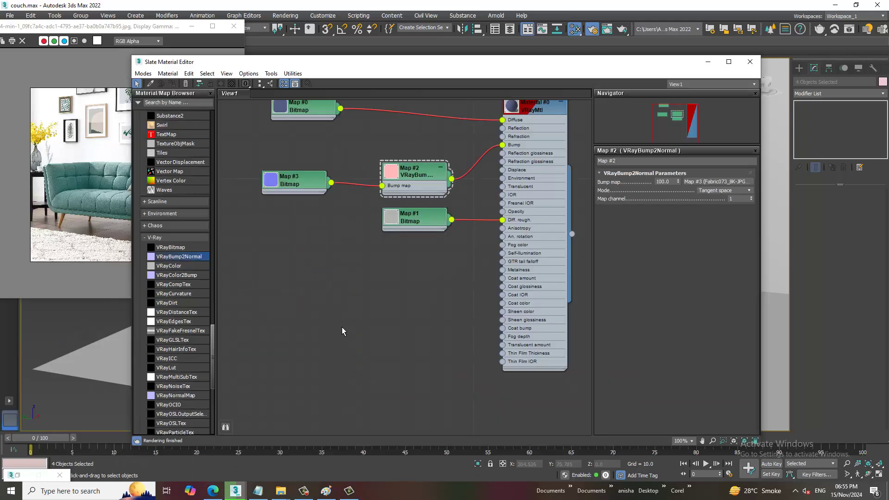
{"action": "scroll", "coordinate": [195, 245], "scroll_direction": "up", "scroll_amount": 5}
{"action": "scroll", "coordinate": [199, 231], "scroll_direction": "up", "scroll_amount": 5}
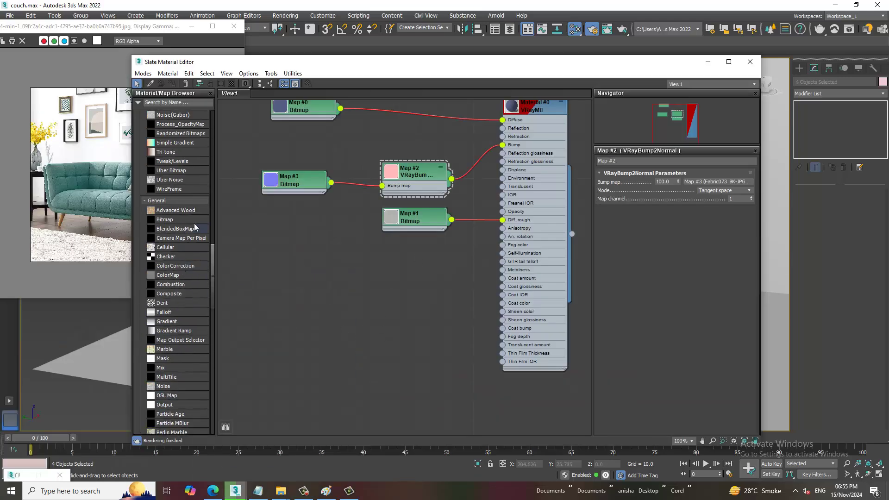
{"action": "scroll", "coordinate": [201, 223], "scroll_direction": "up", "scroll_amount": 5}
{"action": "scroll", "coordinate": [204, 220], "scroll_direction": "up", "scroll_amount": 5}
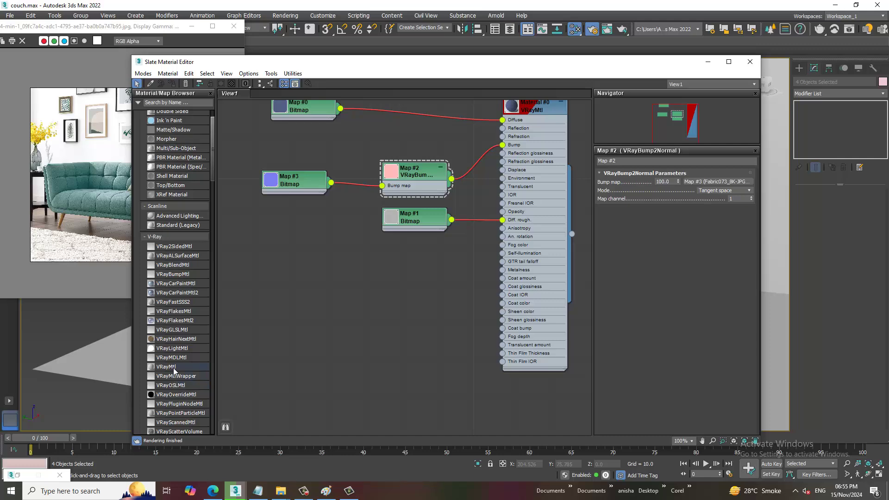
{"action": "left_click_drag", "start_coordinate": [175, 371], "coordinate": [463, 403]}
{"action": "scroll", "coordinate": [444, 214], "scroll_direction": "down", "scroll_amount": 3}
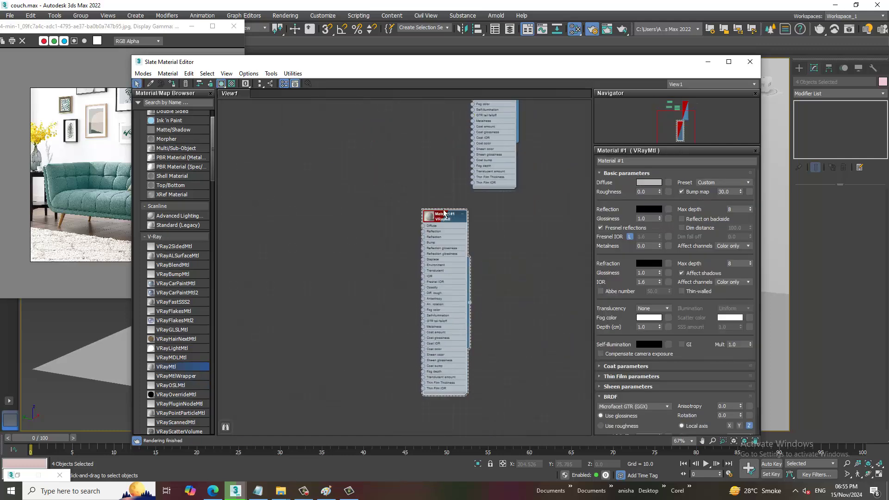
{"action": "left_click_drag", "start_coordinate": [443, 214], "coordinate": [450, 270]}
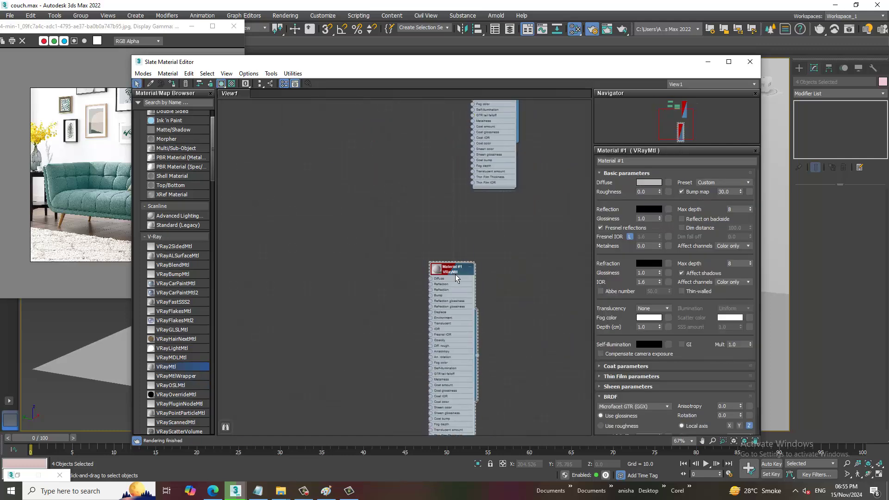
{"action": "left_click", "coordinate": [669, 184]}
Pick Bitmap for the diffuse and browse the Int textures folders New folder through (7).
{"action": "double_click", "coordinate": [492, 325]}
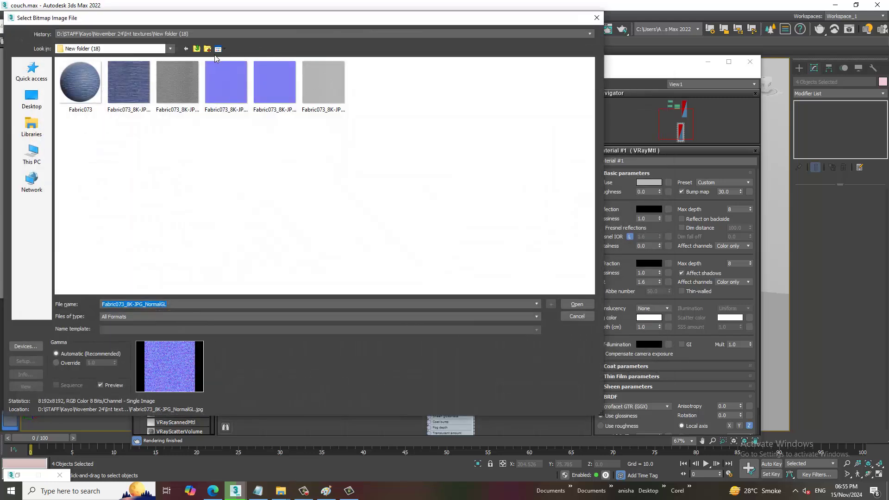
{"action": "left_click", "coordinate": [196, 49]}
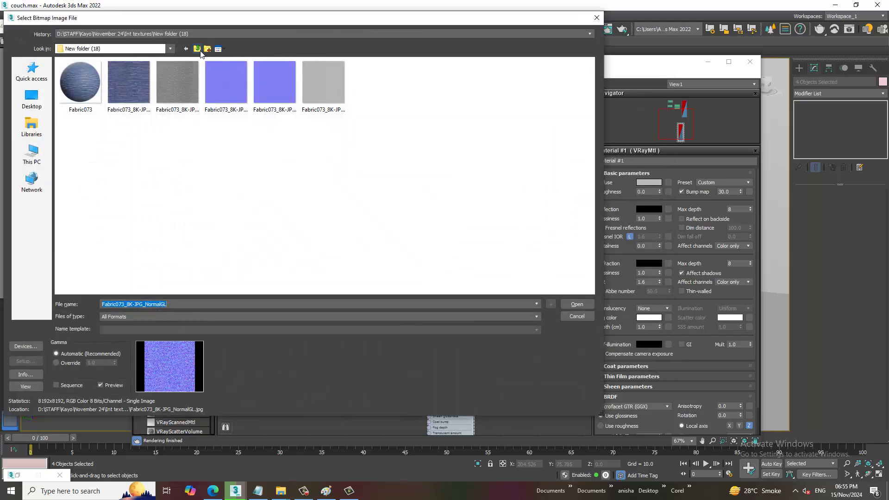
{"action": "double_click", "coordinate": [83, 89]}
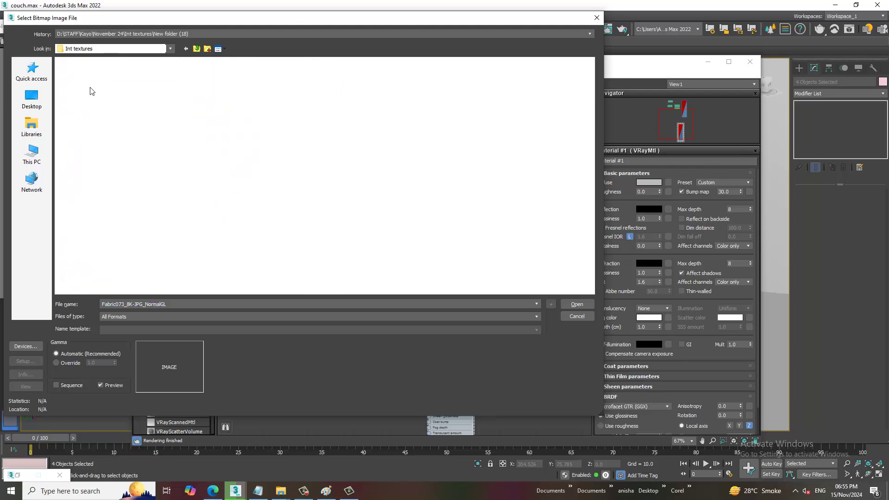
{"action": "key", "text": "BackSpace"}
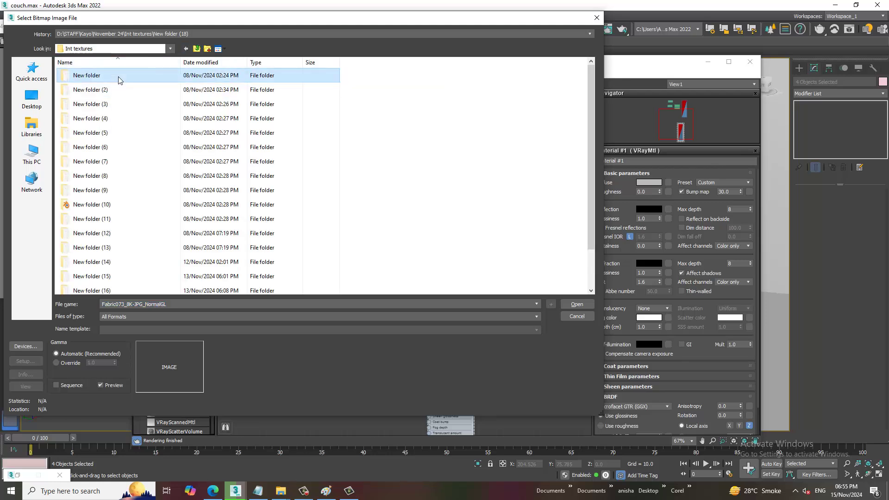
{"action": "double_click", "coordinate": [118, 77]}
{"action": "left_click", "coordinate": [196, 49]}
{"action": "double_click", "coordinate": [119, 101]}
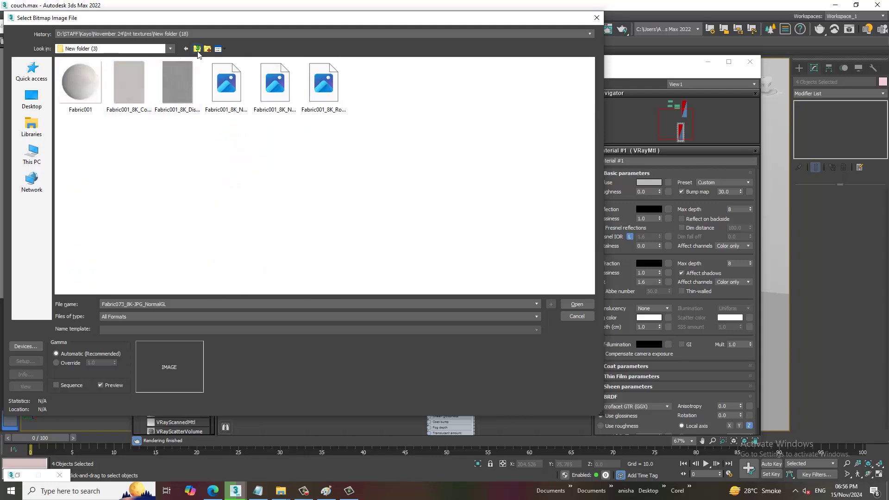
{"action": "left_click", "coordinate": [196, 50]}
{"action": "double_click", "coordinate": [119, 113]}
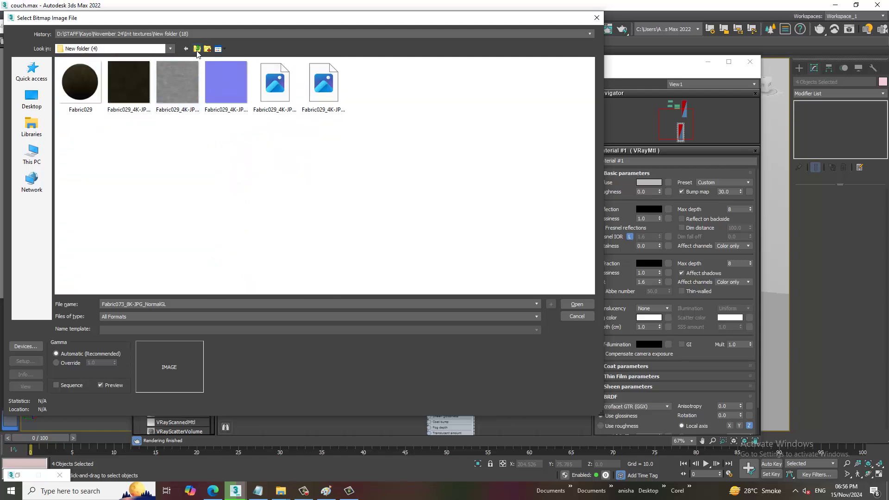
{"action": "left_click", "coordinate": [196, 50]}
{"action": "double_click", "coordinate": [122, 125]}
{"action": "left_click", "coordinate": [197, 50]}
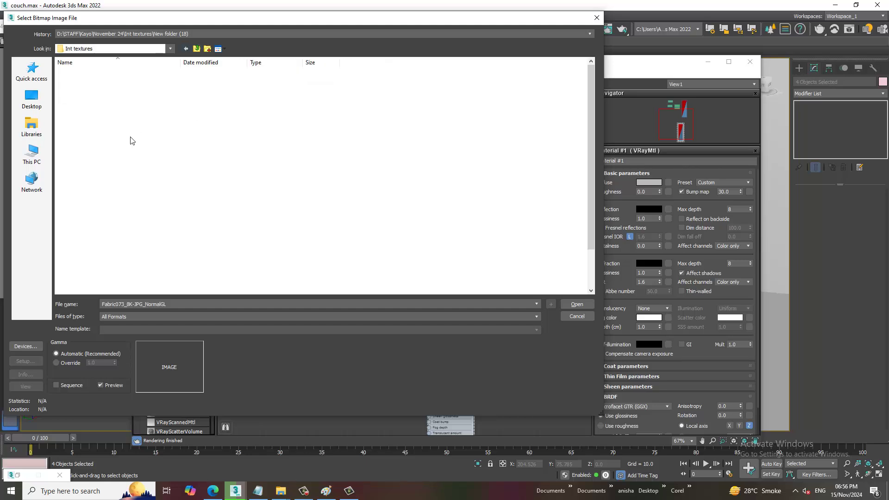
{"action": "double_click", "coordinate": [128, 147]}
{"action": "left_click", "coordinate": [197, 49]}
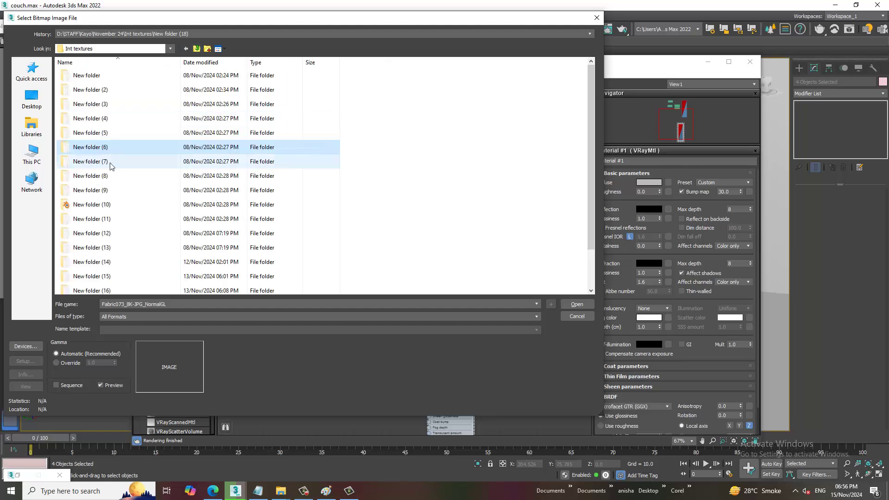
{"action": "double_click", "coordinate": [111, 166]}
{"action": "key", "text": "BackSpace"}
Check folders (8) and (9), then load Terrazzo019M_4K-JPG_Color from New folder (11).
{"action": "left_click", "coordinate": [110, 186]}
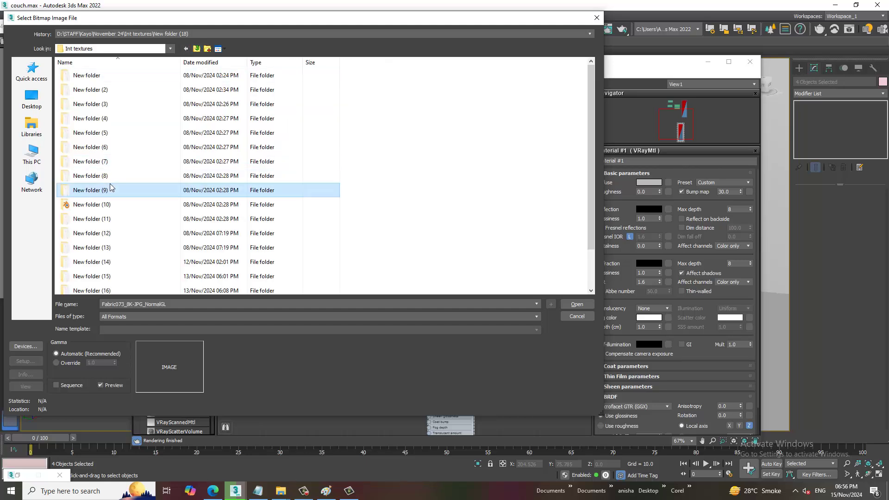
{"action": "double_click", "coordinate": [110, 183]}
{"action": "left_click", "coordinate": [197, 49]}
{"action": "left_click", "coordinate": [116, 174]}
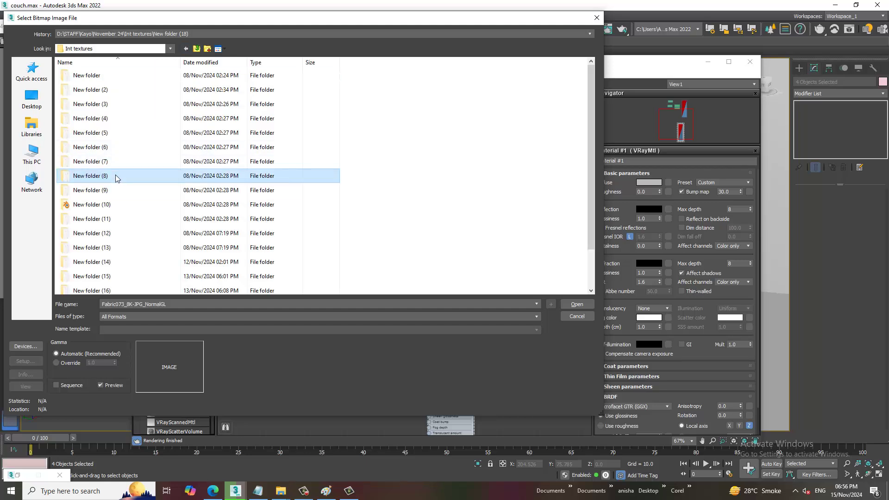
{"action": "double_click", "coordinate": [115, 175]}
{"action": "left_click", "coordinate": [197, 49]}
{"action": "double_click", "coordinate": [112, 208]}
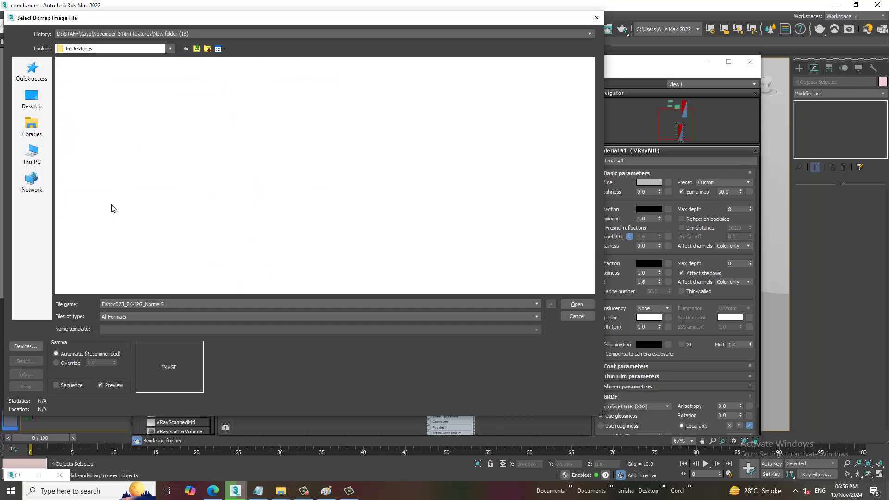
{"action": "double_click", "coordinate": [111, 80]}
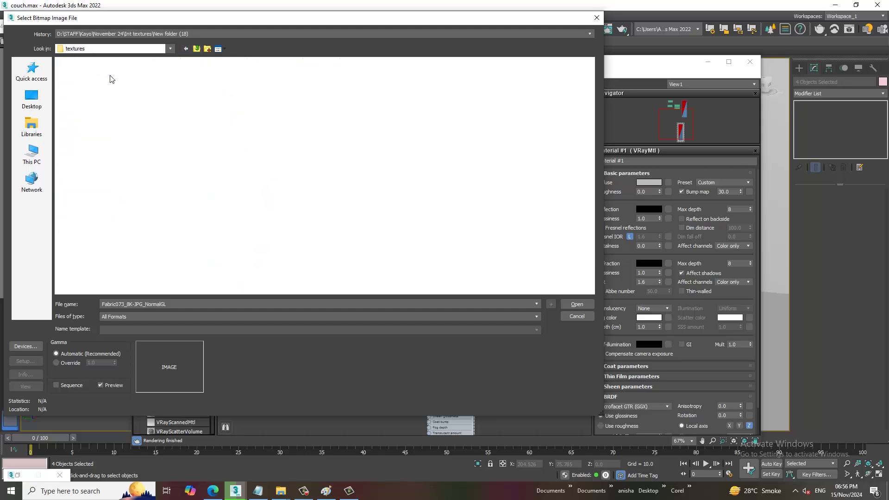
{"action": "left_click", "coordinate": [196, 50]}
{"action": "double_click", "coordinate": [95, 219]}
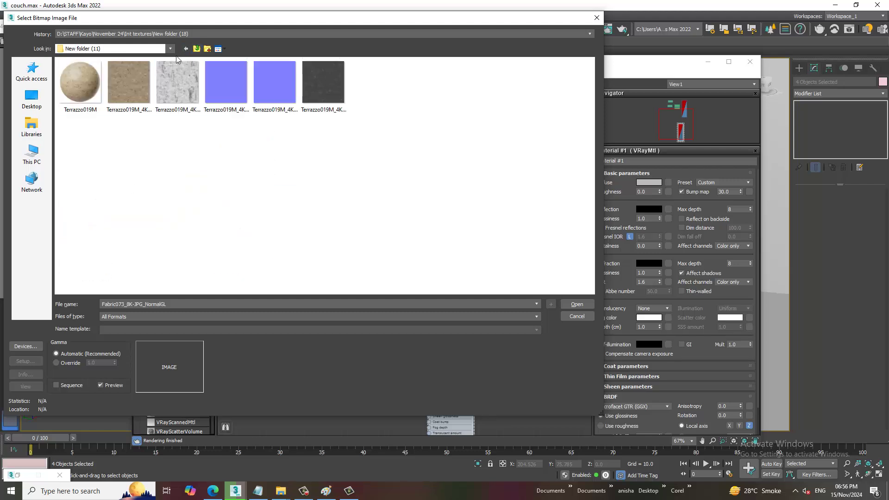
{"action": "left_click", "coordinate": [130, 89]}
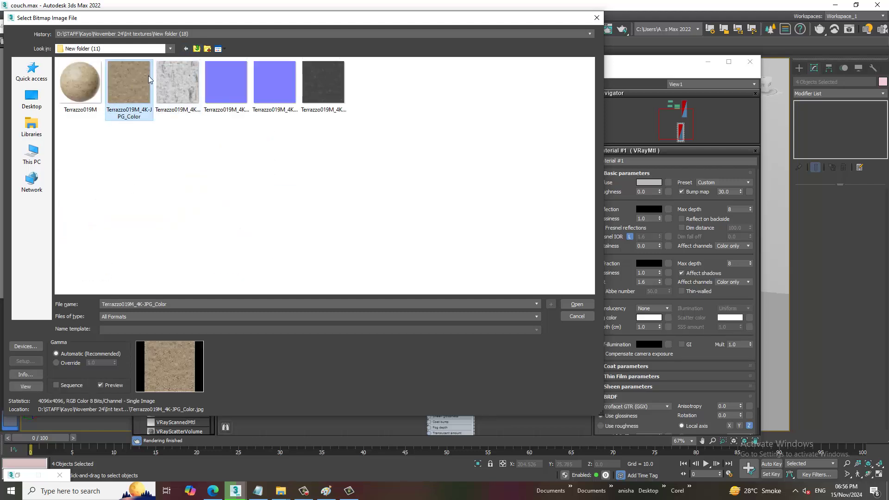
{"action": "double_click", "coordinate": [138, 82]}
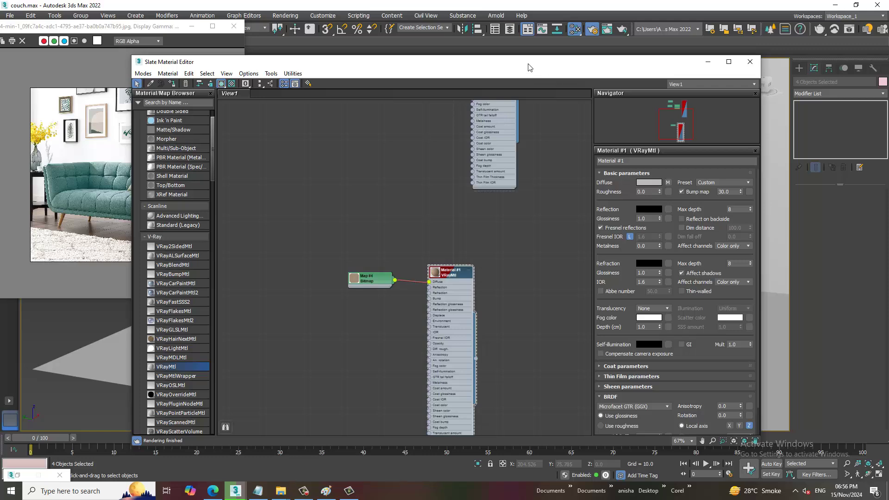
Replace Material #1's diffuse bitmap with Wood068_4K-JPG_Color from New folder (13).
{"action": "left_click_drag", "start_coordinate": [405, 62], "coordinate": [138, 67]}
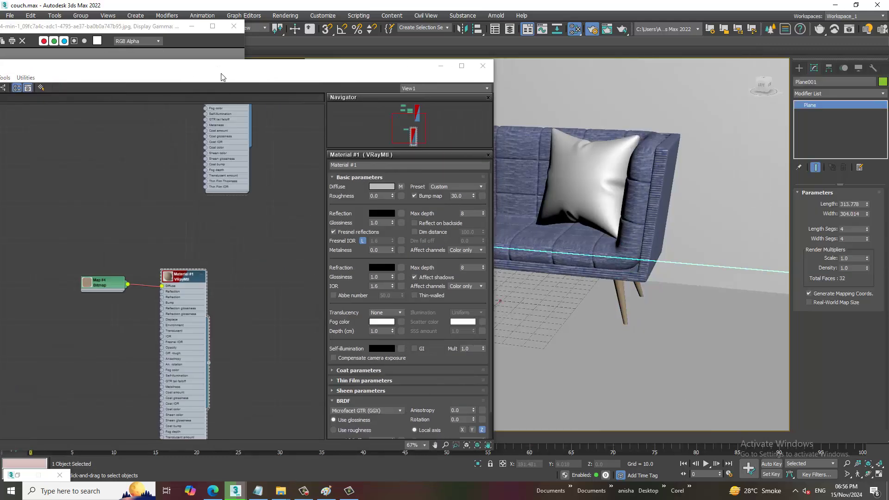
{"action": "mouse_move", "coordinate": [221, 77]}
{"action": "left_mouse_down"}
{"action": "mouse_move", "coordinate": [296, 294]}
{"action": "mouse_move", "coordinate": [343, 65]}
{"action": "left_mouse_up"}
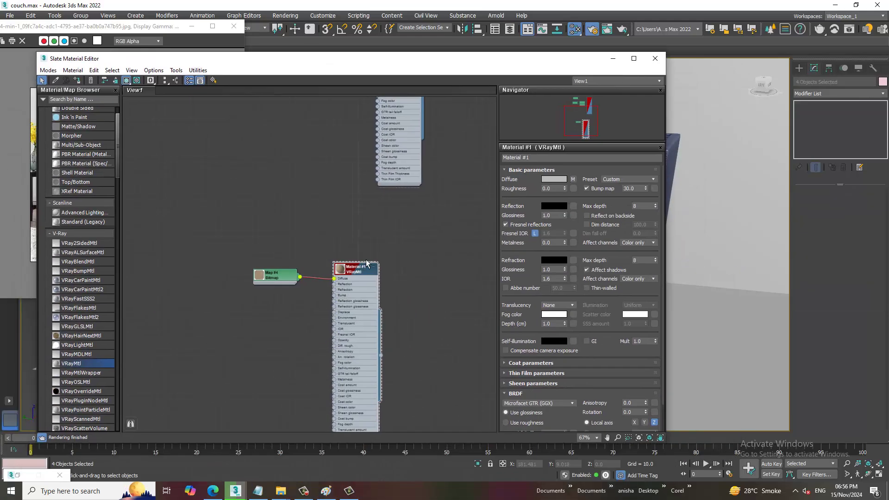
{"action": "left_click", "coordinate": [572, 180]}
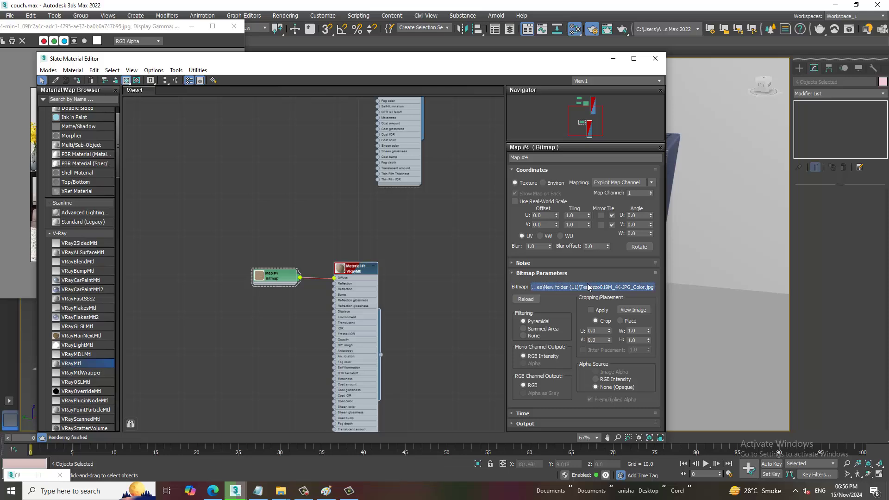
{"action": "left_click", "coordinate": [589, 287]}
{"action": "left_click", "coordinate": [233, 111]}
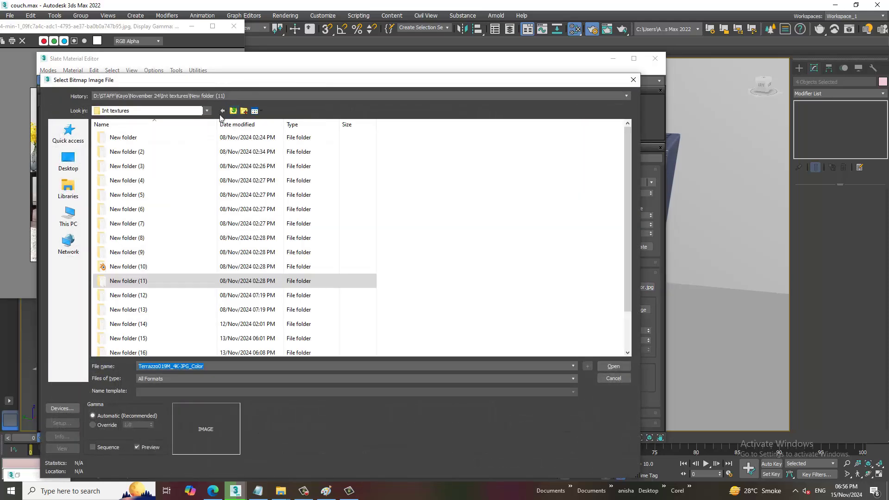
{"action": "double_click", "coordinate": [147, 298]}
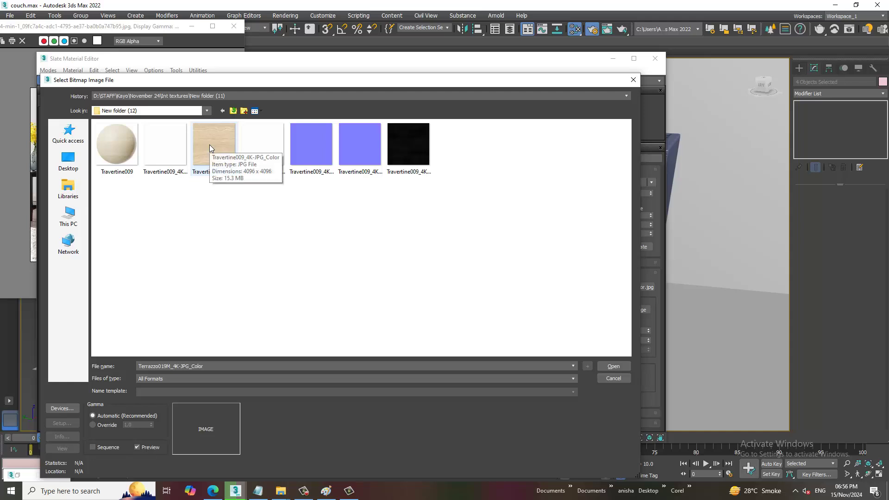
{"action": "left_click", "coordinate": [233, 111]}
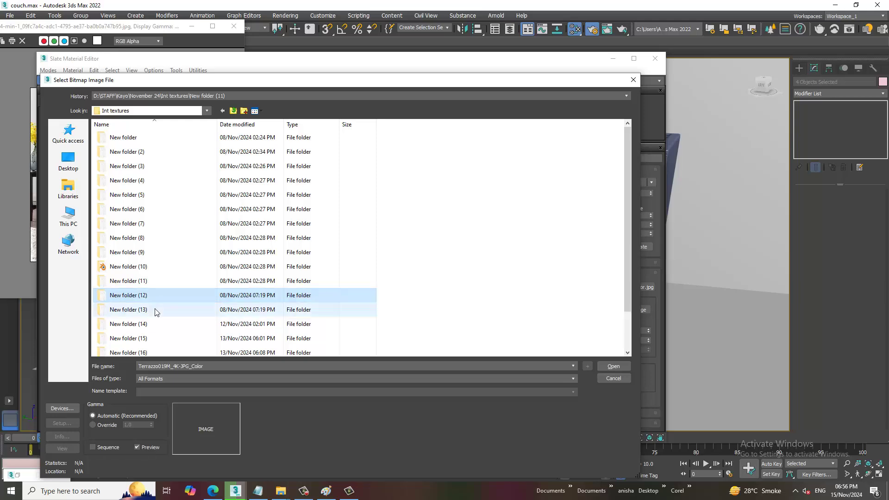
{"action": "double_click", "coordinate": [155, 310]}
{"action": "left_click", "coordinate": [166, 146]}
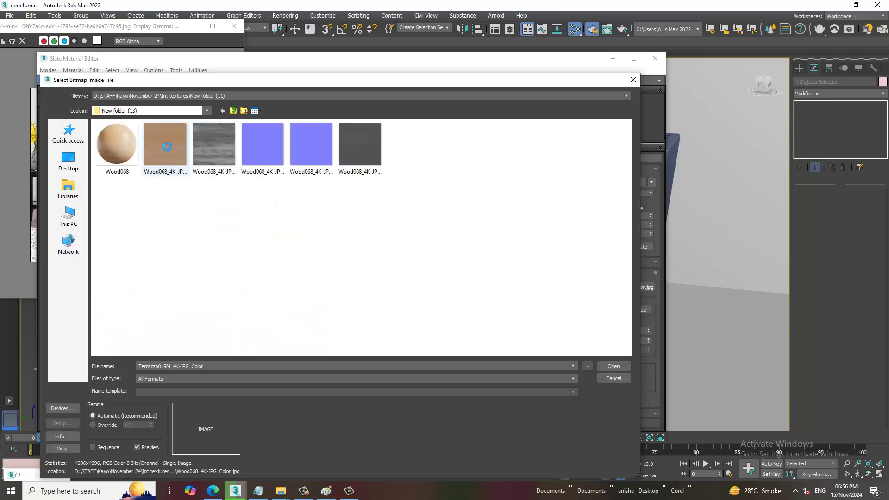
{"action": "double_click", "coordinate": [160, 140]}
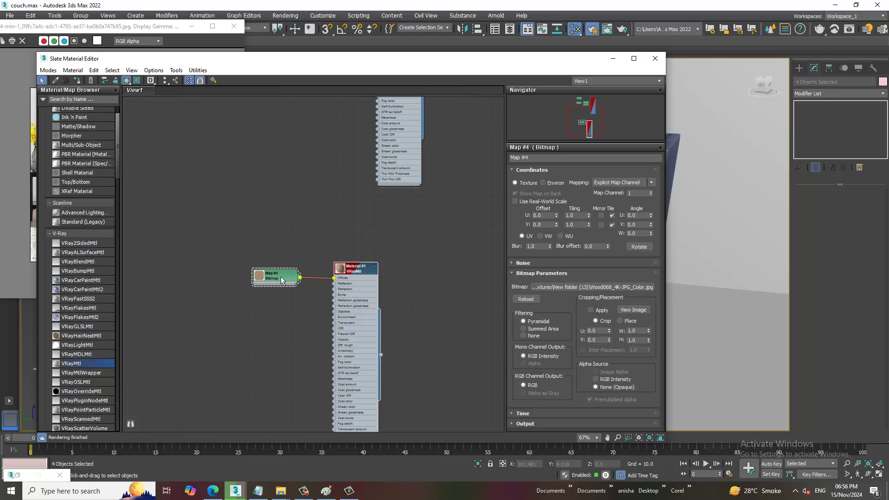
{"action": "left_click_drag", "start_coordinate": [281, 281], "coordinate": [221, 278]}
Load the dark Terrazzo texture as a bitmap on Material #1's diffuse roughness.
{"action": "left_click", "coordinate": [364, 272]}
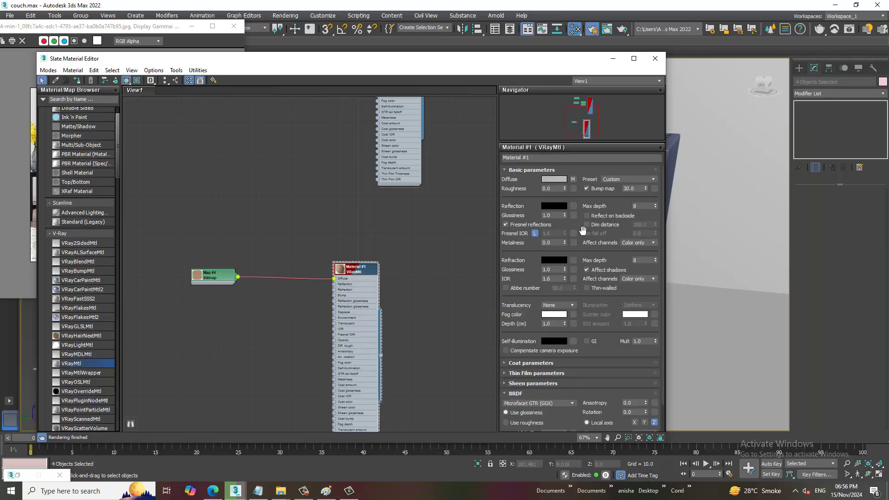
{"action": "left_click", "coordinate": [574, 189]}
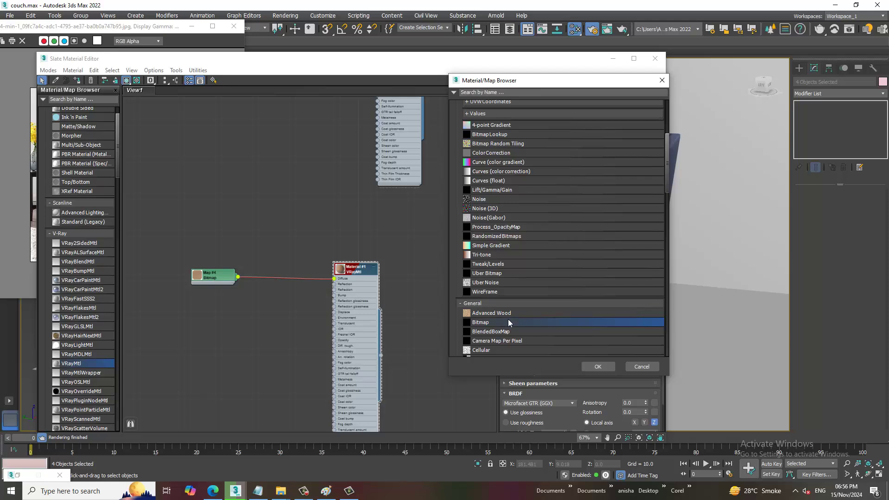
{"action": "double_click", "coordinate": [507, 319]}
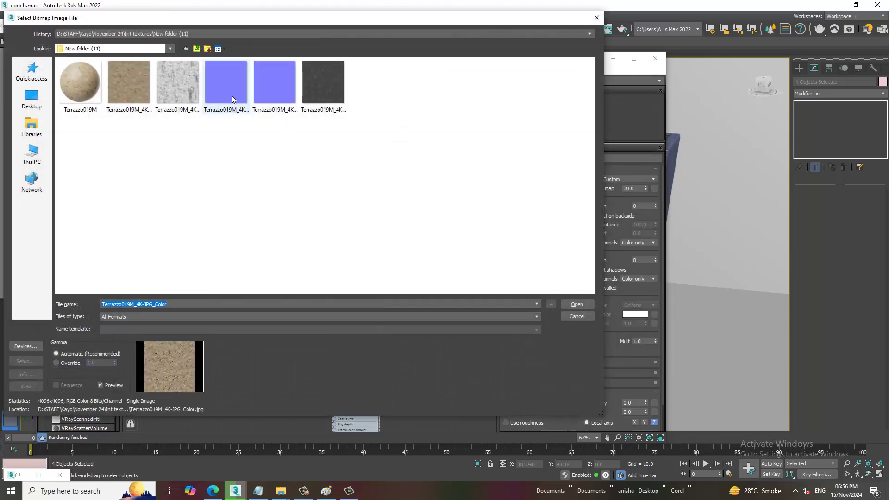
{"action": "double_click", "coordinate": [337, 79]}
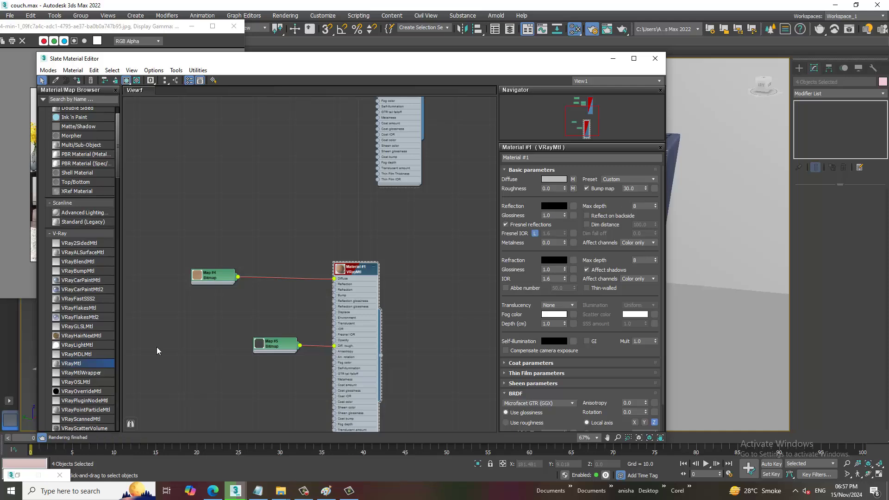
Wire a VRayBump2Normal node into Material #1's Bump, driven by the Terrazzo NormalGL bitmap.
{"action": "scroll", "coordinate": [80, 341], "scroll_direction": "down", "scroll_amount": 3}
{"action": "scroll", "coordinate": [79, 341], "scroll_direction": "down", "scroll_amount": 3}
{"action": "scroll", "coordinate": [90, 335], "scroll_direction": "down", "scroll_amount": 3}
{"action": "scroll", "coordinate": [90, 334], "scroll_direction": "down", "scroll_amount": 3}
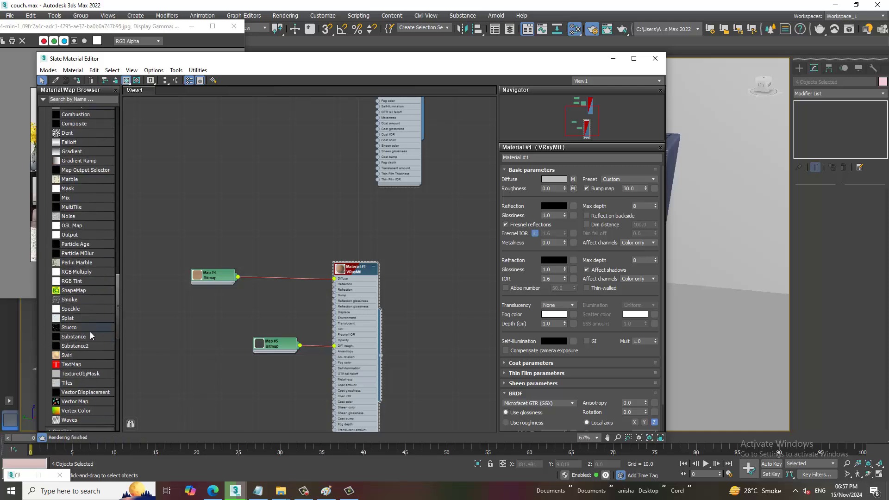
{"action": "scroll", "coordinate": [90, 332], "scroll_direction": "down", "scroll_amount": 3}
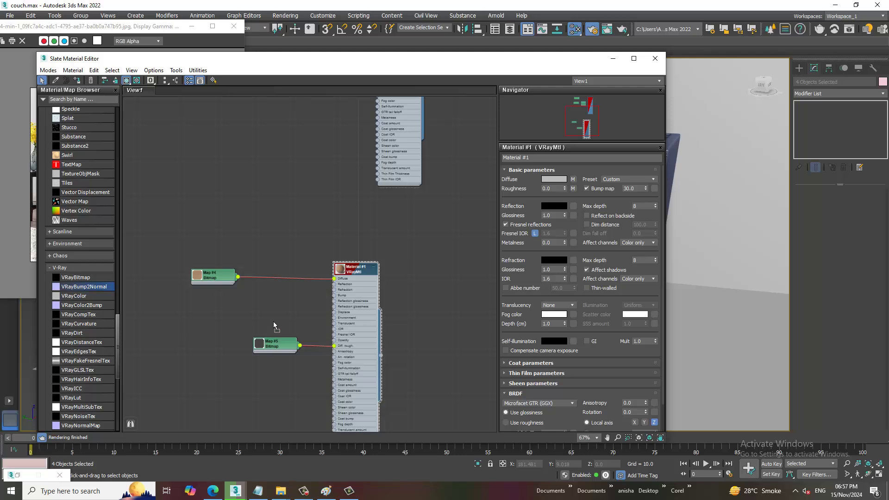
{"action": "left_click", "coordinate": [268, 312]}
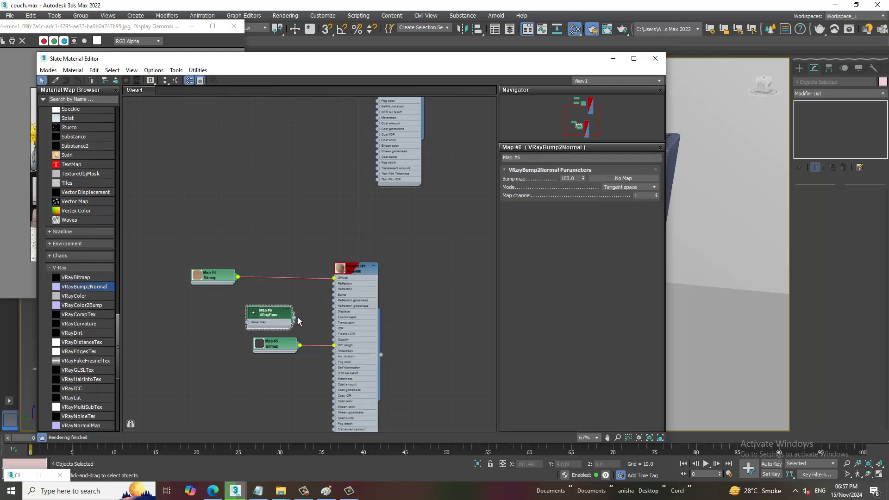
{"action": "left_click", "coordinate": [338, 297]}
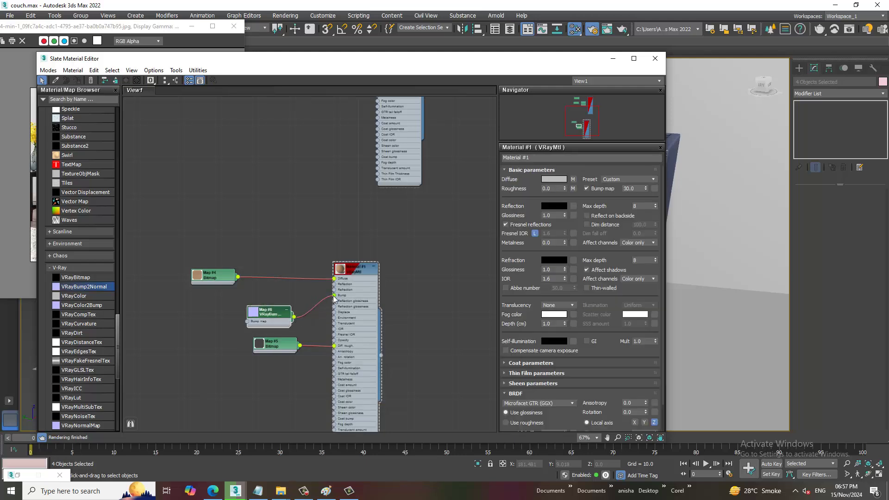
{"action": "left_click", "coordinate": [255, 324]}
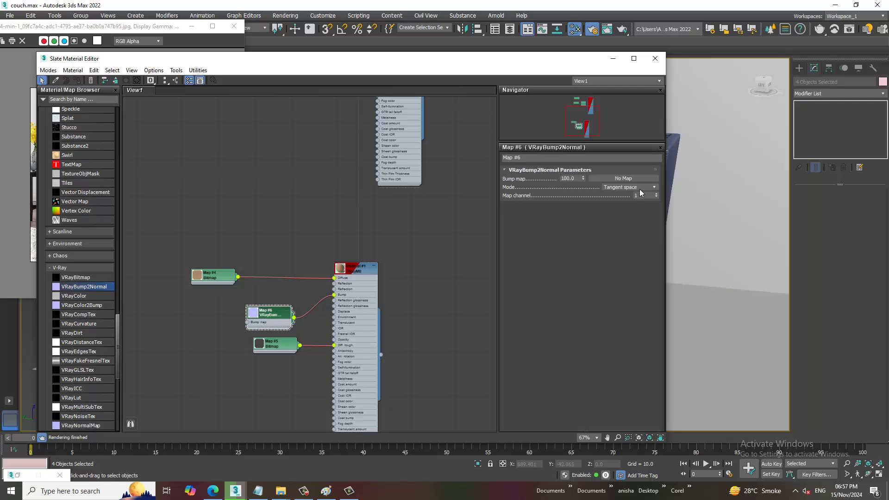
{"action": "left_click", "coordinate": [640, 178]}
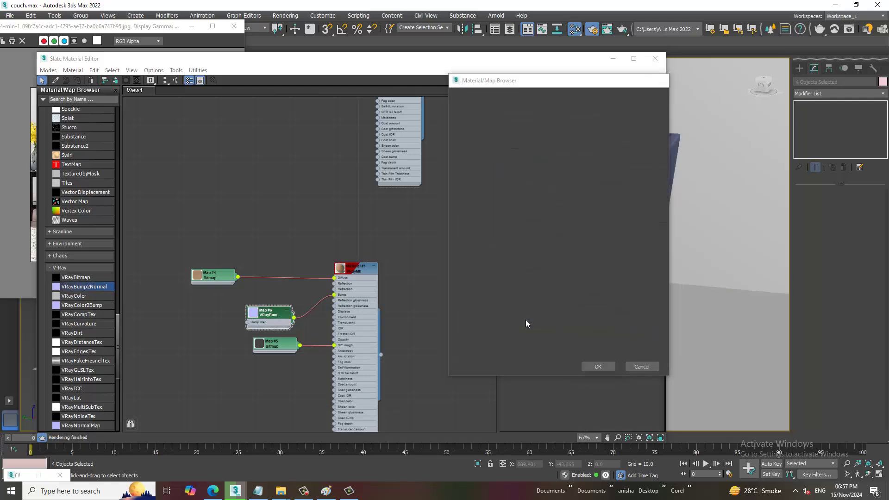
{"action": "double_click", "coordinate": [526, 320]}
{"action": "left_click", "coordinate": [280, 79]}
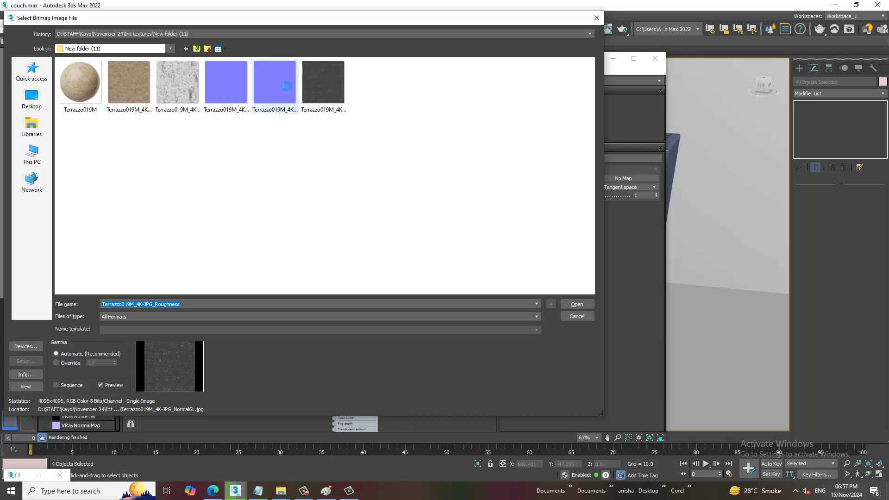
{"action": "double_click", "coordinate": [279, 79]}
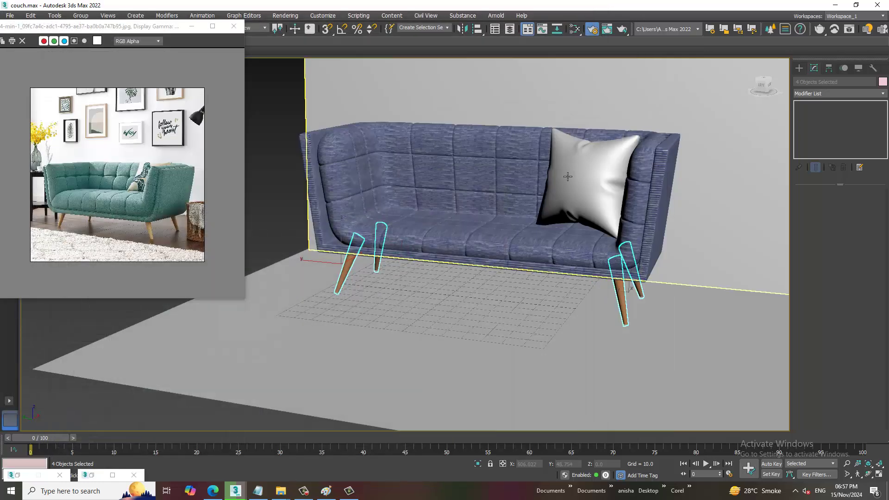
Add a UVW Map modifier with Box mapping to the four couch legs.
{"action": "scroll", "coordinate": [672, 278], "scroll_direction": "up", "scroll_amount": 2}
{"action": "scroll", "coordinate": [672, 278], "scroll_direction": "up", "scroll_amount": 3}
{"action": "scroll", "coordinate": [671, 278], "scroll_direction": "up", "scroll_amount": 3}
{"action": "left_click", "coordinate": [841, 93]}
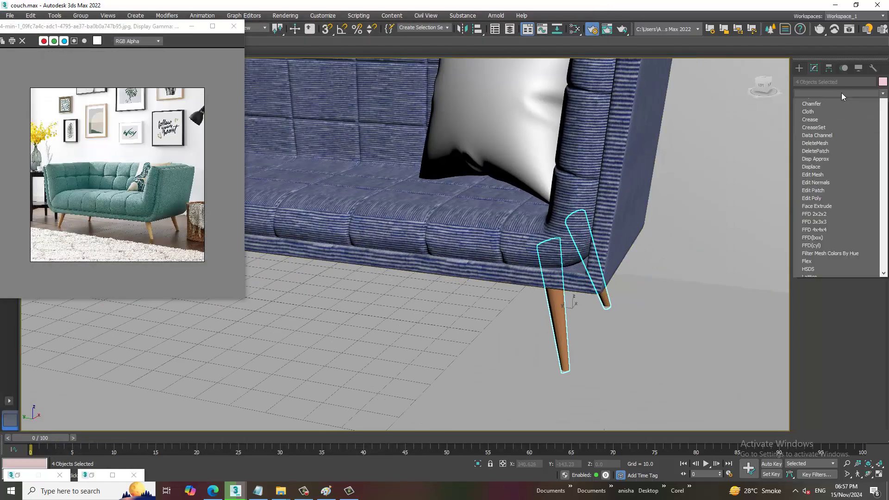
{"action": "type", "text": "u"}
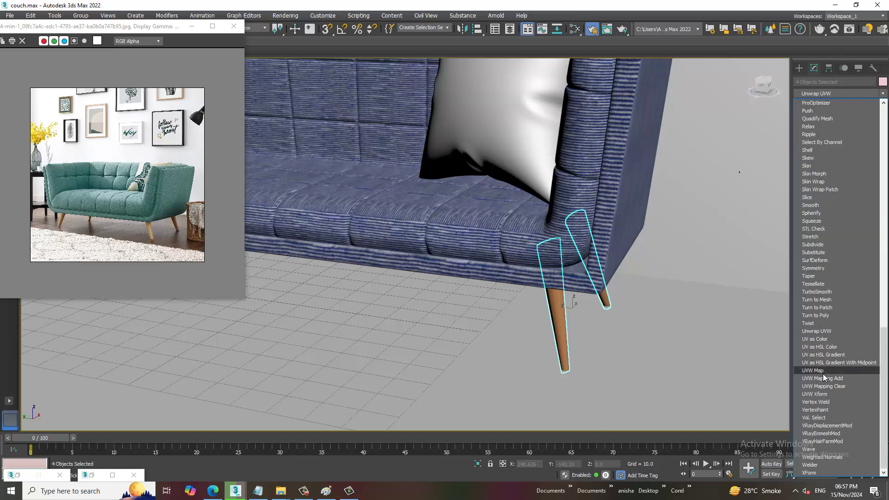
{"action": "left_click", "coordinate": [824, 378]}
{"action": "left_click", "coordinate": [826, 246]}
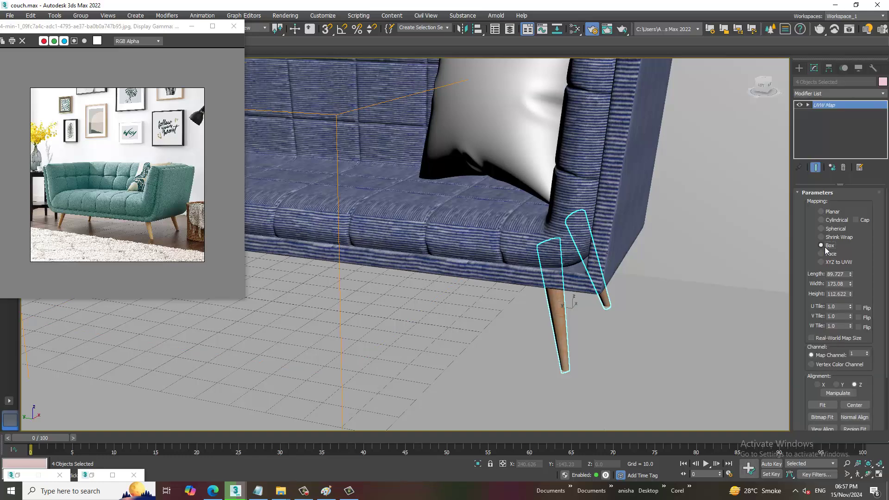
Select the floor plane.
{"action": "scroll", "coordinate": [570, 296], "scroll_direction": "down", "scroll_amount": 3}
{"action": "scroll", "coordinate": [555, 287], "scroll_direction": "down", "scroll_amount": 5}
{"action": "left_click", "coordinate": [443, 369]}
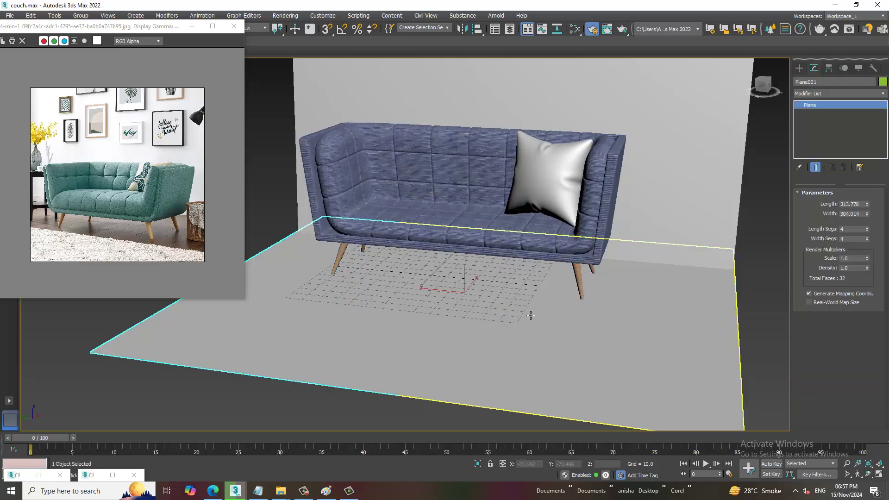
{"action": "scroll", "coordinate": [530, 315], "scroll_direction": "down", "scroll_amount": 1}
Create a new VRayMtl node, Material #2, in the Slate Material Editor.
{"action": "scroll", "coordinate": [533, 311], "scroll_direction": "down", "scroll_amount": 2}
{"action": "scroll", "coordinate": [540, 304], "scroll_direction": "up", "scroll_amount": 5}
{"action": "key", "text": "m"}
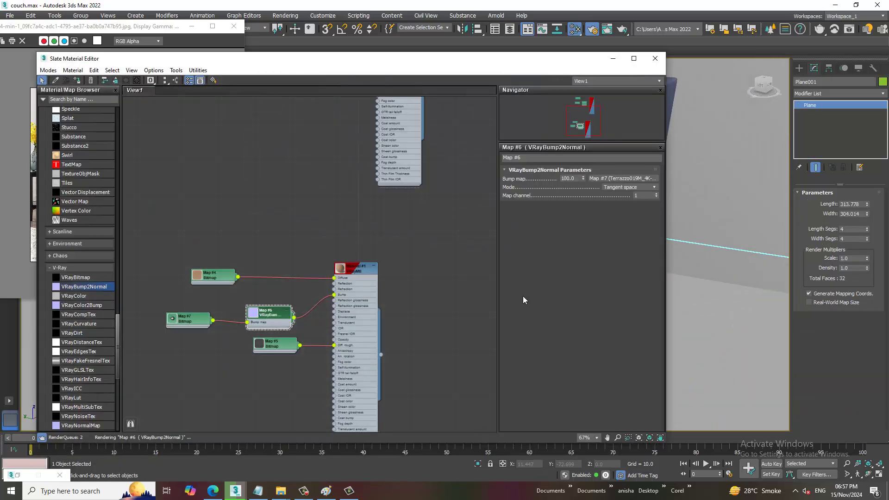
{"action": "middle_click_drag", "start_coordinate": [303, 330], "coordinate": [361, 122]}
{"action": "scroll", "coordinate": [60, 232], "scroll_direction": "up", "scroll_amount": 5}
{"action": "scroll", "coordinate": [65, 223], "scroll_direction": "up", "scroll_amount": 5}
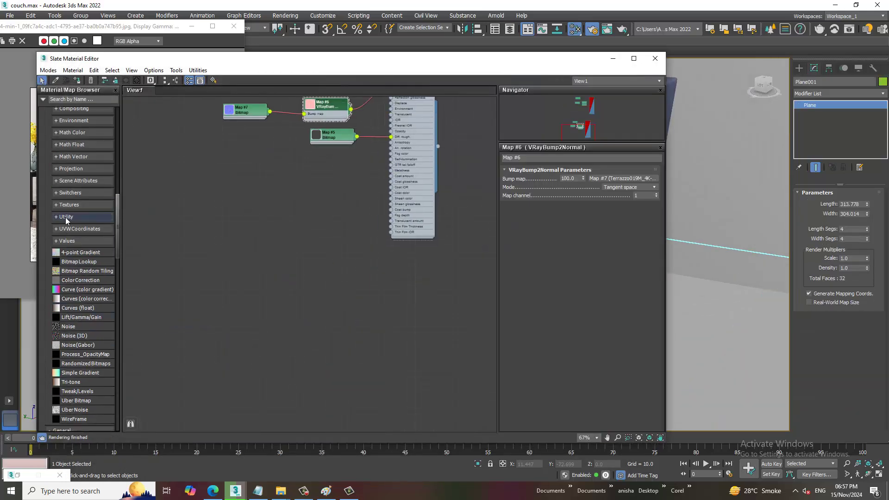
{"action": "scroll", "coordinate": [67, 219], "scroll_direction": "up", "scroll_amount": 5}
{"action": "scroll", "coordinate": [99, 228], "scroll_direction": "up", "scroll_amount": 5}
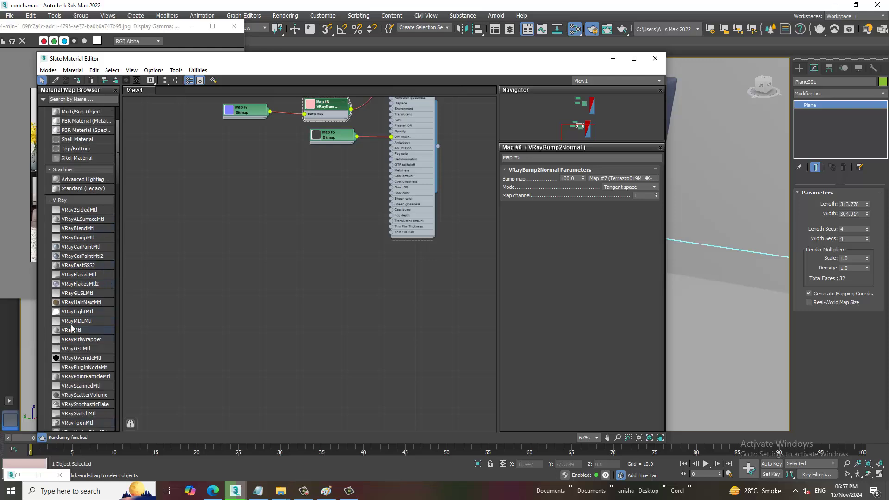
{"action": "left_click_drag", "start_coordinate": [75, 332], "coordinate": [400, 315]}
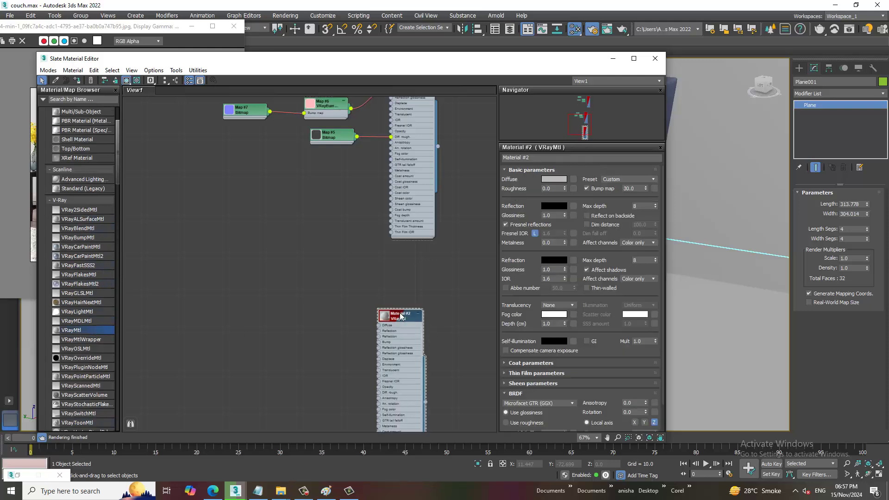
Load Travertine009_4K-JPG_Color as Material #2's diffuse bitmap and assign it to the floor.
{"action": "left_click", "coordinate": [574, 180]}
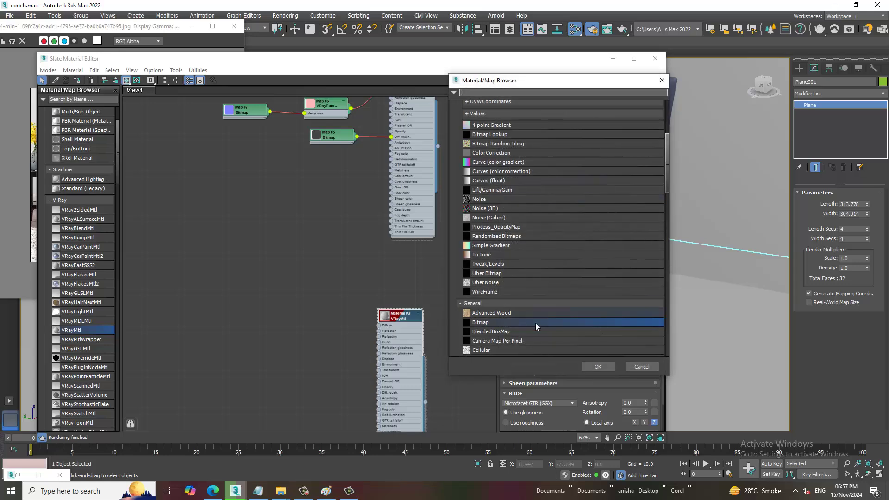
{"action": "double_click", "coordinate": [518, 322]}
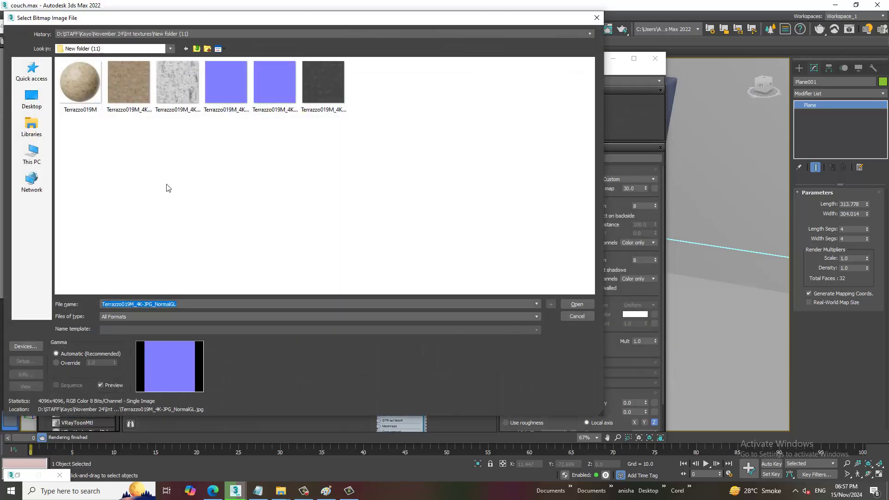
{"action": "left_click", "coordinate": [197, 49]}
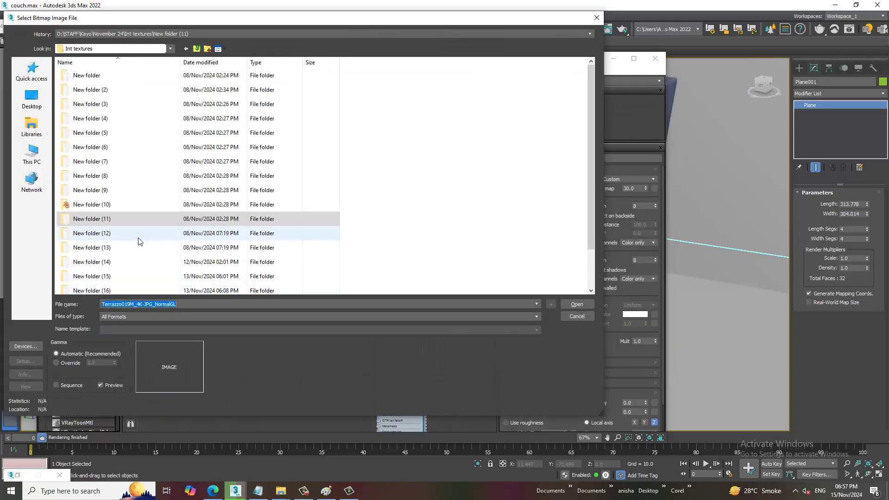
{"action": "double_click", "coordinate": [133, 239]}
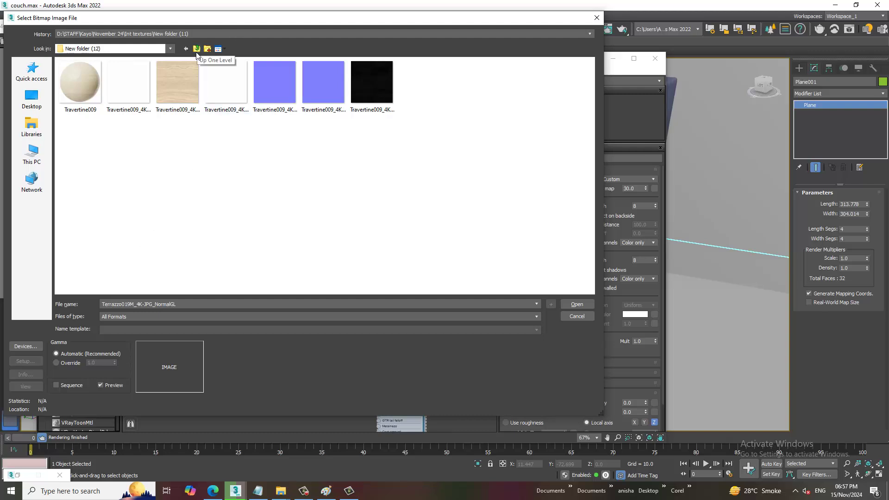
{"action": "left_click", "coordinate": [187, 91]}
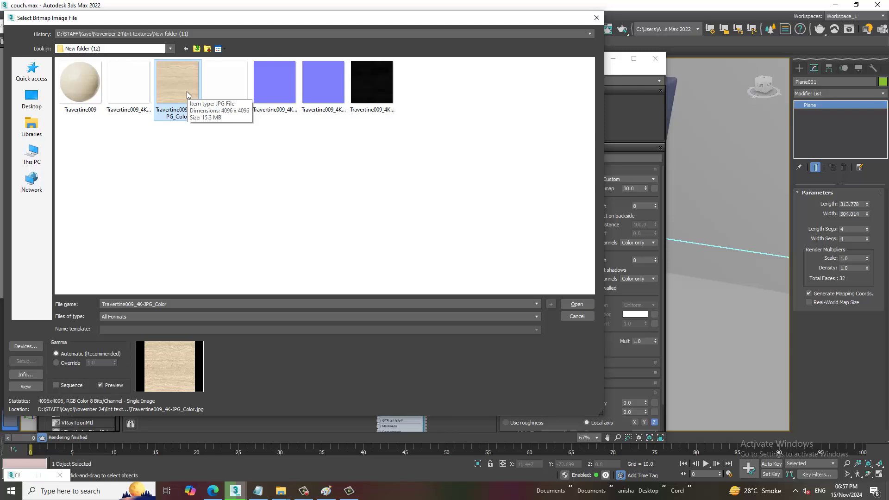
{"action": "double_click", "coordinate": [187, 90]}
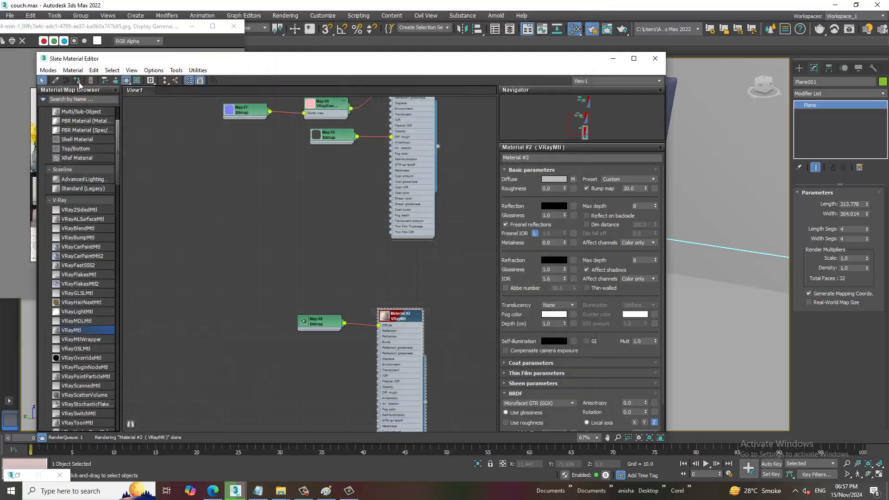
{"action": "left_click", "coordinate": [78, 82]}
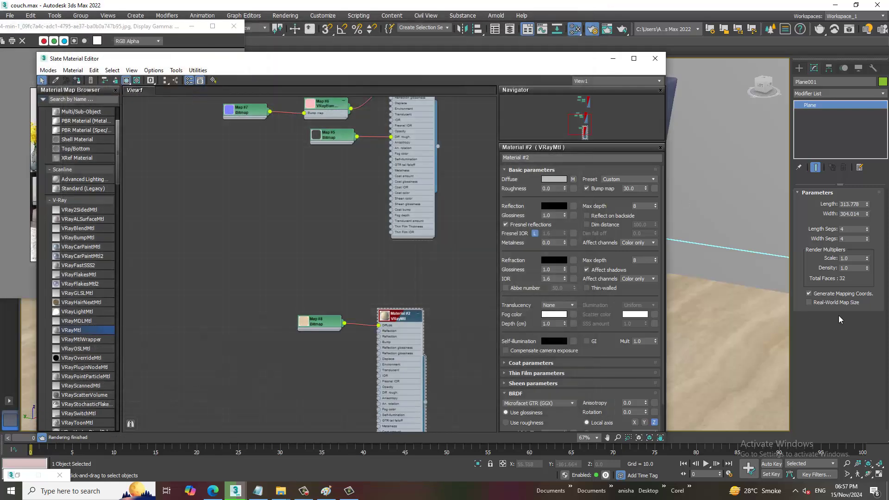
Set the Travertine colour map (Map #8) tiling to 3.
{"action": "left_click", "coordinate": [573, 180]}
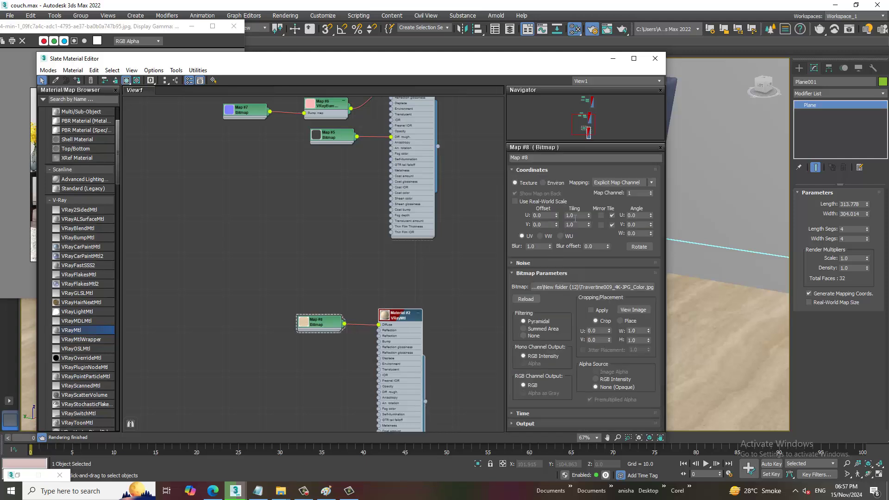
{"action": "double_click", "coordinate": [568, 215]}
{"action": "type", "text": "3"}
{"action": "key", "text": "Return"}
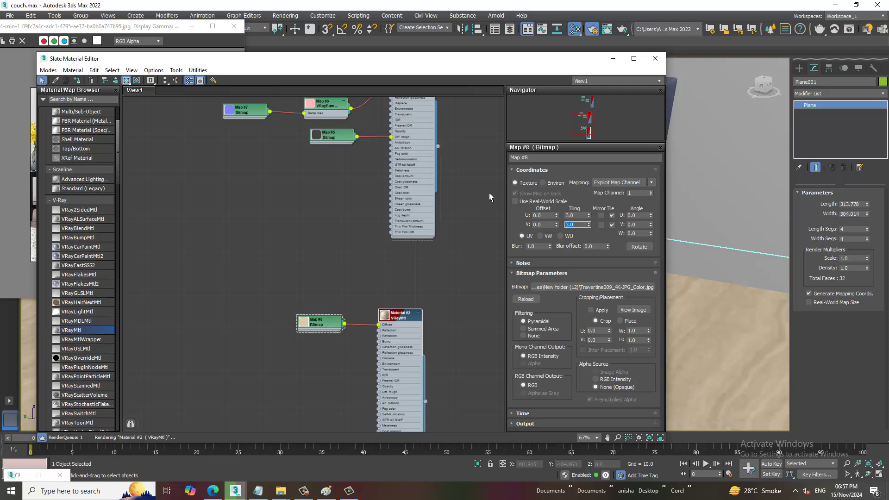
Add the Travertine009 Roughness bitmap to Material #2's roughness, tiled 3 in U and V.
{"action": "left_click", "coordinate": [403, 321]}
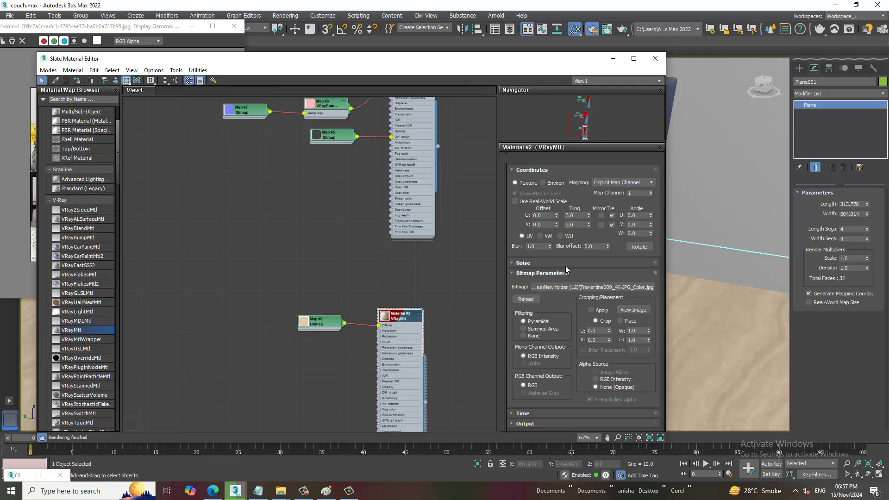
{"action": "left_click", "coordinate": [574, 191]}
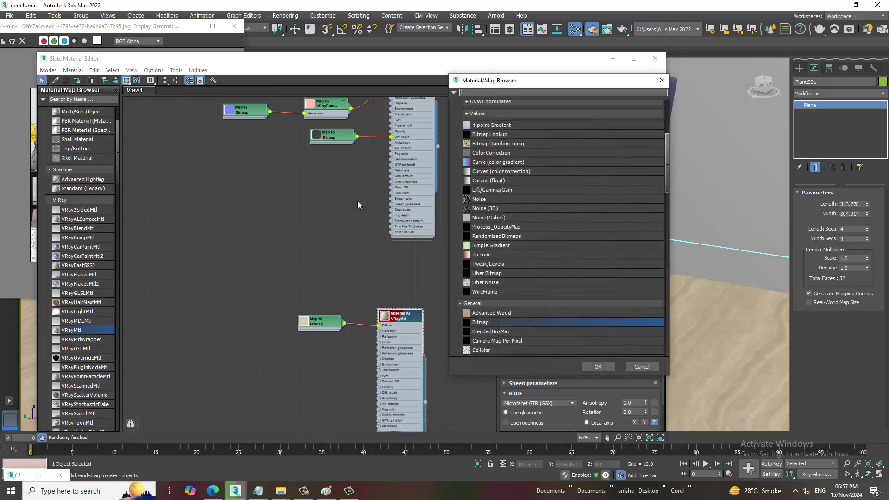
{"action": "double_click", "coordinate": [503, 320]}
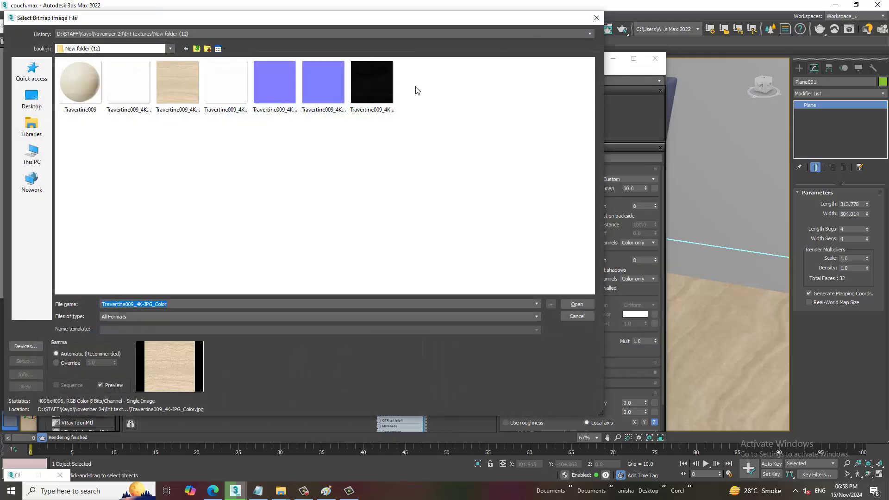
{"action": "double_click", "coordinate": [366, 79]}
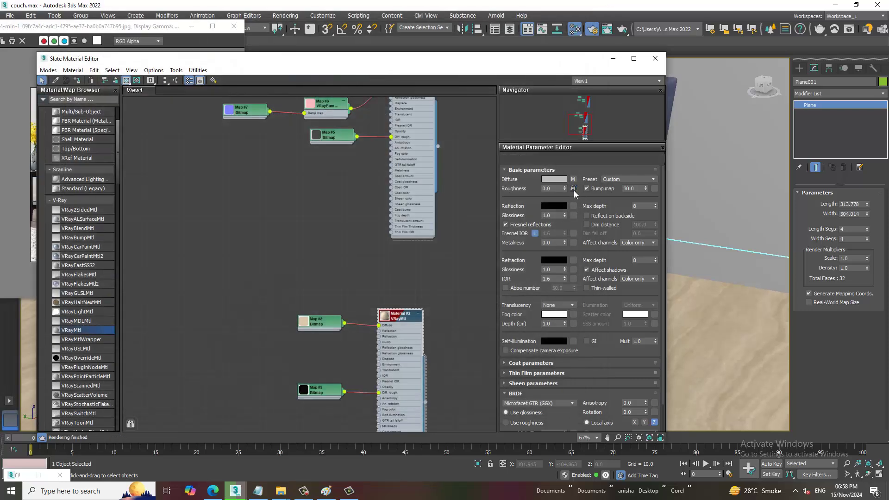
{"action": "double_click", "coordinate": [575, 215]}
{"action": "type", "text": "3"}
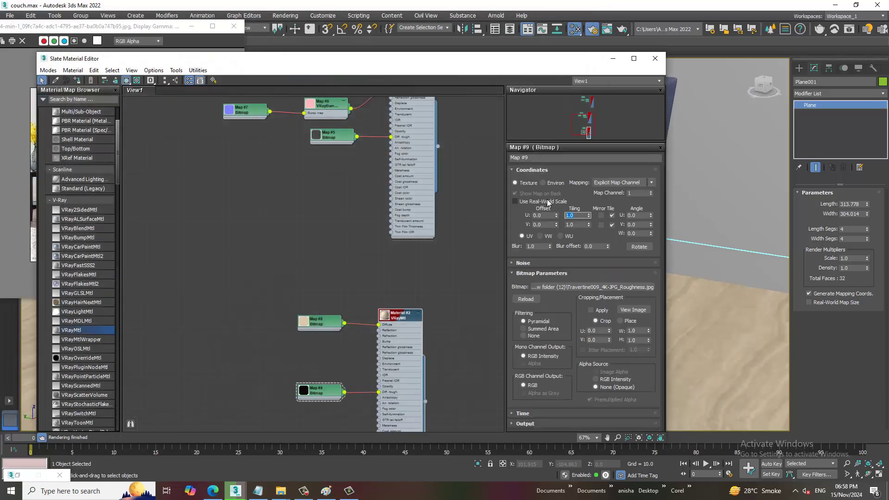
{"action": "key", "text": "Tab"}
{"action": "type", "text": "3"}
{"action": "key", "text": "Return"}
Add a VRayBump2Normal map wired into Material #2's Bump.
{"action": "middle_click_drag", "start_coordinate": [329, 350], "coordinate": [298, 249]}
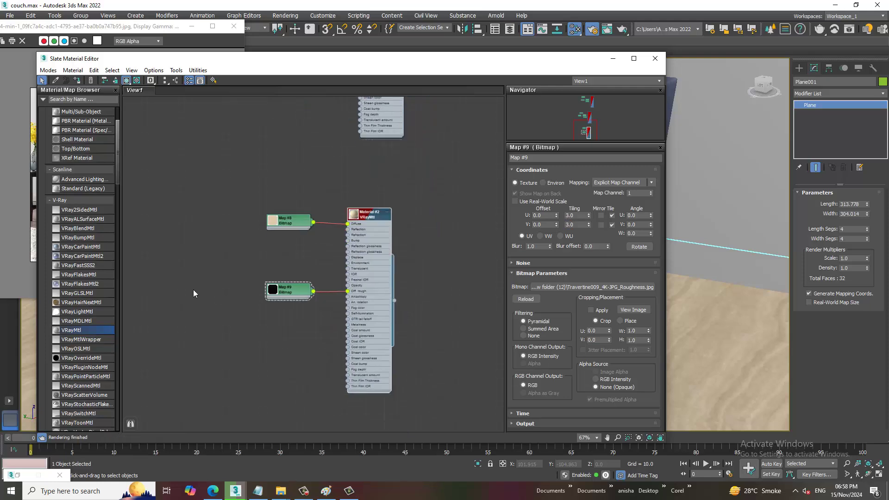
{"action": "scroll", "coordinate": [76, 329], "scroll_direction": "down", "scroll_amount": 5}
{"action": "scroll", "coordinate": [74, 323], "scroll_direction": "down", "scroll_amount": 5}
{"action": "scroll", "coordinate": [75, 326], "scroll_direction": "down", "scroll_amount": 5}
{"action": "scroll", "coordinate": [77, 330], "scroll_direction": "down", "scroll_amount": 5}
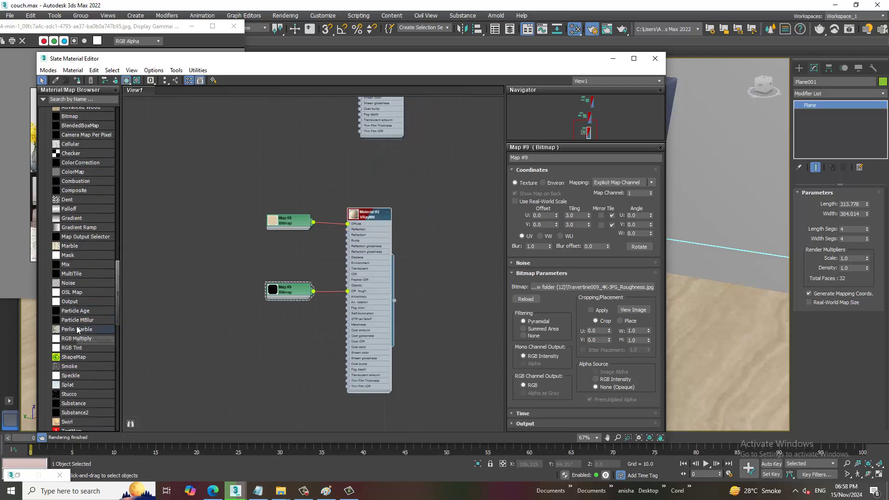
{"action": "scroll", "coordinate": [81, 340], "scroll_direction": "down", "scroll_amount": 5}
{"action": "mouse_move", "coordinate": [85, 357]}
{"action": "left_mouse_down"}
{"action": "mouse_move", "coordinate": [269, 274]}
{"action": "mouse_move", "coordinate": [271, 262]}
{"action": "mouse_move", "coordinate": [348, 241]}
{"action": "left_mouse_up"}
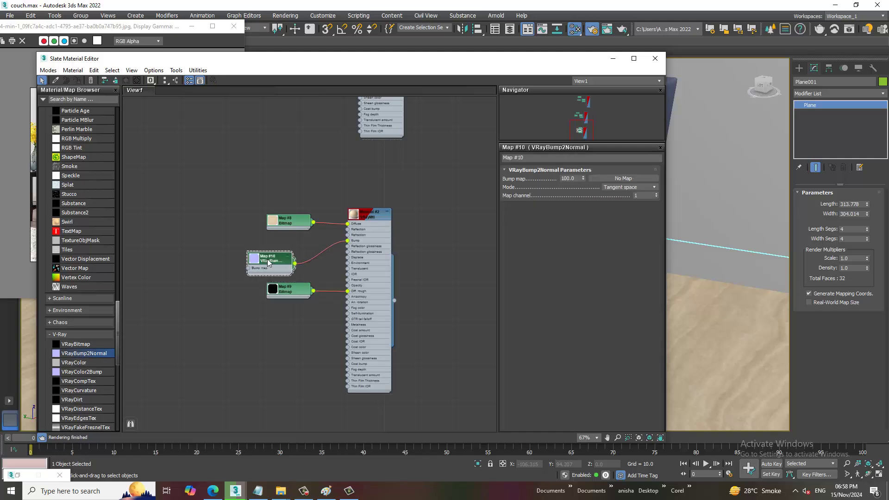
Load Travertine009_4K-JPG_NormalGL as the VRayBump2Normal bitmap, then hide the material editor.
{"action": "left_click", "coordinate": [635, 178]}
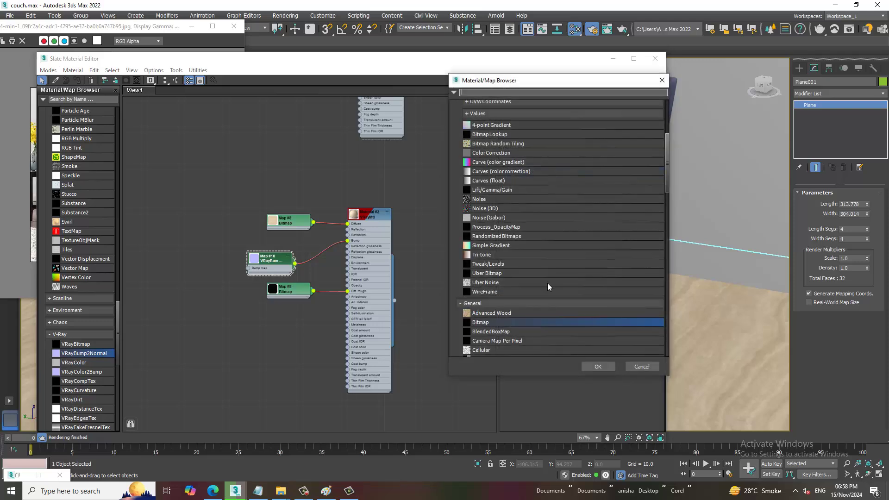
{"action": "double_click", "coordinate": [527, 324]}
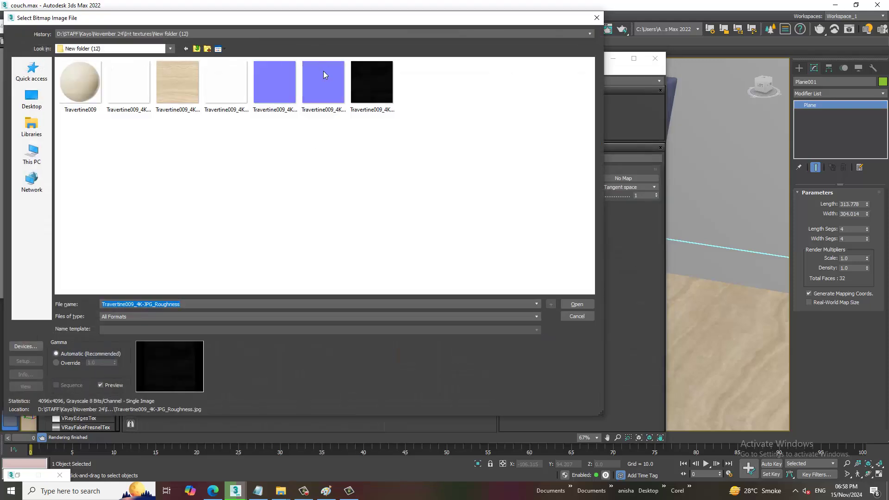
{"action": "double_click", "coordinate": [327, 85]}
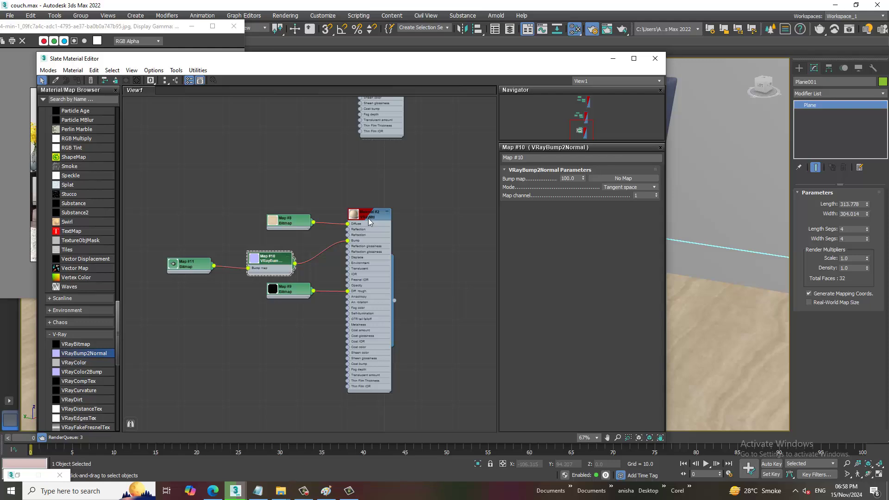
{"action": "left_click", "coordinate": [638, 179]}
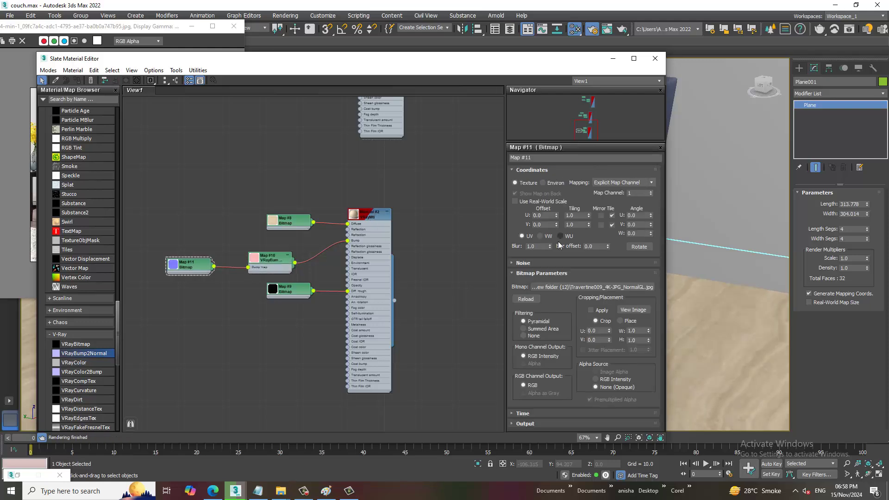
{"action": "left_click", "coordinate": [612, 59]}
{"action": "scroll", "coordinate": [584, 306], "scroll_direction": "up", "scroll_amount": 5}
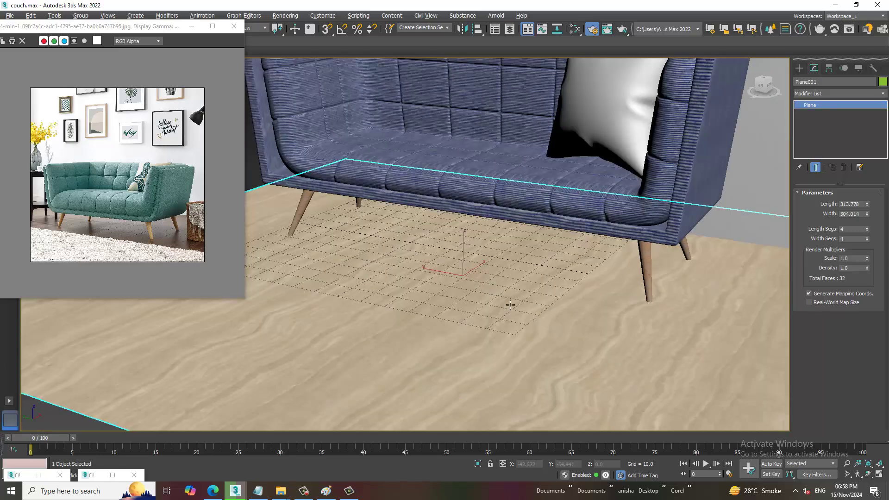
Set Material #2's reflection colour from black to grey 69, 69, 69.
{"action": "key", "text": "m"}
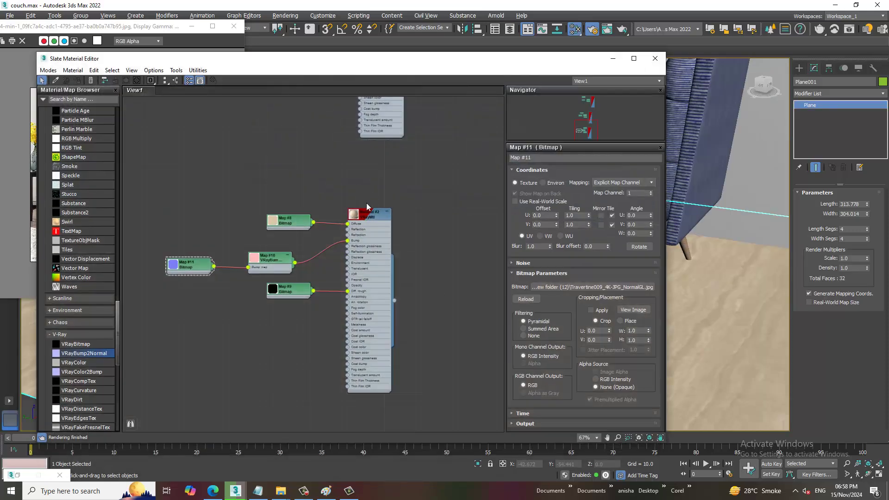
{"action": "double_click", "coordinate": [368, 212]}
{"action": "left_click", "coordinate": [556, 205]}
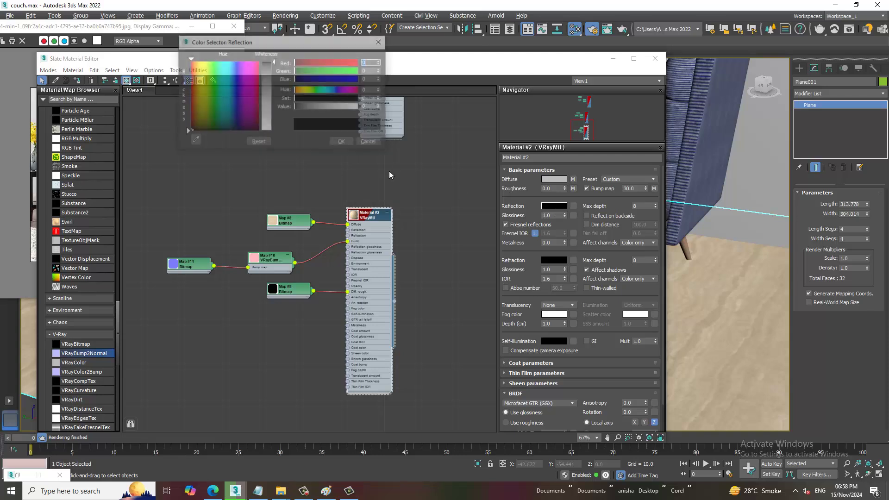
{"action": "left_click_drag", "start_coordinate": [274, 65], "coordinate": [279, 80]}
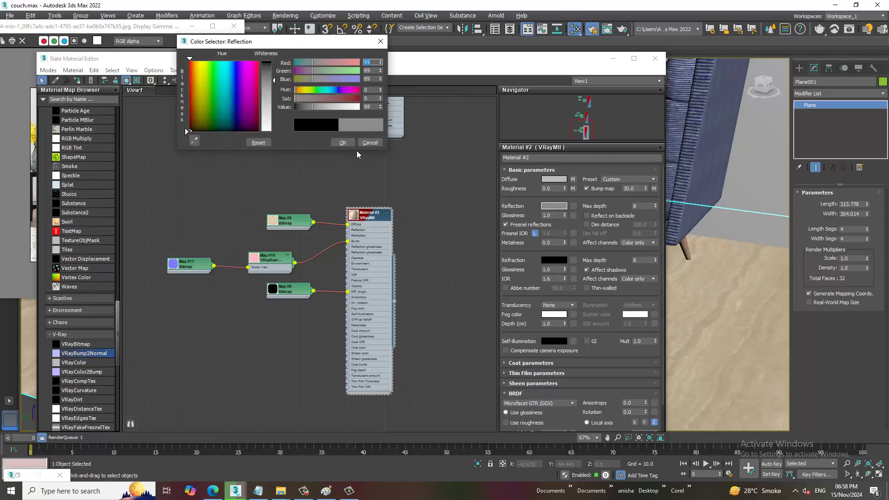
{"action": "left_click", "coordinate": [343, 142]}
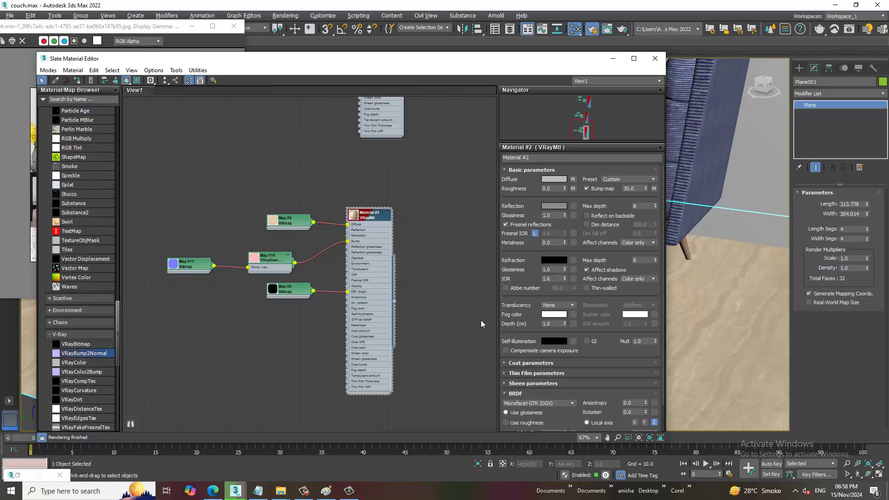
{"action": "left_click", "coordinate": [305, 492]}
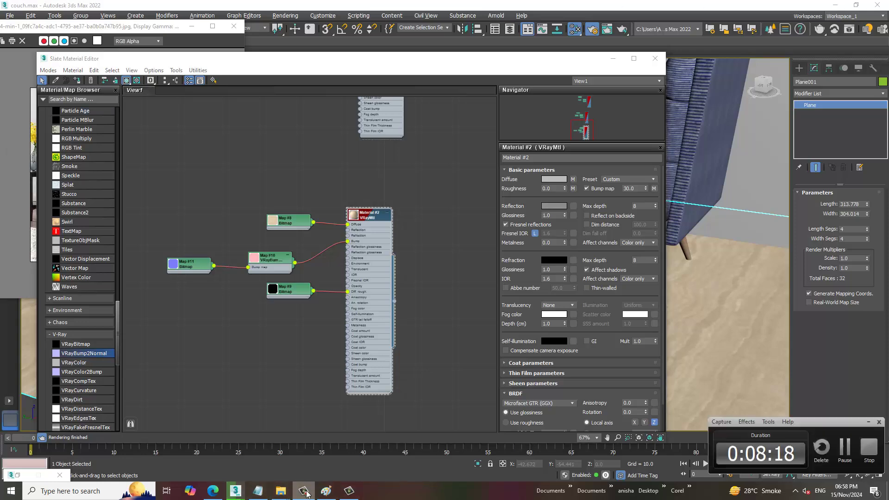
{"action": "left_click", "coordinate": [305, 493]}
Hide the material editor, pan to show the whole couch, and select the pillow (Box003).
{"action": "left_click", "coordinate": [613, 59]}
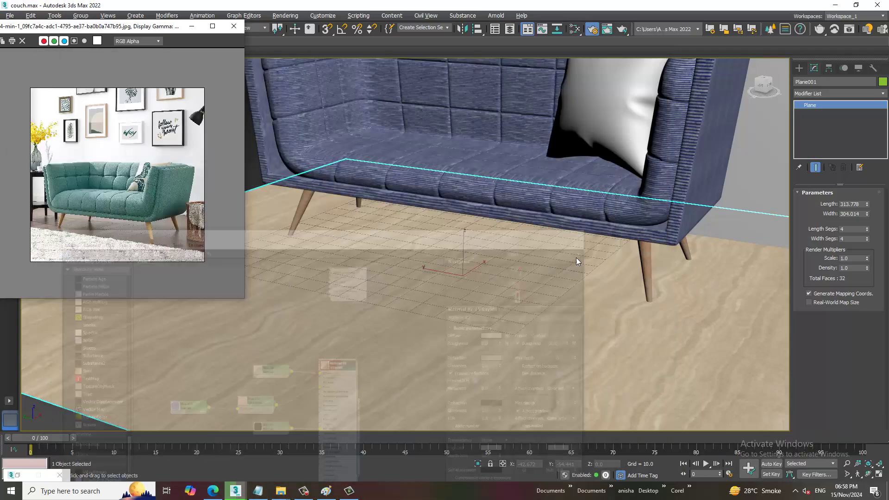
{"action": "mouse_move", "coordinate": [576, 257]}
{"action": "middle_mouse_down"}
{"action": "mouse_move", "coordinate": [555, 367]}
{"action": "mouse_move", "coordinate": [589, 322]}
{"action": "middle_mouse_up"}
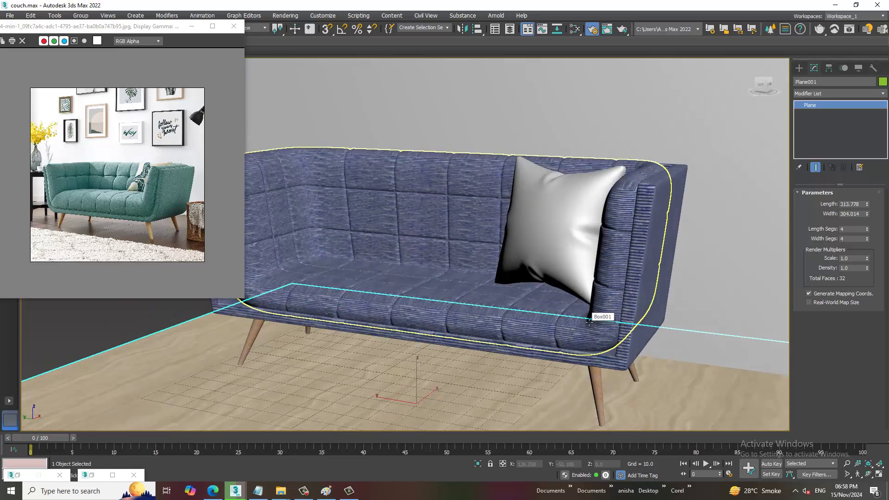
{"action": "left_click", "coordinate": [547, 234]}
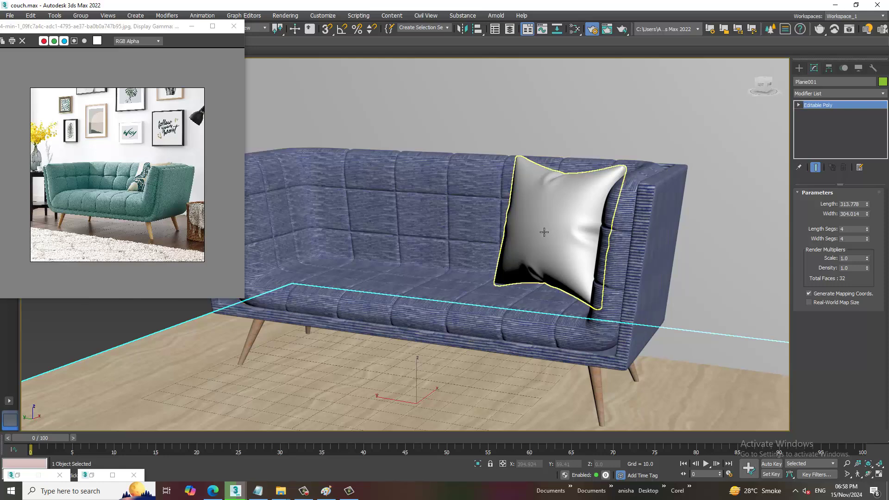
Create a new VRayMtl, Material #3, and add a Bitmap to its diffuse.
{"action": "key", "text": "m"}
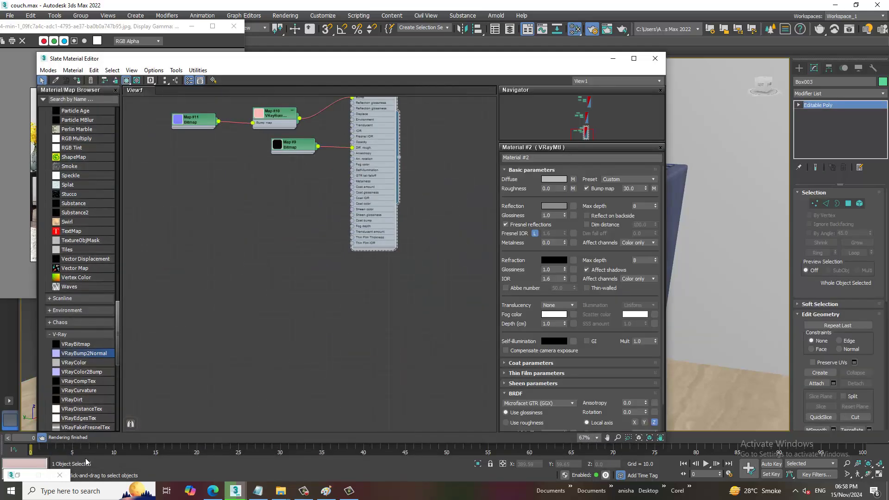
{"action": "scroll", "coordinate": [58, 236], "scroll_direction": "up", "scroll_amount": 5}
{"action": "scroll", "coordinate": [63, 251], "scroll_direction": "up", "scroll_amount": 5}
{"action": "scroll", "coordinate": [70, 264], "scroll_direction": "up", "scroll_amount": 5}
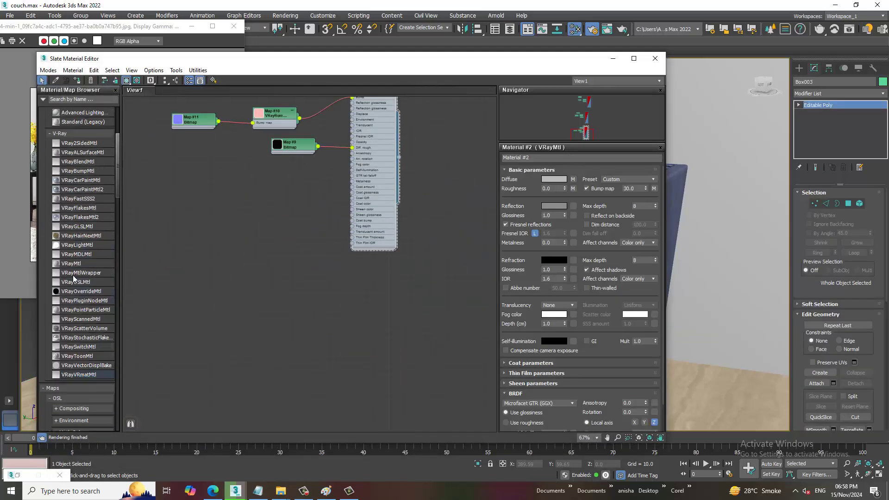
{"action": "scroll", "coordinate": [75, 275], "scroll_direction": "up", "scroll_amount": 3}
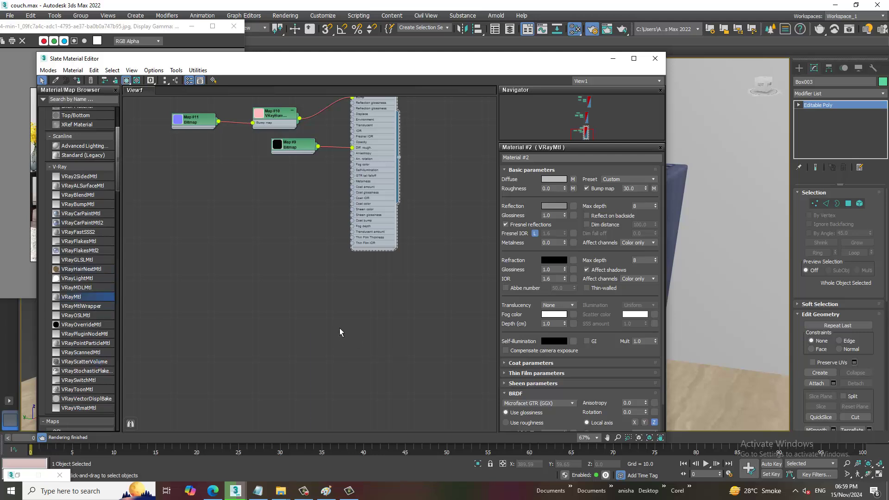
{"action": "left_click_drag", "start_coordinate": [71, 302], "coordinate": [343, 334]}
{"action": "left_click", "coordinate": [573, 179]}
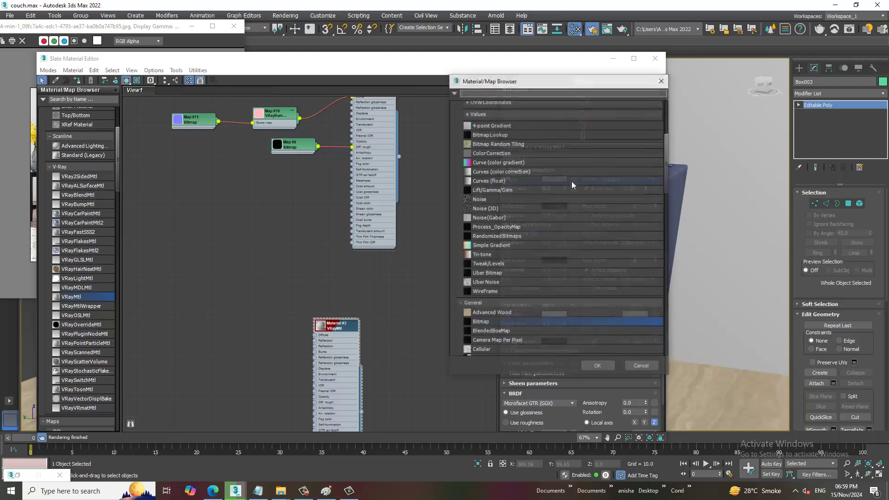
{"action": "scroll", "coordinate": [555, 231], "scroll_direction": "down", "scroll_amount": 5}
{"action": "double_click", "coordinate": [527, 320]}
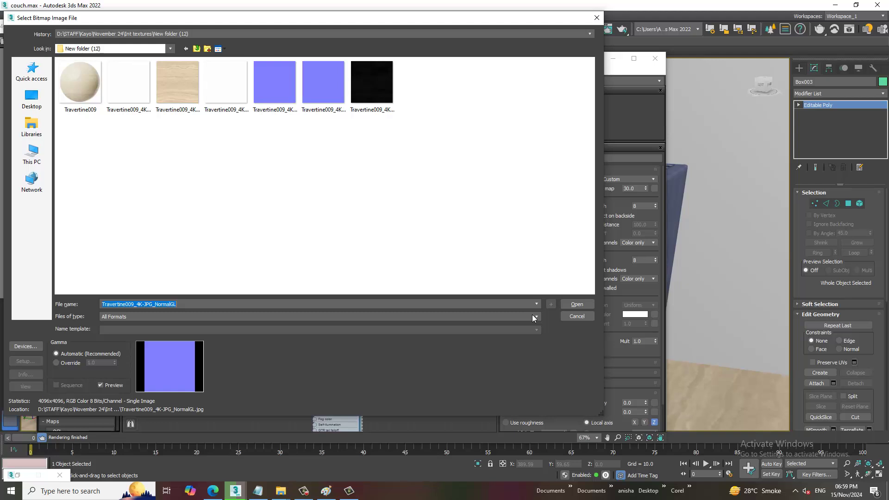
Find New folder (16) and load Fabric002_4K_Color as the diffuse image.
{"action": "left_click", "coordinate": [196, 48]}
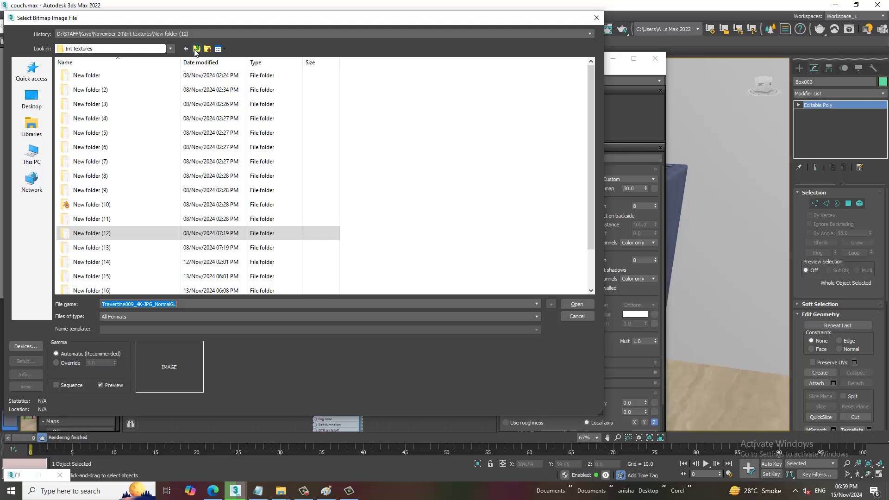
{"action": "double_click", "coordinate": [115, 259]}
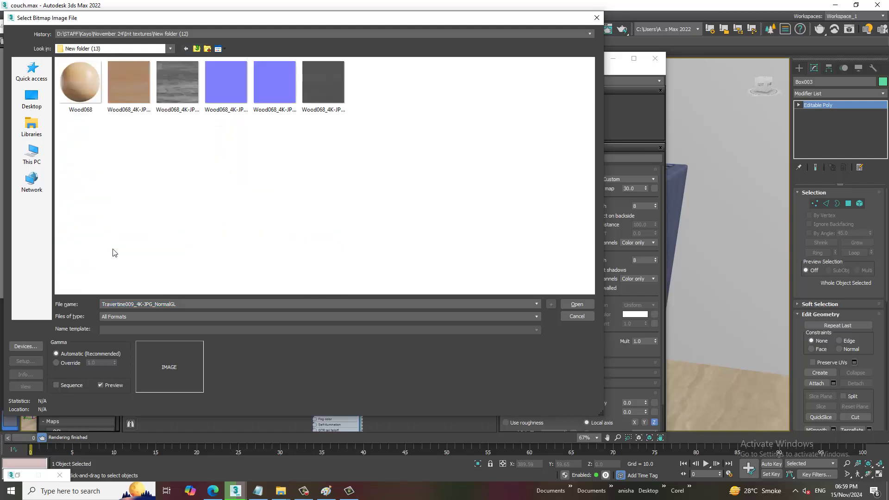
{"action": "left_click", "coordinate": [196, 49]}
{"action": "double_click", "coordinate": [116, 225]}
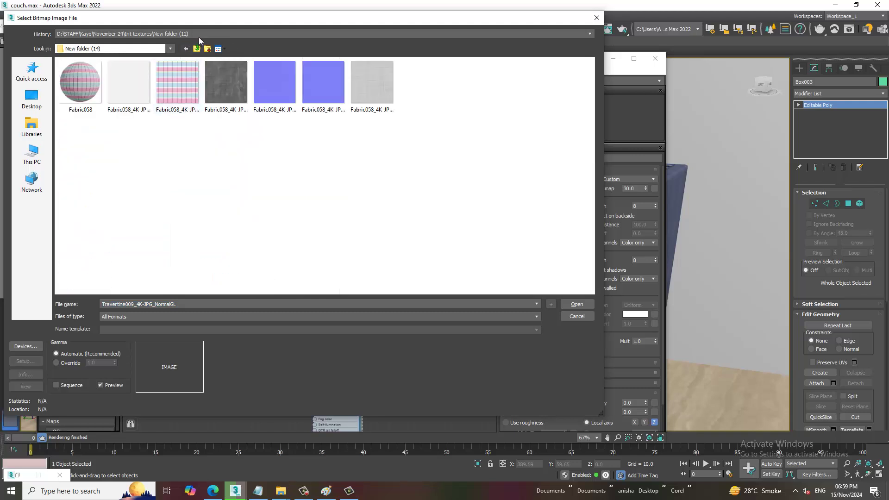
{"action": "left_click", "coordinate": [196, 48]}
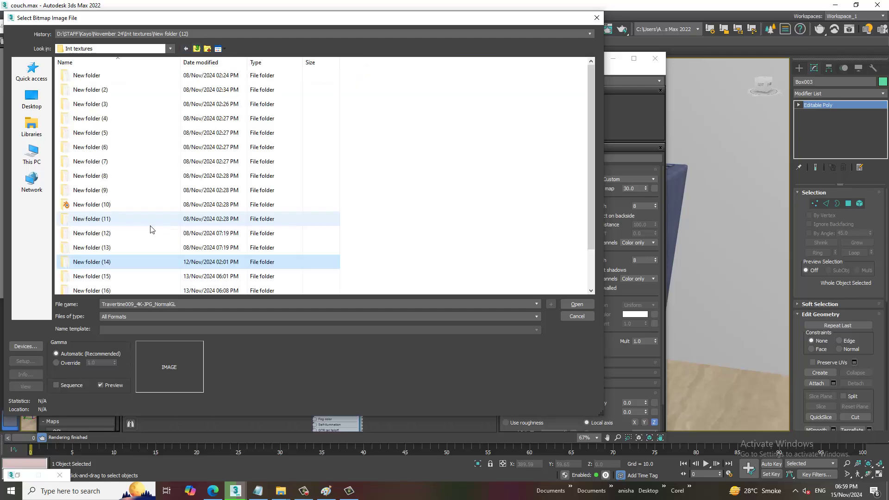
{"action": "double_click", "coordinate": [112, 278]}
{"action": "left_click", "coordinate": [196, 49]}
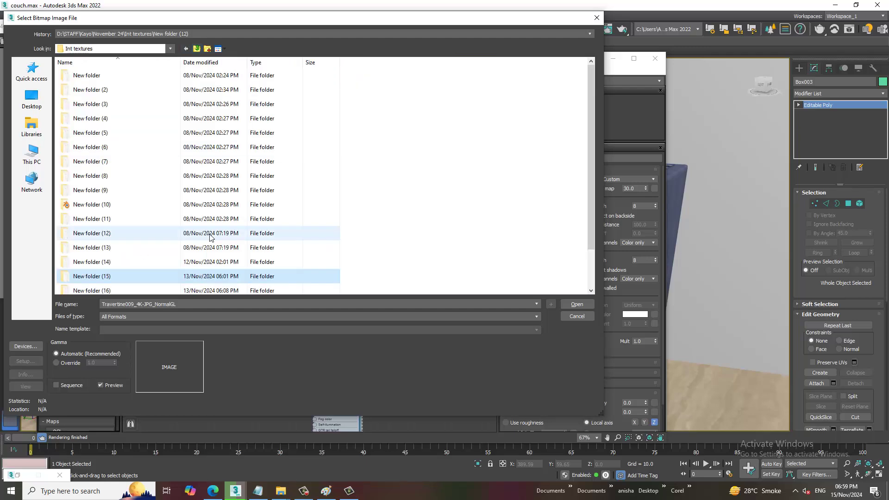
{"action": "double_click", "coordinate": [124, 243]}
{"action": "left_click", "coordinate": [133, 85]}
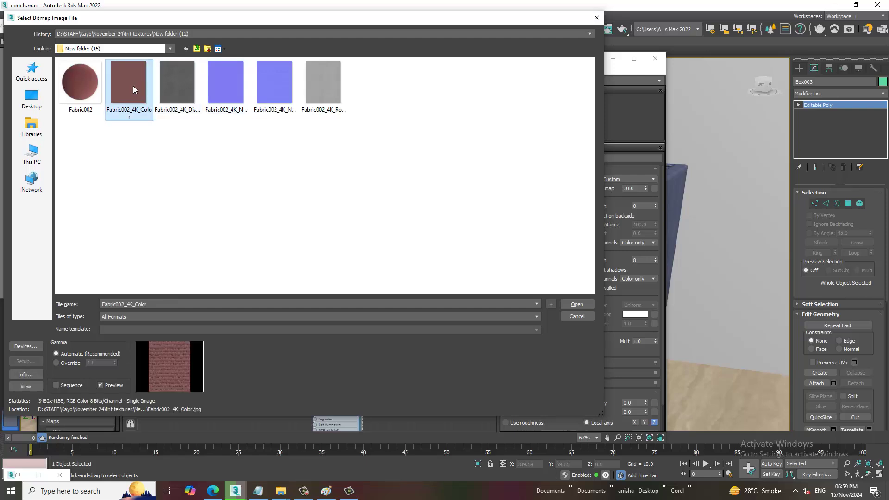
{"action": "double_click", "coordinate": [133, 87]}
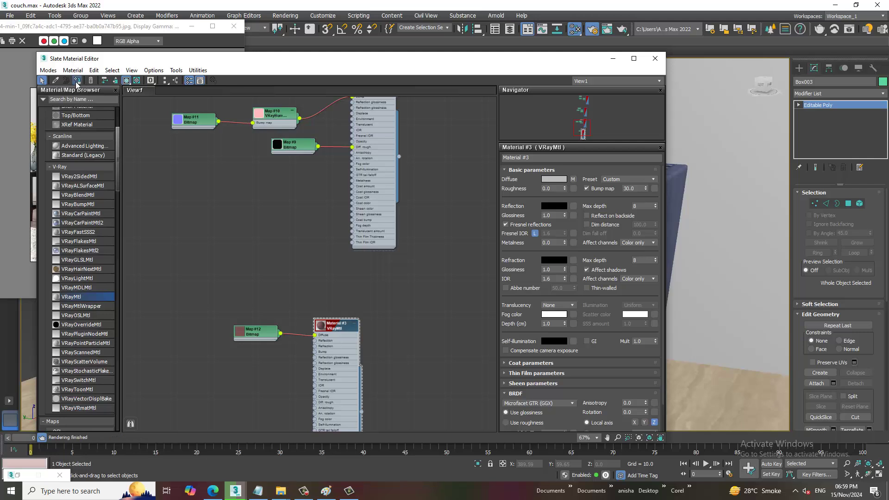
Set the Fabric002 colour map (Map #12) tiling to 3 in U and V.
{"action": "left_click", "coordinate": [573, 179]}
{"action": "double_click", "coordinate": [578, 216]}
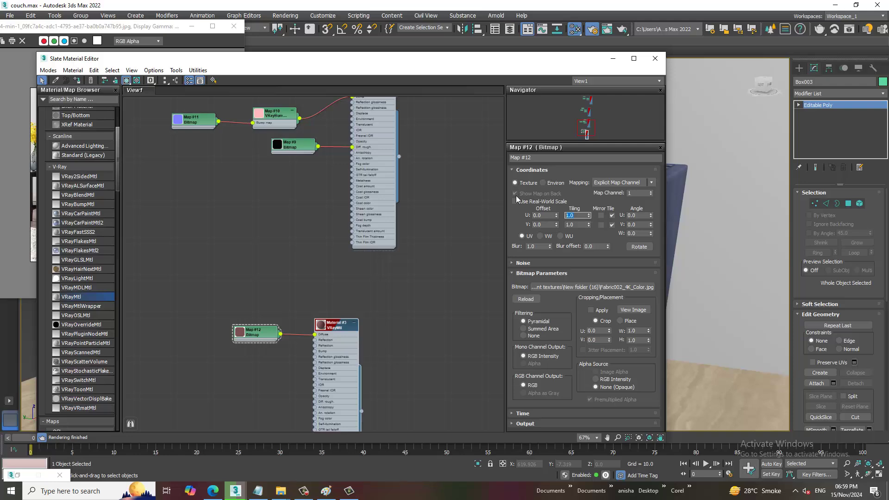
{"action": "type", "text": "3"}
{"action": "key", "text": "Tab"}
{"action": "type", "text": "3"}
{"action": "key", "text": "Return"}
Add a Fabric002_4K_Roughness bitmap to Material #3's roughness slot.
{"action": "left_click_drag", "start_coordinate": [549, 66], "coordinate": [474, 347]}
{"action": "scroll", "coordinate": [520, 224], "scroll_direction": "up", "scroll_amount": 3}
{"action": "scroll", "coordinate": [579, 232], "scroll_direction": "up", "scroll_amount": 1}
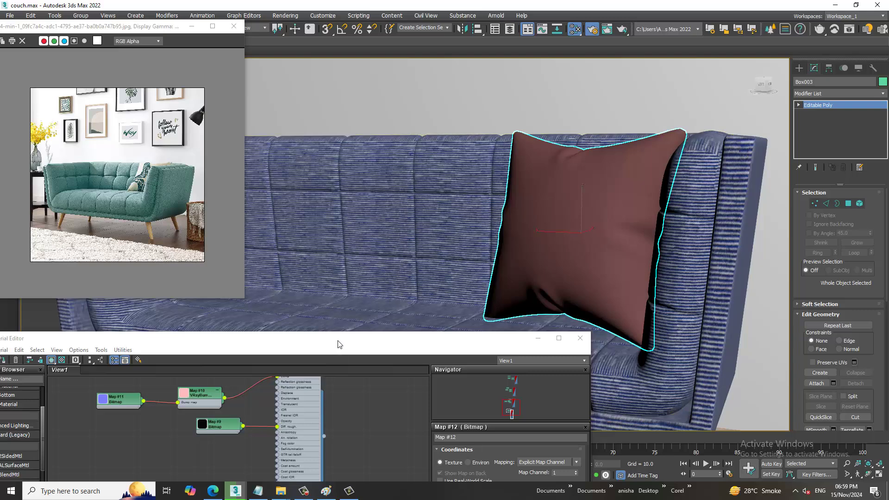
{"action": "left_click_drag", "start_coordinate": [337, 341], "coordinate": [460, 52]}
{"action": "middle_click_drag", "start_coordinate": [403, 344], "coordinate": [422, 203]}
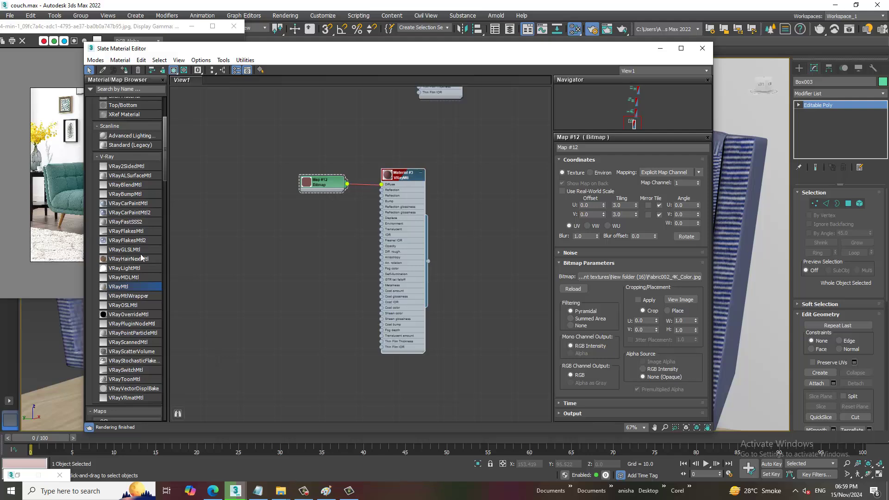
{"action": "left_click", "coordinate": [406, 175]}
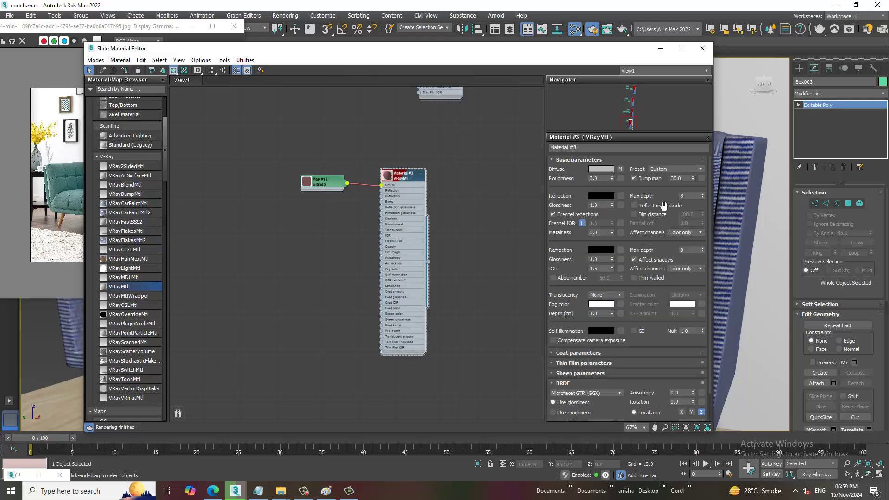
{"action": "left_click", "coordinate": [622, 178]}
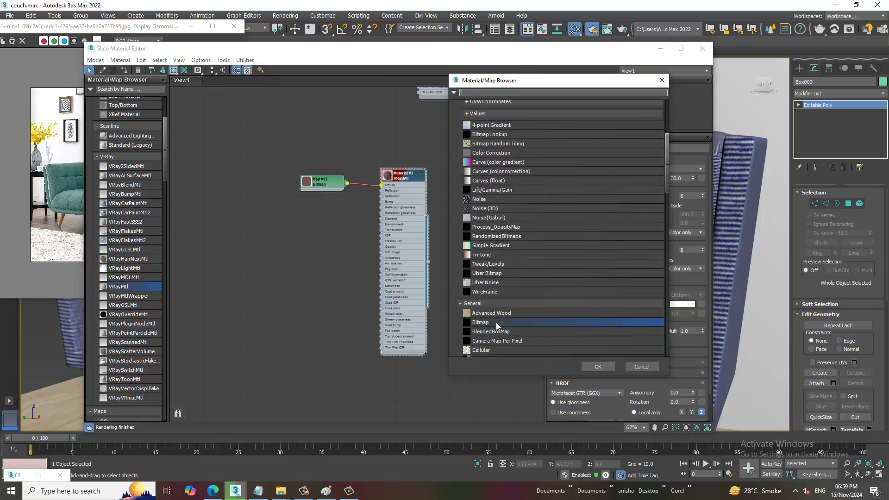
{"action": "double_click", "coordinate": [496, 322]}
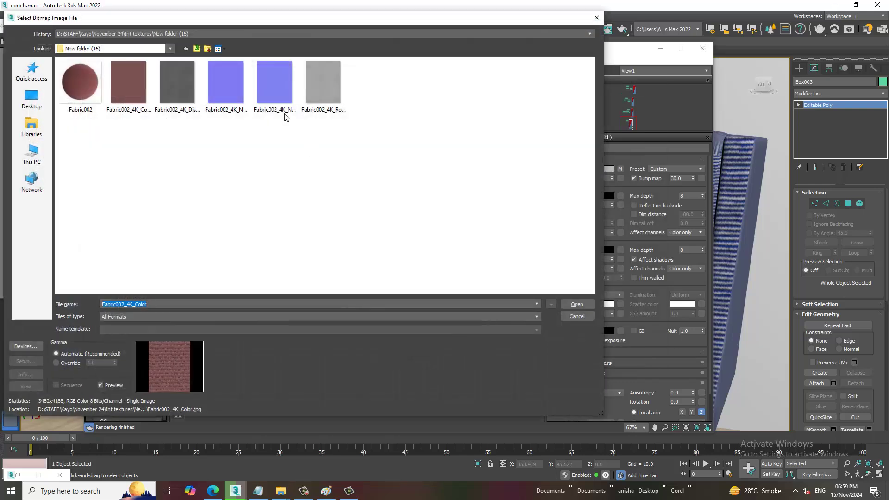
{"action": "left_click", "coordinate": [320, 84]}
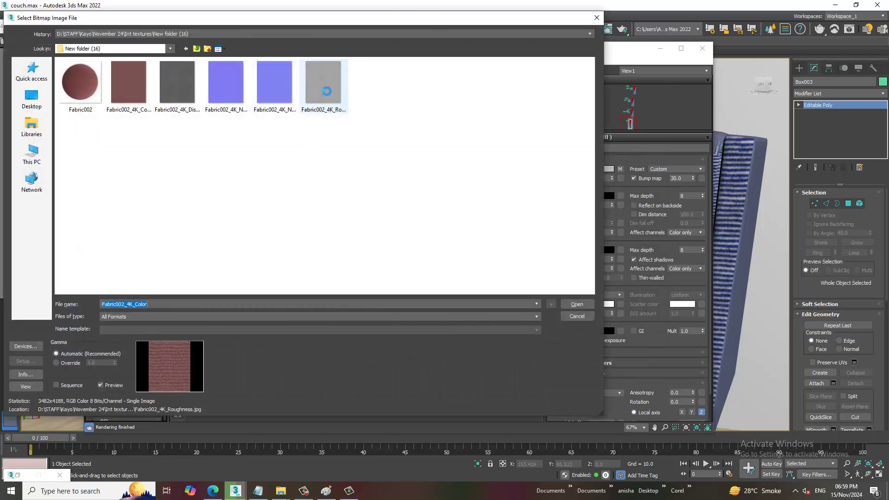
{"action": "double_click", "coordinate": [319, 85]}
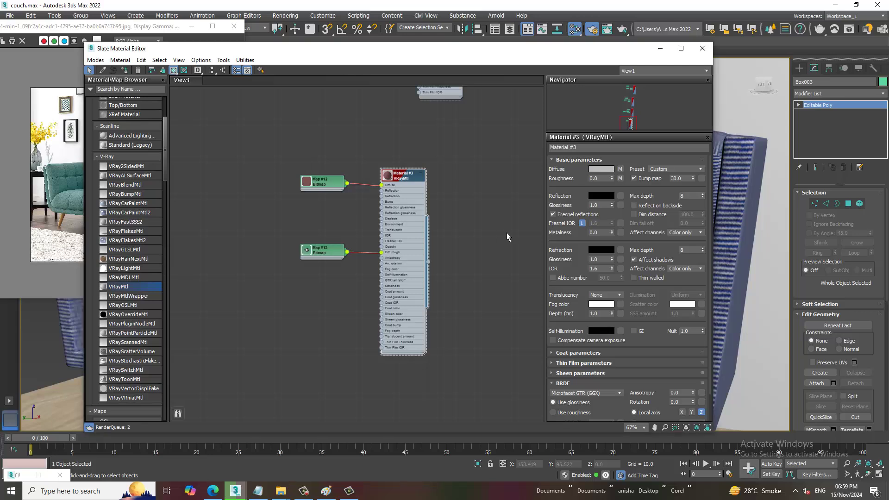
{"action": "double_click", "coordinate": [321, 251]}
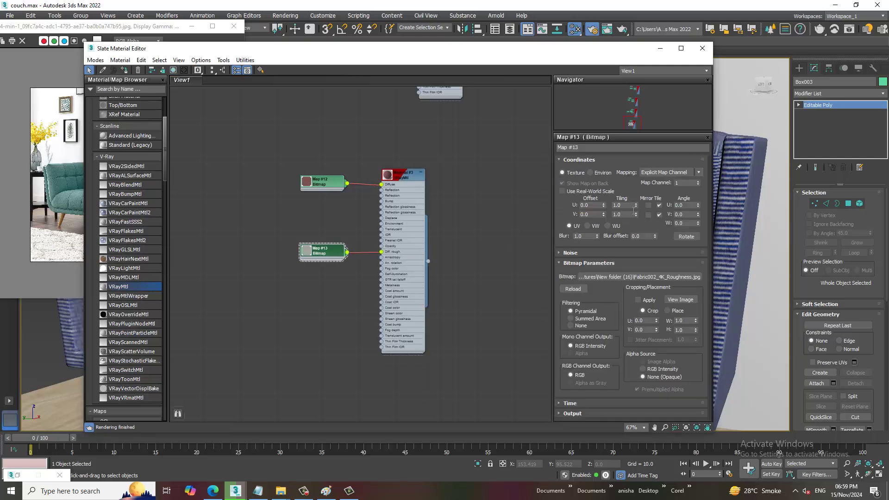
Tile the pillow's roughness map (Map #13) 3 by 3.
{"action": "double_click", "coordinate": [620, 205]}
{"action": "type", "text": "3"}
{"action": "key", "text": "Tab"}
{"action": "type", "text": "3"}
{"action": "key", "text": "Return"}
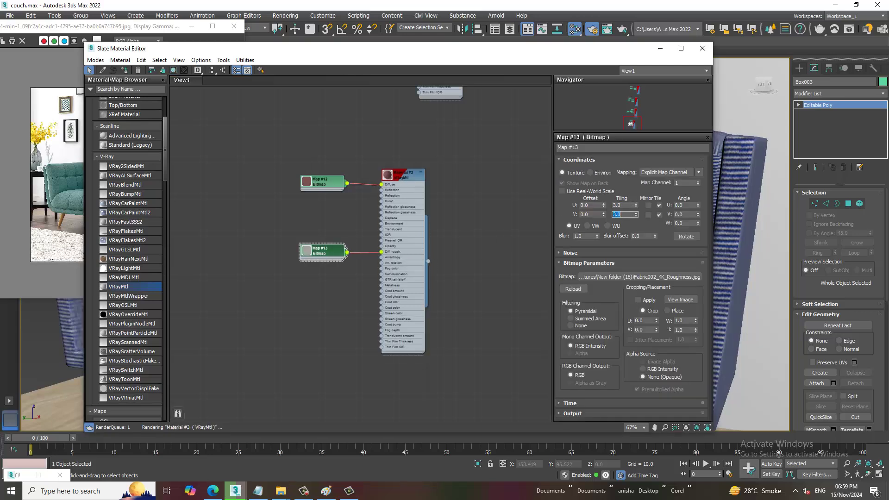
Add a VRayBump2Normal node and connect it to Material #3's Bump input.
{"action": "scroll", "coordinate": [118, 278], "scroll_direction": "down", "scroll_amount": 3}
{"action": "scroll", "coordinate": [121, 278], "scroll_direction": "down", "scroll_amount": 5}
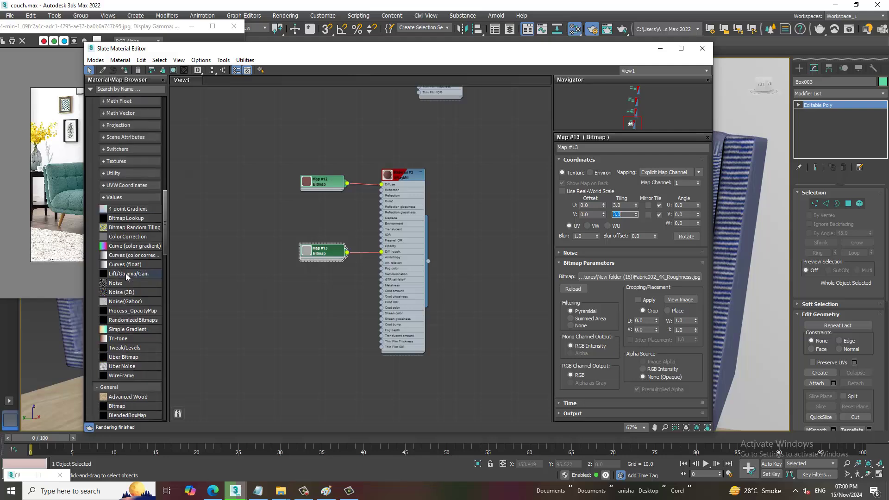
{"action": "scroll", "coordinate": [122, 278], "scroll_direction": "down", "scroll_amount": 3}
{"action": "scroll", "coordinate": [125, 277], "scroll_direction": "down", "scroll_amount": 3}
{"action": "scroll", "coordinate": [125, 277], "scroll_direction": "down", "scroll_amount": 5}
{"action": "scroll", "coordinate": [125, 274], "scroll_direction": "down", "scroll_amount": 5}
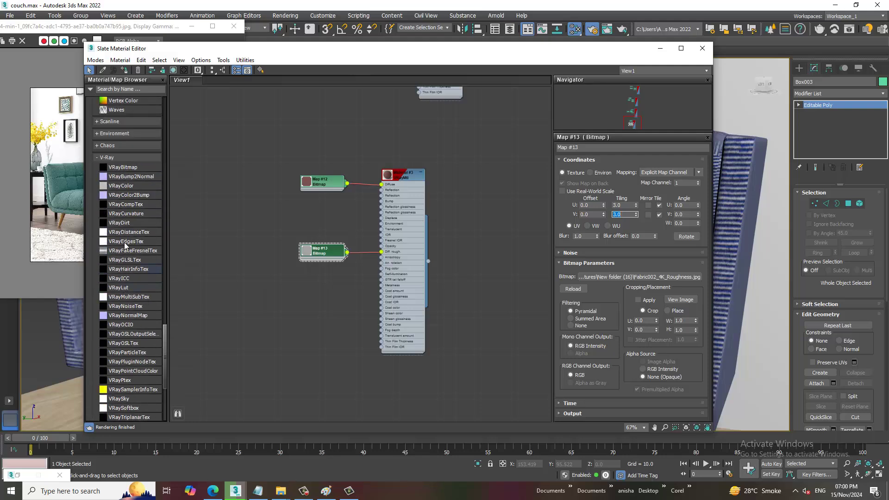
{"action": "left_click_drag", "start_coordinate": [135, 177], "coordinate": [330, 218]}
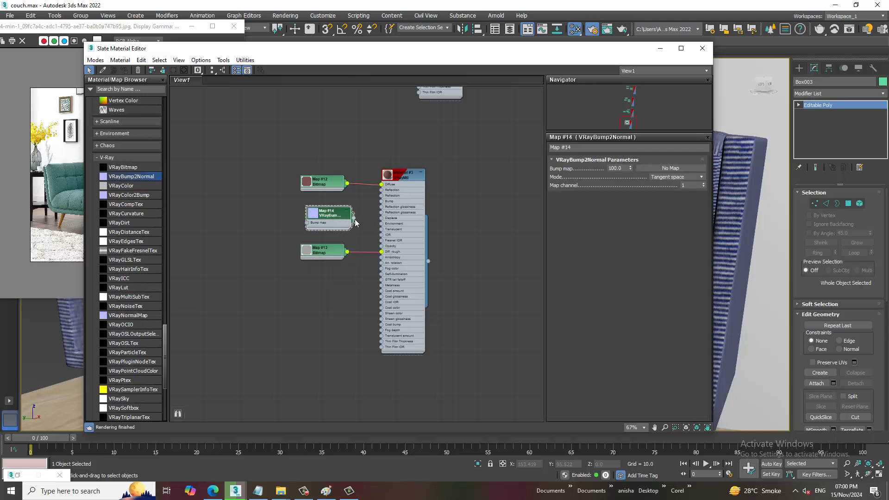
{"action": "left_click_drag", "start_coordinate": [354, 218], "coordinate": [381, 201]}
Load Fabric002_4K_NormalGL into the bump converter and tile it 3 by 3.
{"action": "left_click", "coordinate": [670, 168]}
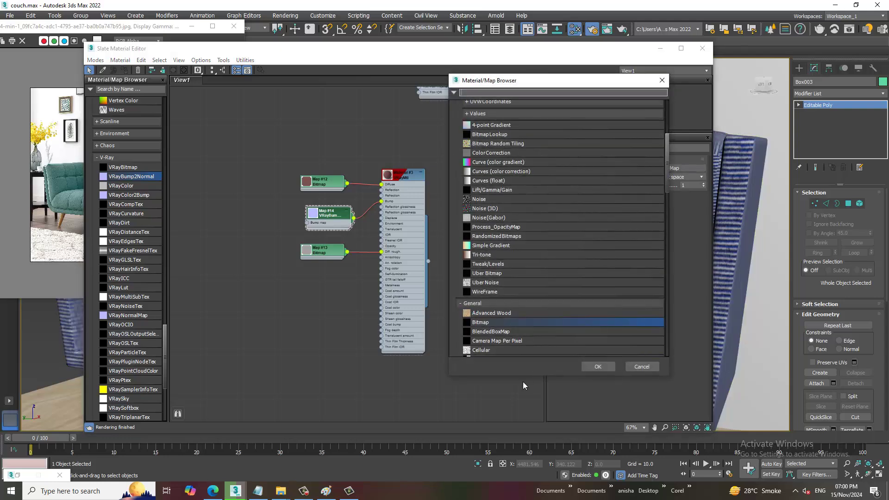
{"action": "key", "text": "Escape"}
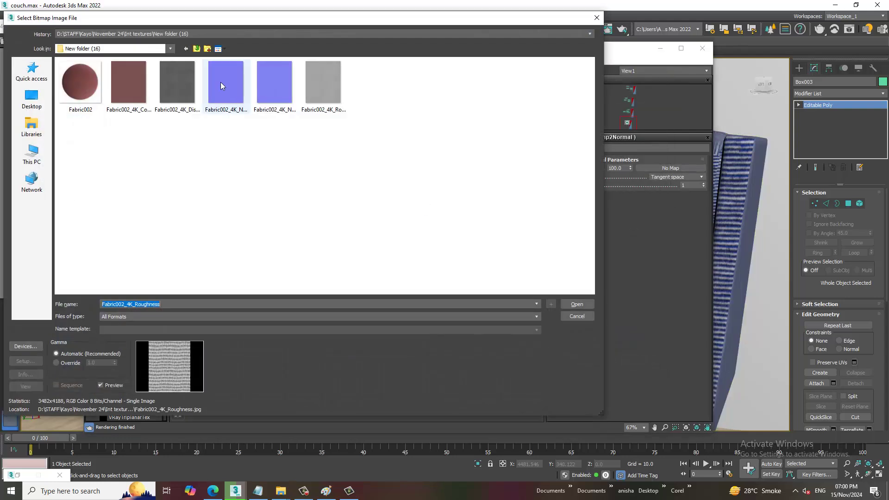
{"action": "left_click", "coordinate": [264, 79]}
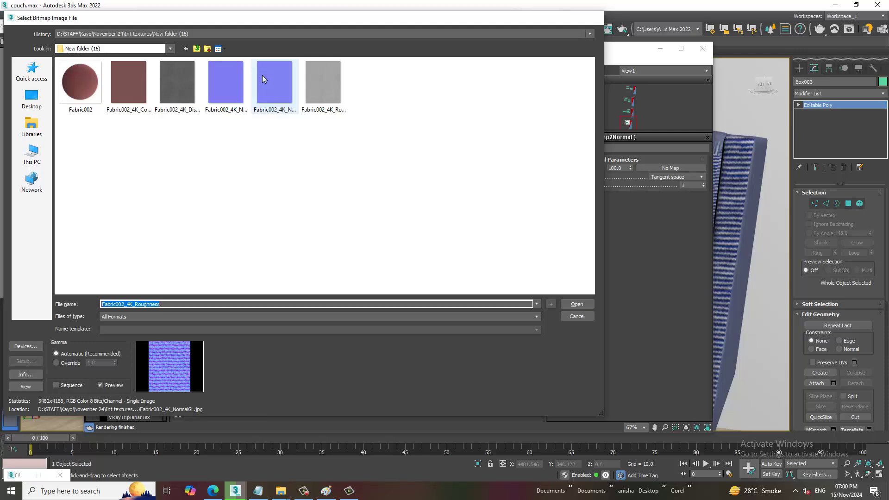
{"action": "double_click", "coordinate": [263, 79]}
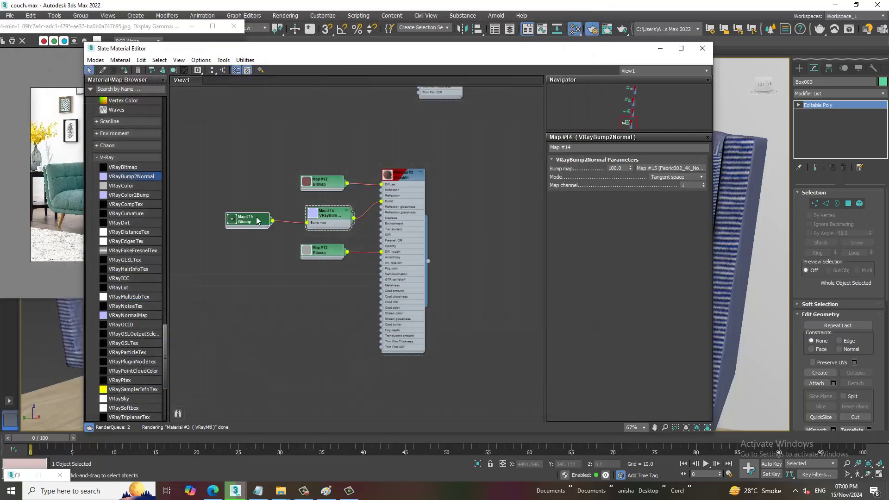
{"action": "double_click", "coordinate": [258, 220]}
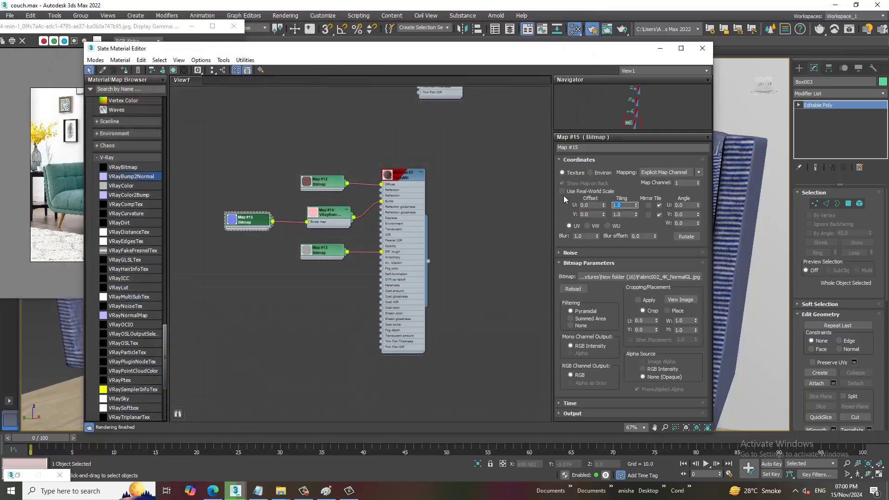
{"action": "type", "text": "3"}
{"action": "key", "text": "Tab"}
{"action": "type", "text": "3"}
{"action": "key", "text": "Return"}
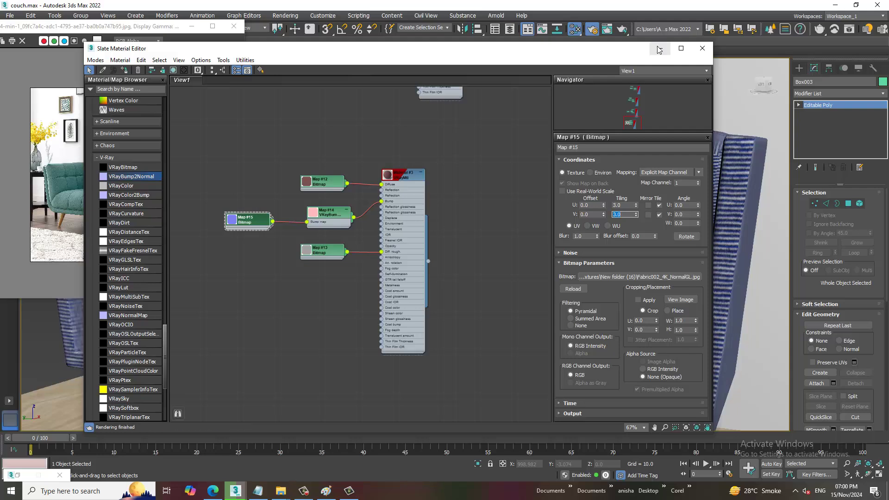
Minimize the Slate editor and orbit the view around the couch.
{"action": "left_click", "coordinate": [659, 49]}
{"action": "scroll", "coordinate": [529, 194], "scroll_direction": "down", "scroll_amount": 5}
{"action": "mouse_move", "coordinate": [530, 194]}
{"action": "middle_mouse_down", "text": "alt"}
{"action": "mouse_move", "coordinate": [556, 232]}
{"action": "mouse_move", "coordinate": [577, 308]}
{"action": "middle_mouse_up", "text": "alt"}
{"action": "scroll", "coordinate": [556, 231], "scroll_direction": "up", "scroll_amount": 4}
Select the wall box and add a new VRayMtl in the Slate editor.
{"action": "left_click", "coordinate": [659, 147]}
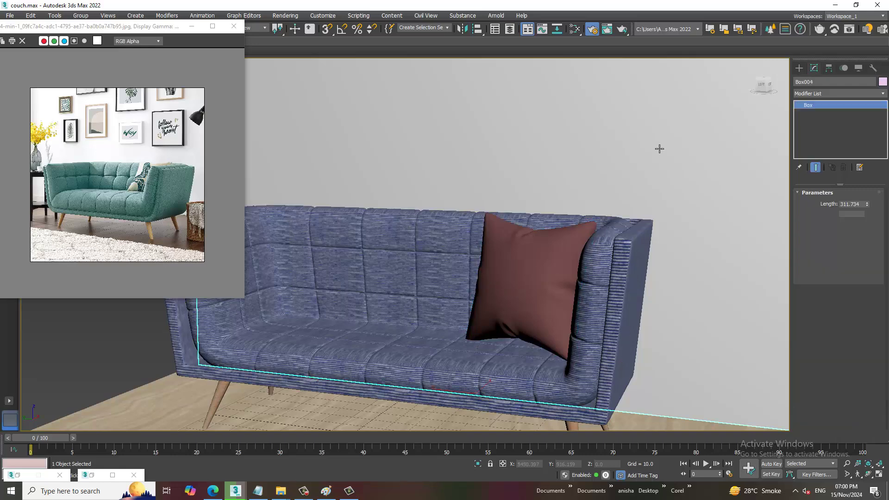
{"action": "key", "text": "m"}
{"action": "middle_click_drag", "start_coordinate": [330, 334], "coordinate": [339, 222]}
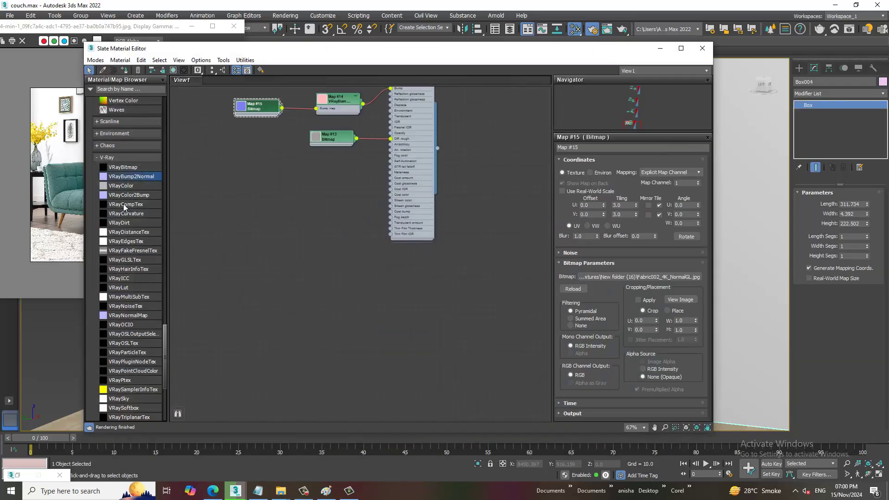
{"action": "scroll", "coordinate": [130, 195], "scroll_direction": "up", "scroll_amount": 5}
{"action": "scroll", "coordinate": [130, 194], "scroll_direction": "up", "scroll_amount": 5}
{"action": "scroll", "coordinate": [130, 195], "scroll_direction": "up", "scroll_amount": 5}
{"action": "scroll", "coordinate": [130, 194], "scroll_direction": "up", "scroll_amount": 5}
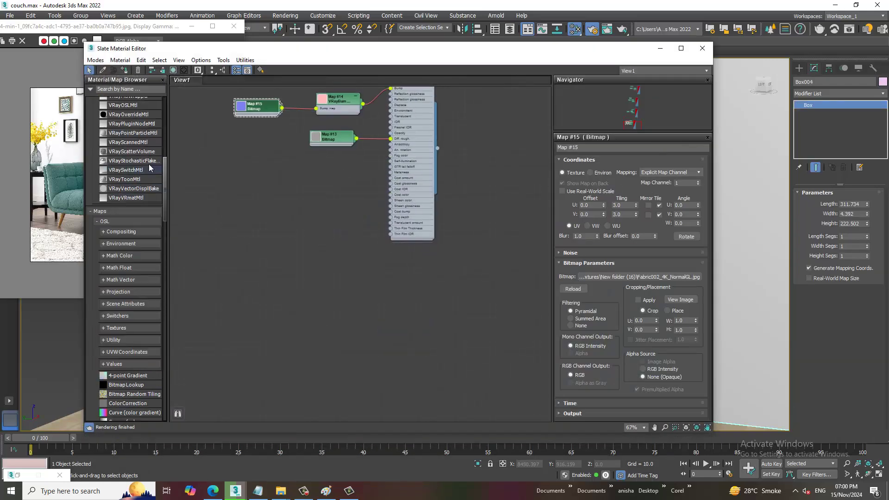
{"action": "scroll", "coordinate": [122, 188], "scroll_direction": "up", "scroll_amount": 5}
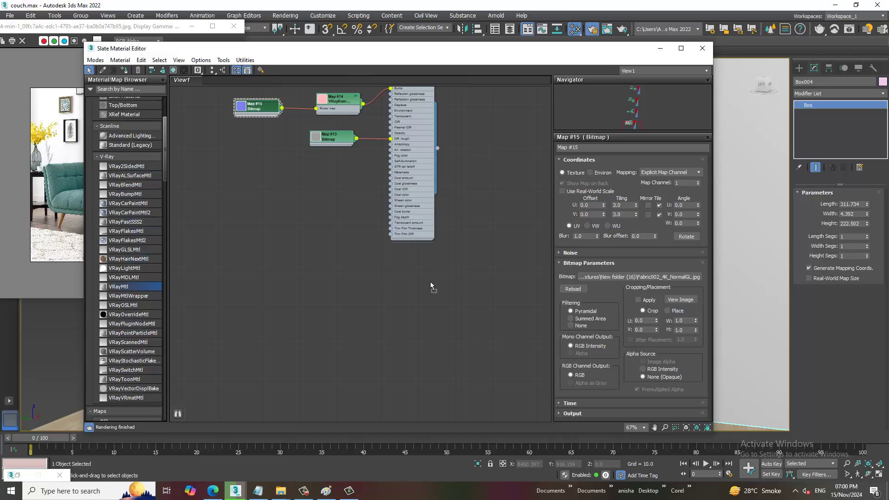
{"action": "left_click_drag", "start_coordinate": [431, 283], "coordinate": [430, 283]}
Set Material #4's diffuse colour to pale bluish-white 232,238,247.
{"action": "left_click", "coordinate": [602, 169]}
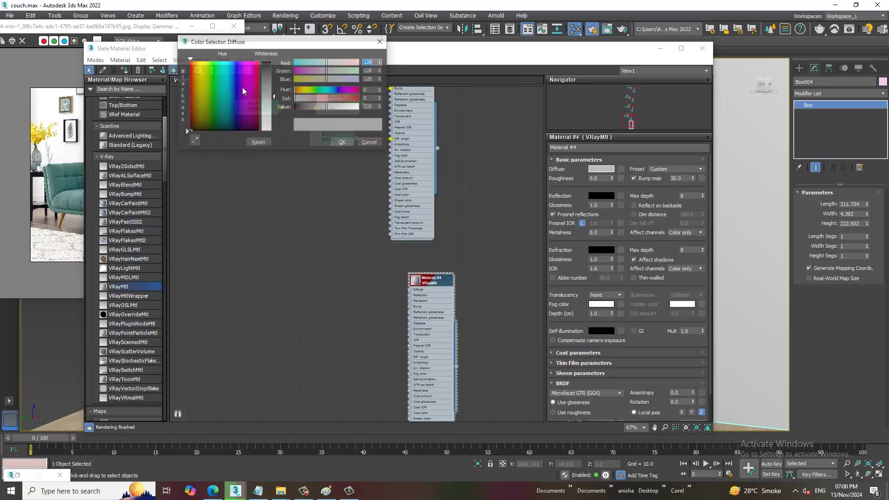
{"action": "mouse_move", "coordinate": [243, 92]}
{"action": "left_mouse_down"}
{"action": "mouse_move", "coordinate": [223, 87]}
{"action": "mouse_move", "coordinate": [231, 87]}
{"action": "left_mouse_up"}
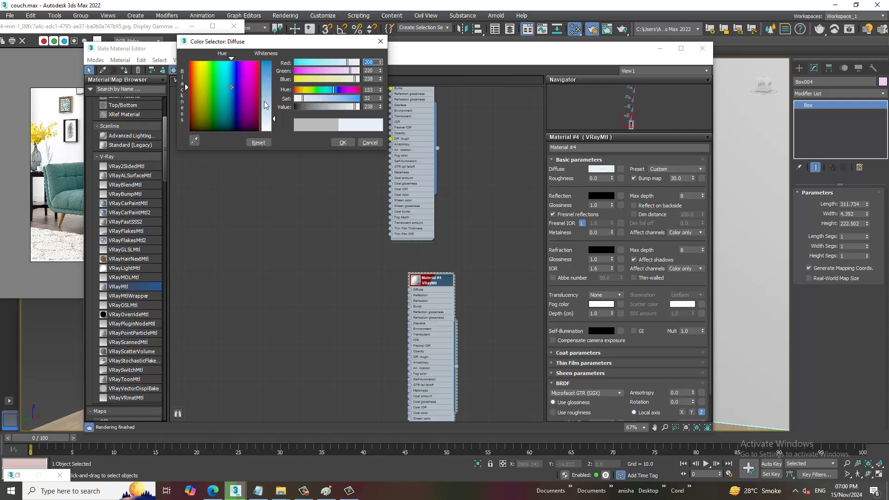
{"action": "left_click", "coordinate": [343, 142]}
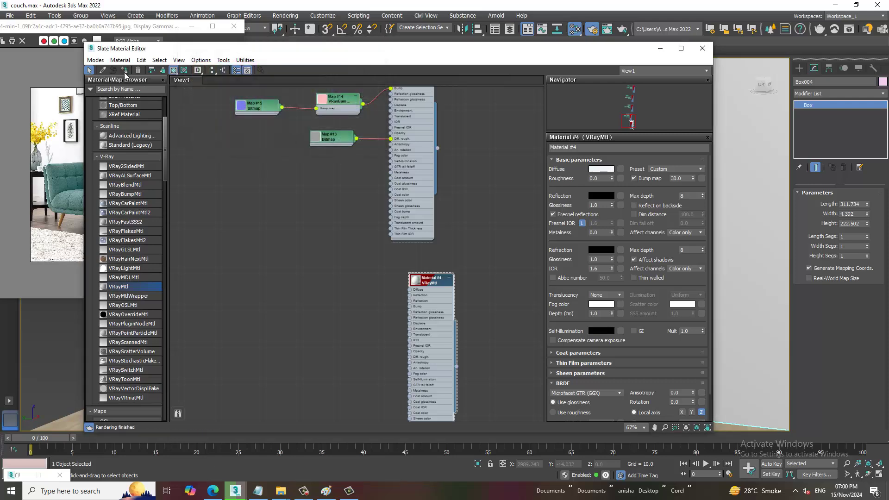
Minimize the editor, orbit toward the floor and select the floor plane.
{"action": "left_click", "coordinate": [661, 48]}
{"action": "mouse_move", "coordinate": [608, 279]}
{"action": "middle_mouse_down", "text": "alt"}
{"action": "mouse_move", "coordinate": [393, 383]}
{"action": "mouse_move", "coordinate": [519, 341]}
{"action": "mouse_move", "coordinate": [481, 349]}
{"action": "middle_mouse_up", "text": "alt"}
{"action": "left_click", "coordinate": [596, 411]}
Replace Material #2's diffuse bitmap with Wood027_4K-JPG_Color.
{"action": "key", "text": "m"}
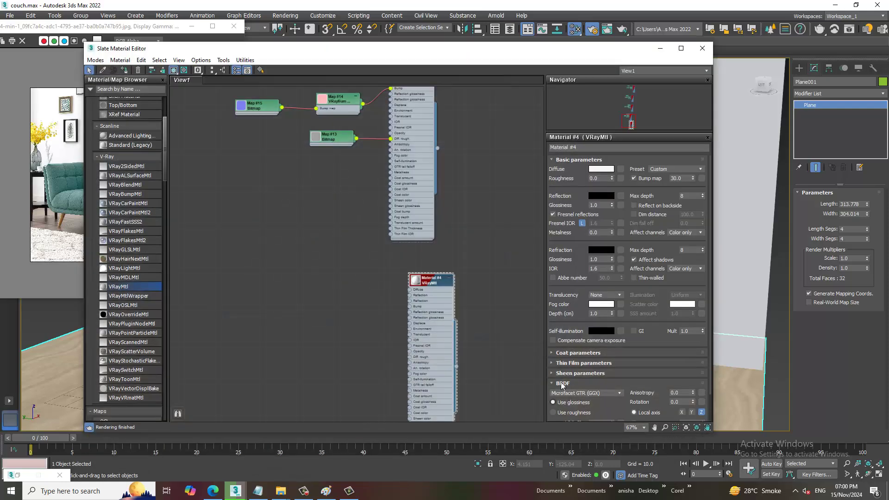
{"action": "mouse_move", "coordinate": [417, 464]}
{"action": "middle_mouse_down"}
{"action": "mouse_move", "coordinate": [424, 222]}
{"action": "mouse_move", "coordinate": [478, 184]}
{"action": "middle_mouse_up"}
{"action": "double_click", "coordinate": [461, 199]}
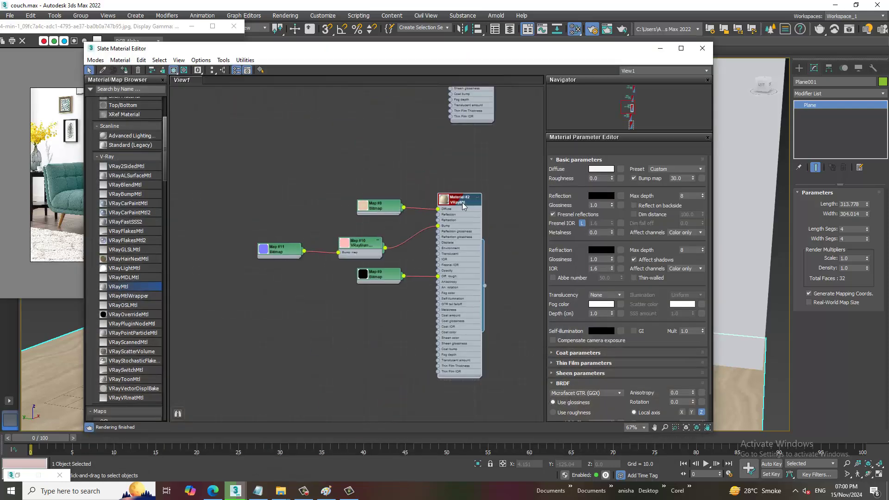
{"action": "left_click", "coordinate": [620, 169]}
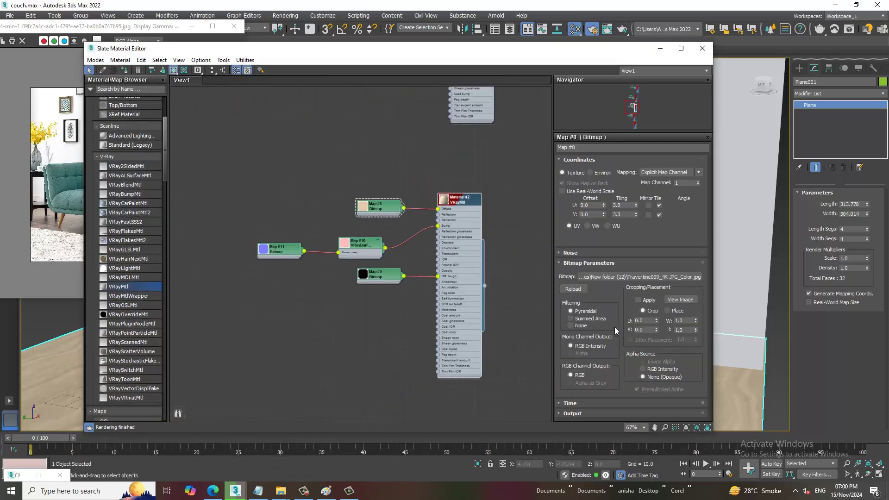
{"action": "left_click", "coordinate": [631, 277]}
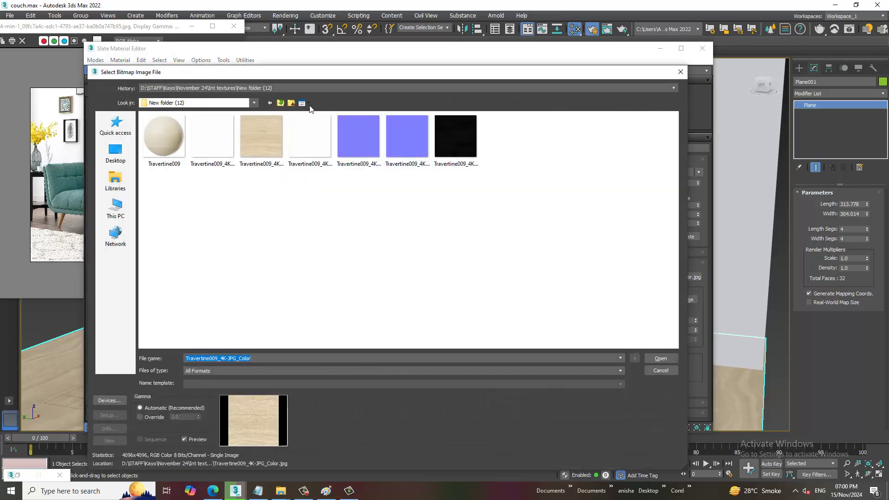
{"action": "left_click", "coordinate": [280, 103]}
{"action": "double_click", "coordinate": [168, 158]}
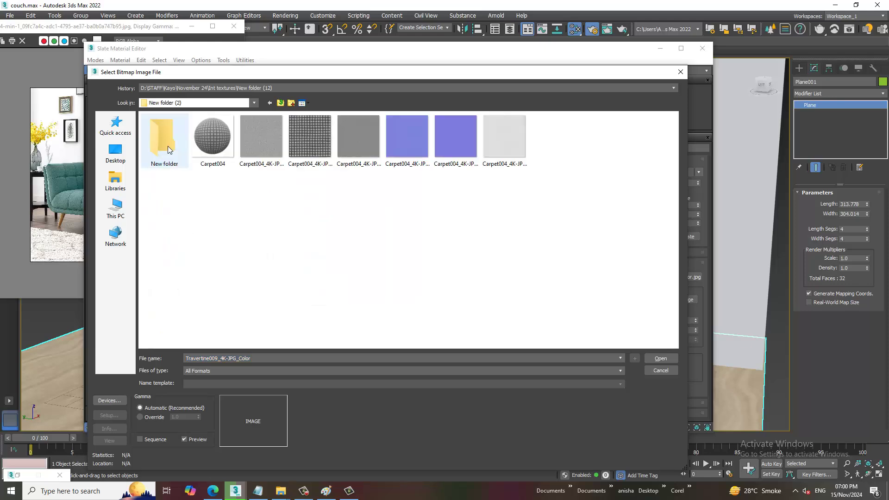
{"action": "left_click", "coordinate": [280, 103]}
{"action": "double_click", "coordinate": [207, 130]}
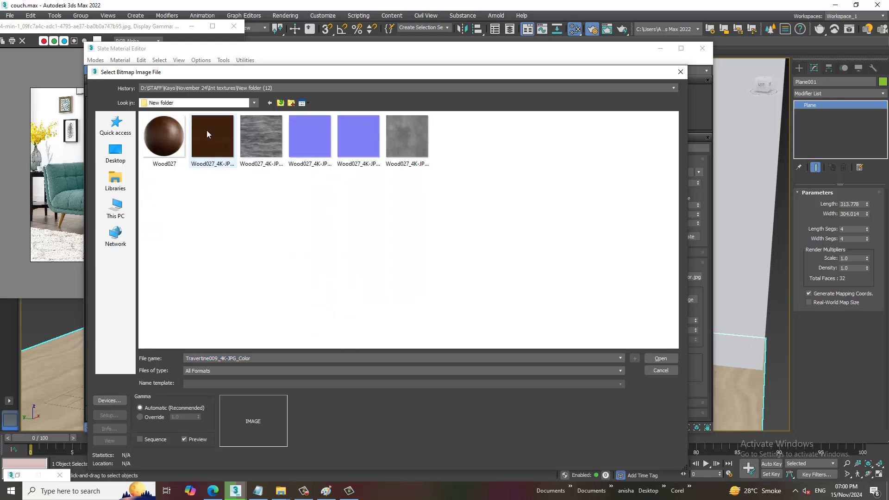
{"action": "left_click", "coordinate": [210, 143]}
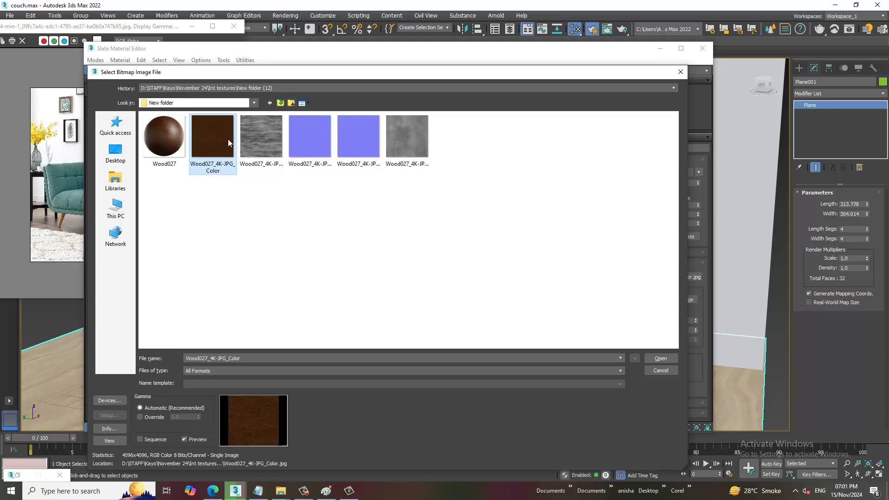
{"action": "double_click", "coordinate": [228, 139]}
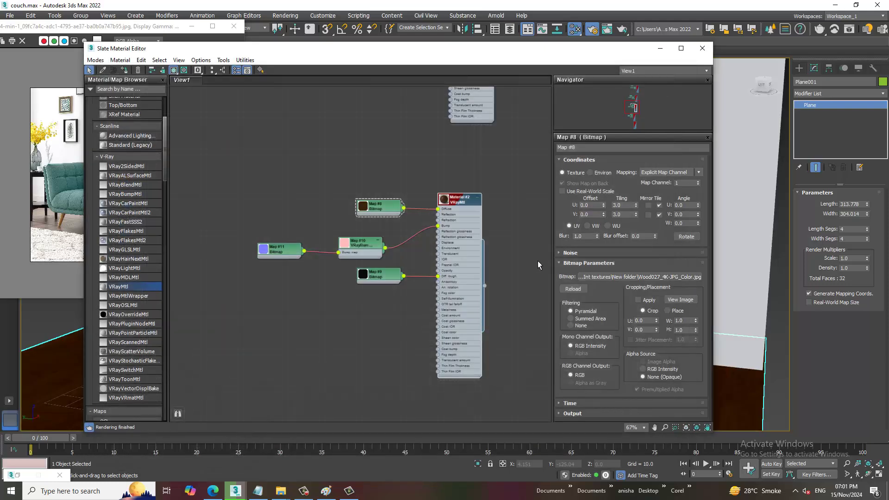
Replace Material #2's roughness bitmap with the Wood027 roughness image.
{"action": "double_click", "coordinate": [460, 203]}
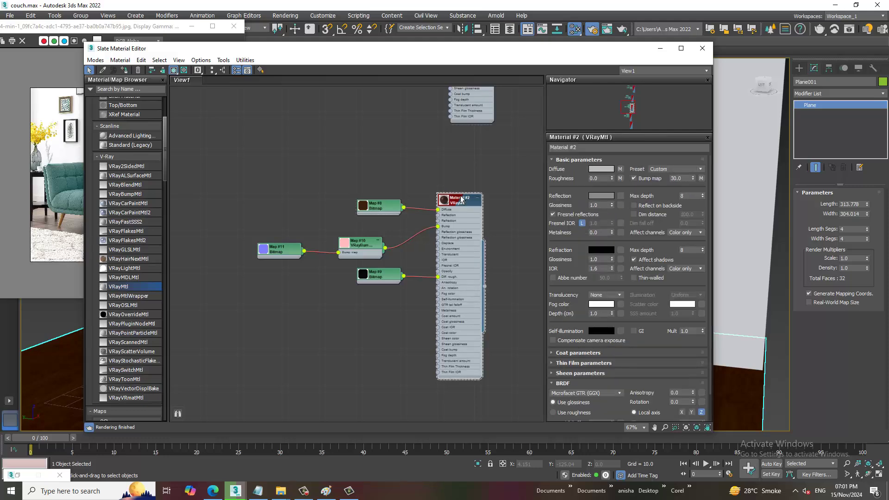
{"action": "left_click", "coordinate": [621, 179]}
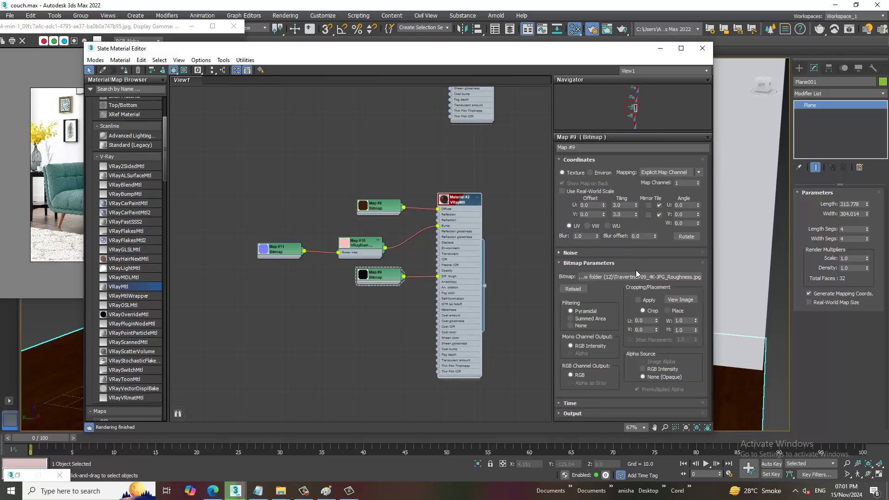
{"action": "left_click", "coordinate": [639, 277]}
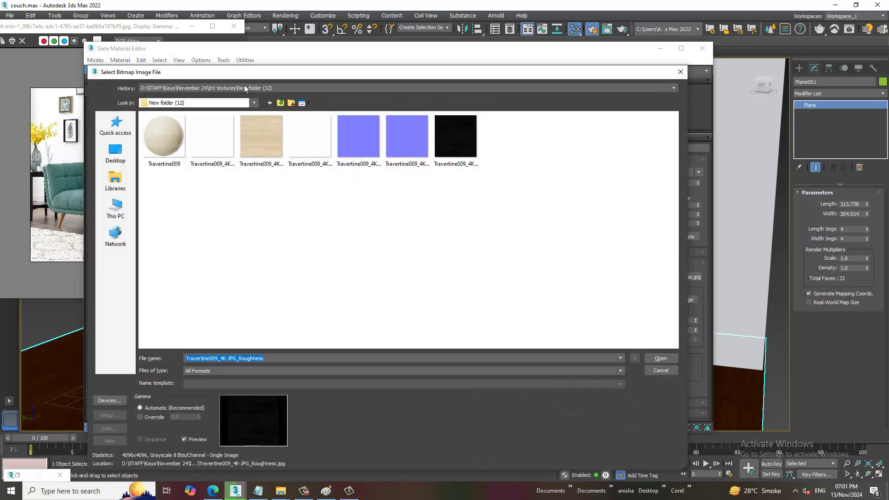
{"action": "left_click", "coordinate": [282, 103]}
{"action": "double_click", "coordinate": [228, 137]}
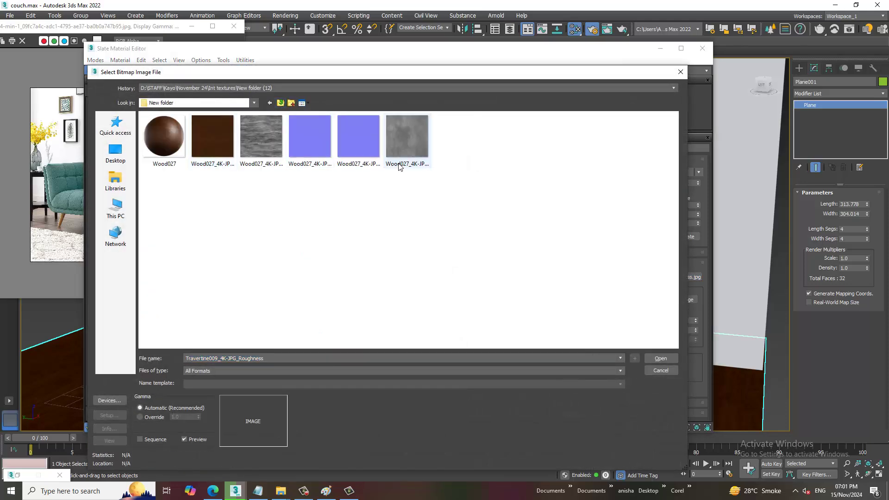
{"action": "double_click", "coordinate": [405, 145]}
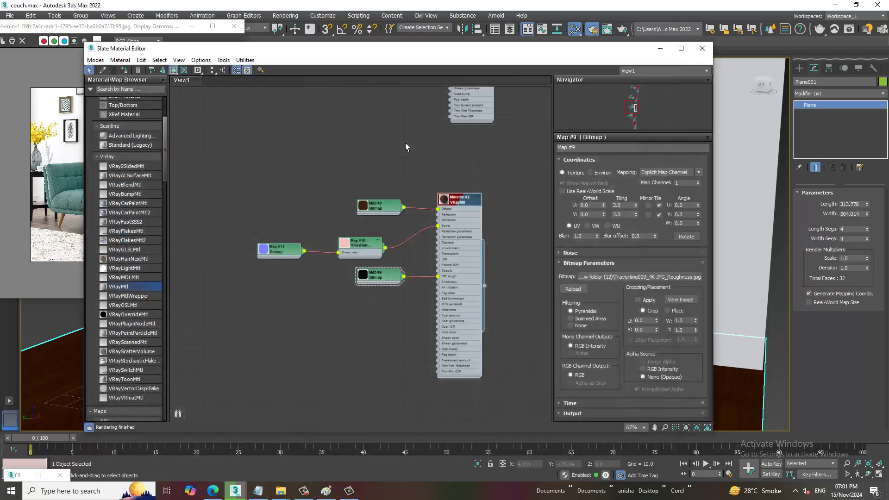
Replace the floor's normal map bitmap with Wood027 NormalGL.
{"action": "double_click", "coordinate": [285, 249]}
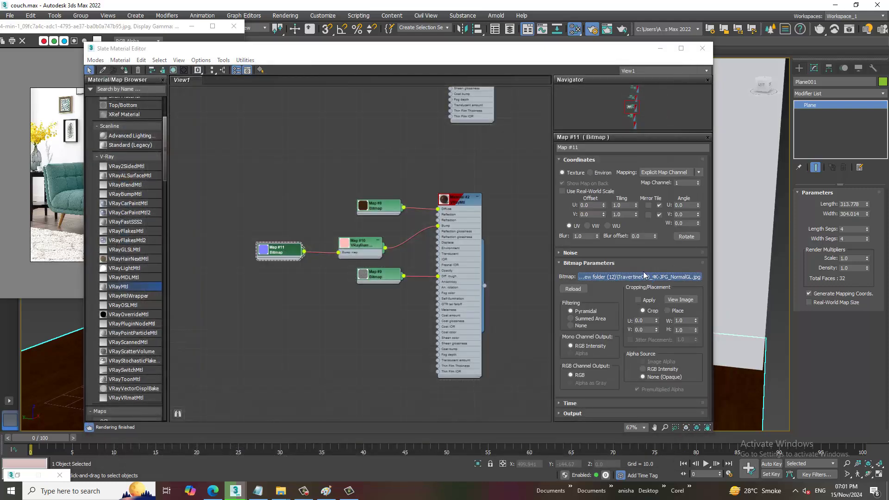
{"action": "left_click", "coordinate": [645, 276]}
{"action": "left_click", "coordinate": [281, 103]}
{"action": "double_click", "coordinate": [211, 131]}
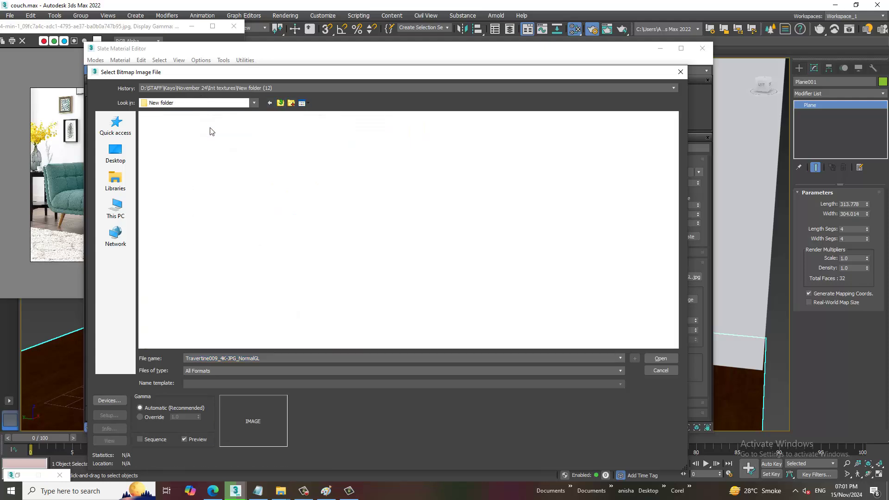
{"action": "left_click", "coordinate": [354, 147]}
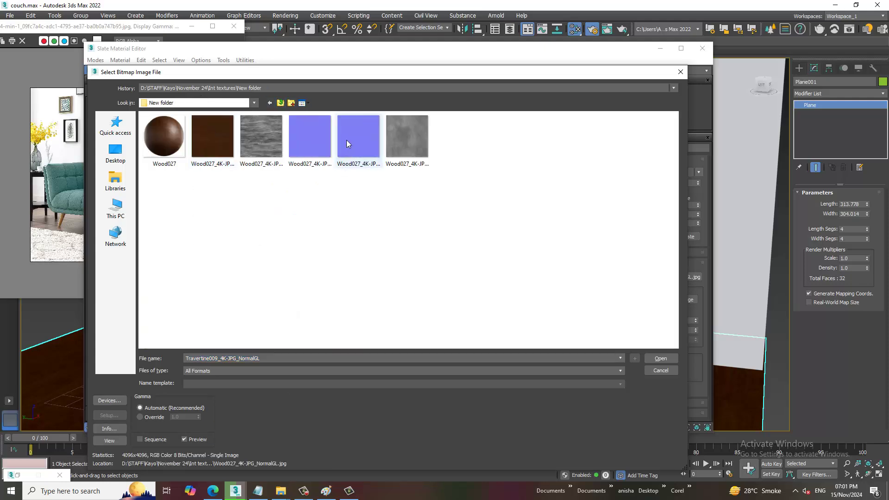
{"action": "double_click", "coordinate": [346, 140]}
Inspect the wood floor, set Material #2's reflection colour to grey 82, and close the editor.
{"action": "left_click", "coordinate": [703, 48]}
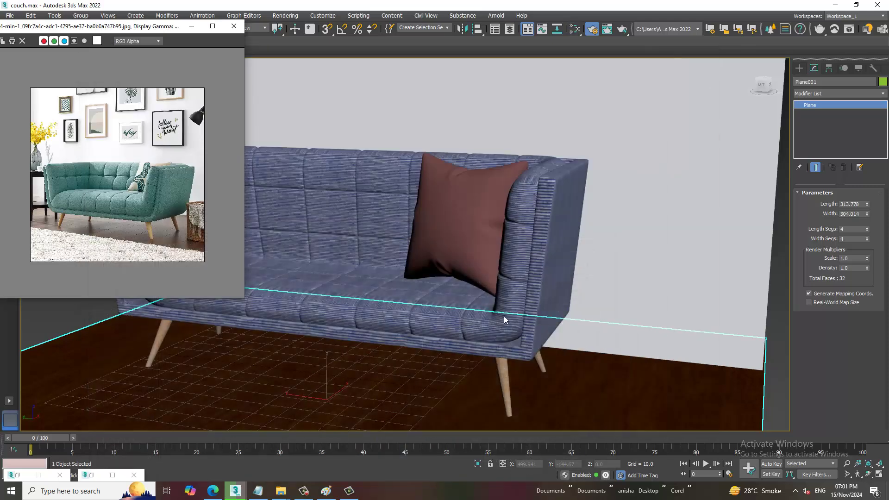
{"action": "scroll", "coordinate": [539, 331], "scroll_direction": "up", "scroll_amount": 4}
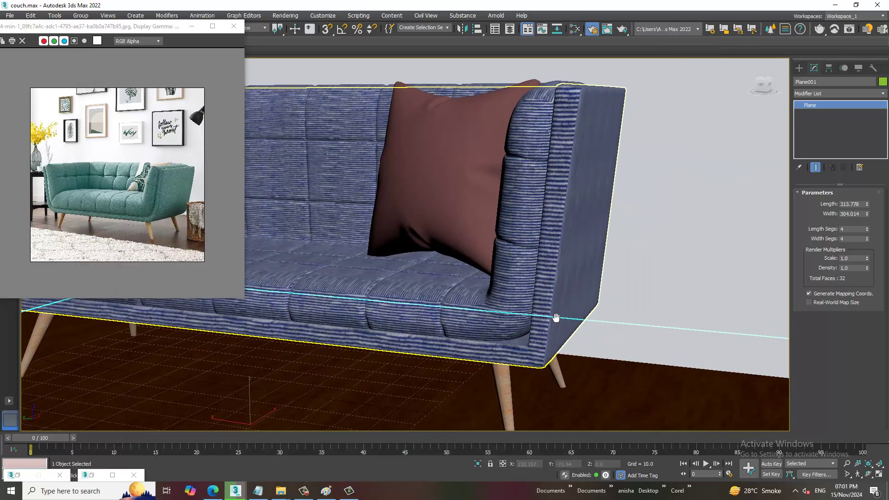
{"action": "key", "text": "m"}
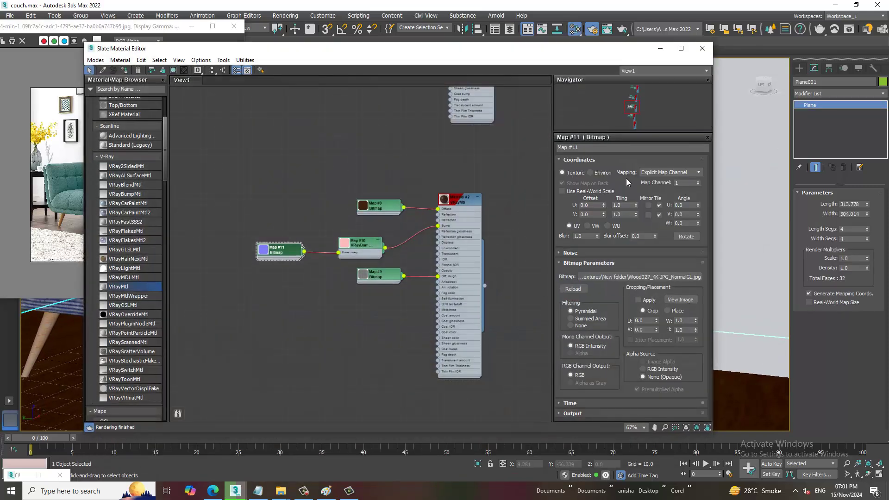
{"action": "double_click", "coordinate": [461, 197]}
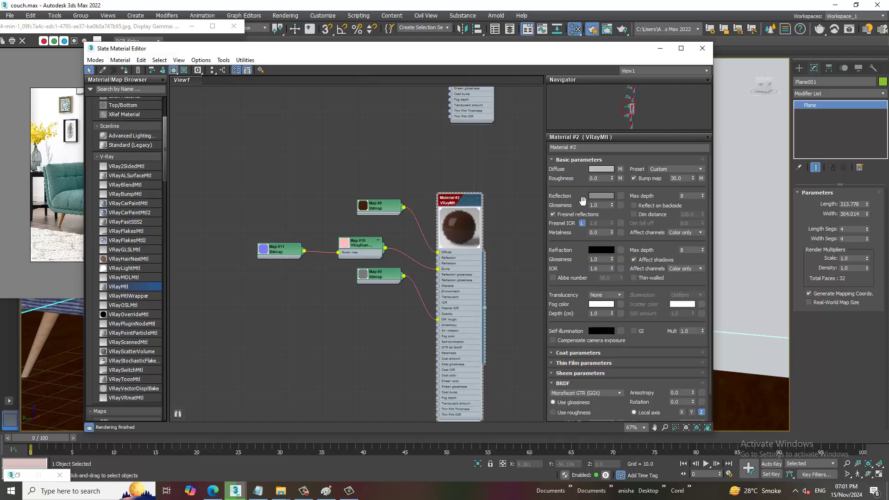
{"action": "left_click", "coordinate": [601, 196]}
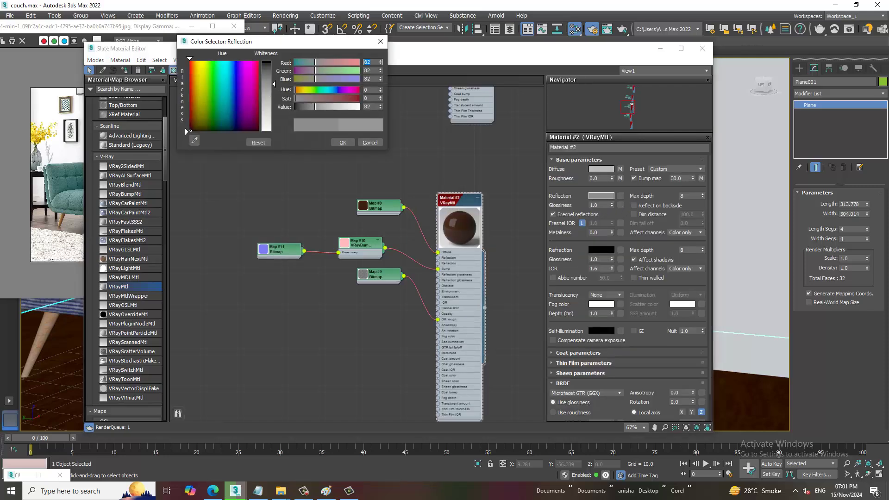
{"action": "left_click", "coordinate": [343, 142]}
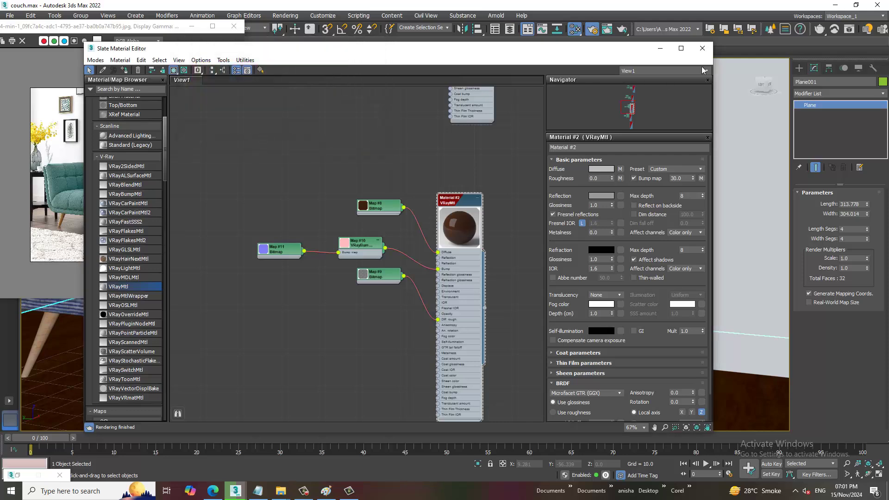
{"action": "left_click", "coordinate": [703, 48]}
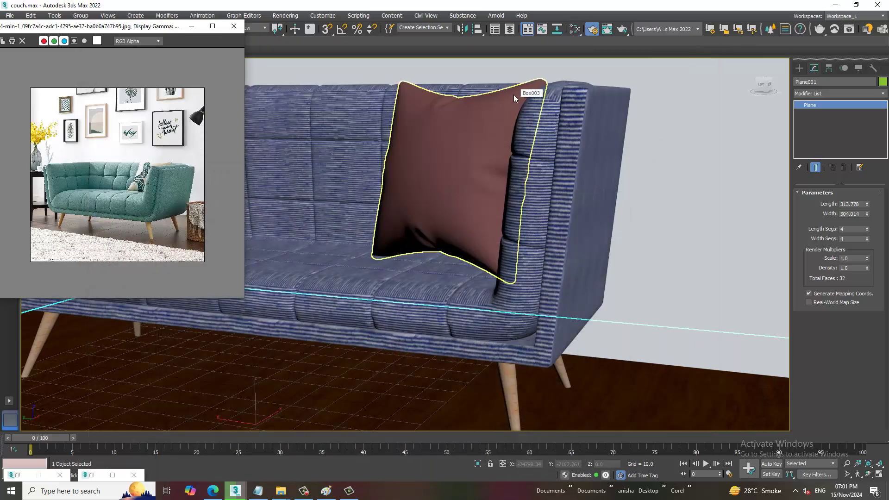
In V-Ray render settings, set the image sampler to Bucket, filter Catmull-Rom, and enable GI environment.
{"action": "left_click", "coordinate": [284, 16]}
{"action": "left_click", "coordinate": [312, 63]}
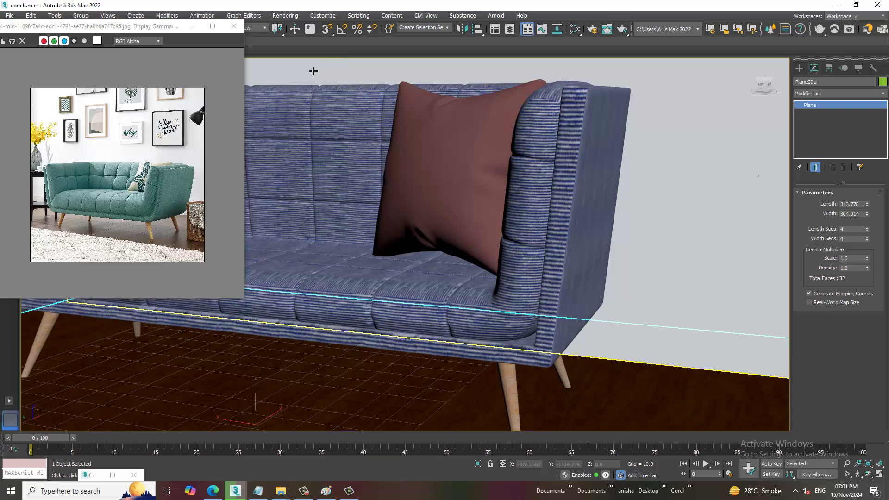
{"action": "left_click", "coordinate": [280, 16]}
{"action": "left_click", "coordinate": [311, 63]}
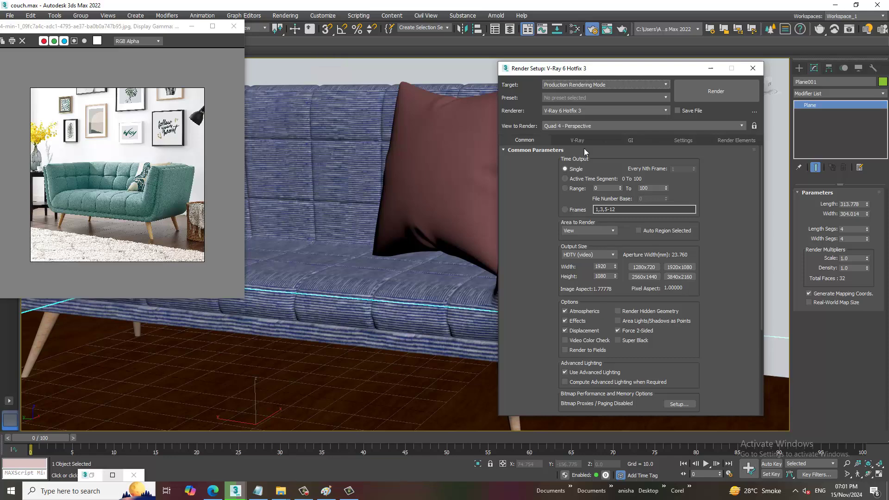
{"action": "left_click", "coordinate": [577, 140]}
{"action": "left_click", "coordinate": [609, 214]}
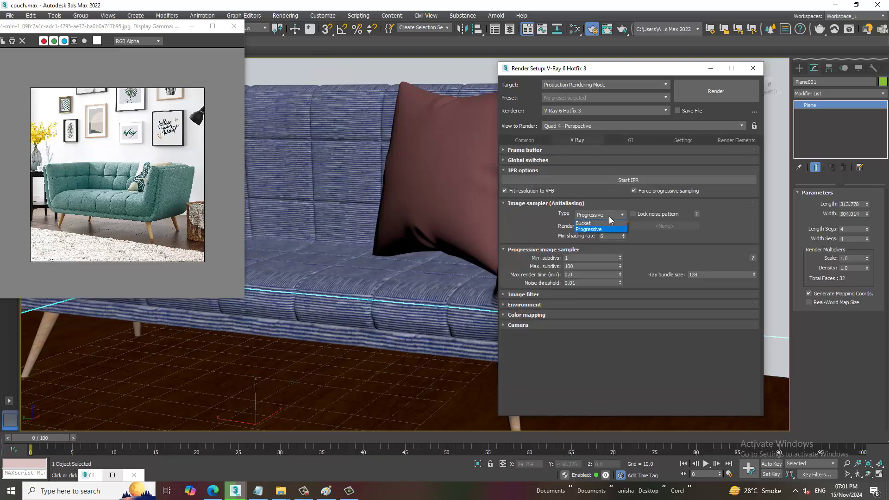
{"action": "left_click", "coordinate": [584, 224]}
{"action": "left_click", "coordinate": [543, 289]}
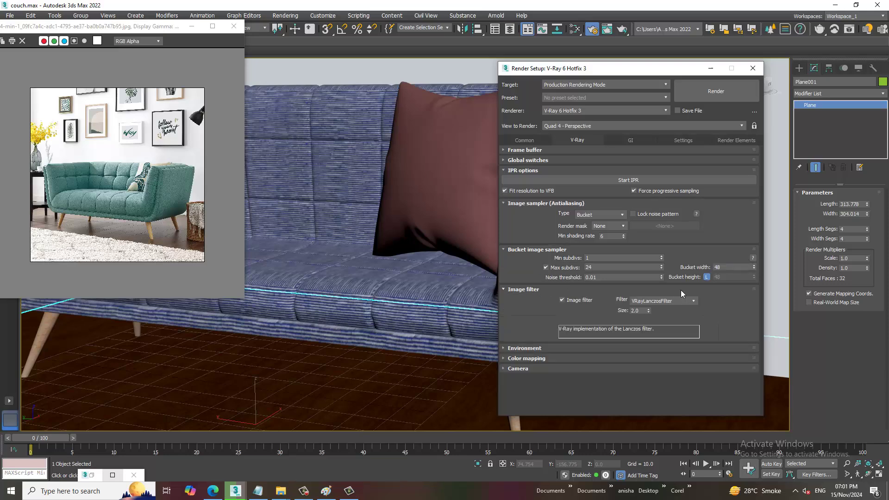
{"action": "left_click", "coordinate": [672, 301]}
{"action": "left_click", "coordinate": [653, 321]}
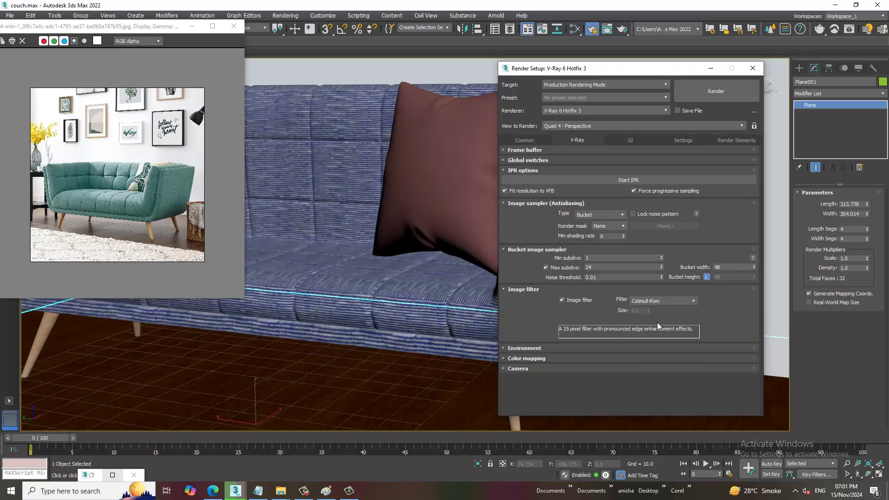
{"action": "left_click", "coordinate": [538, 353]}
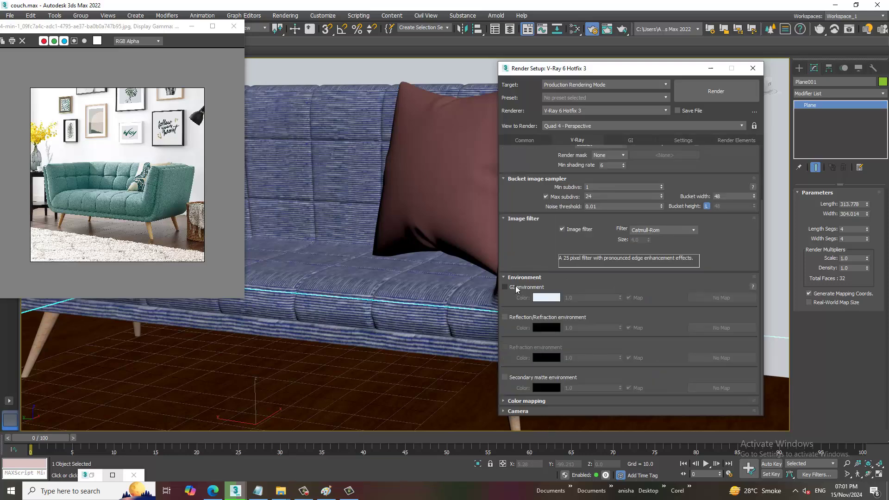
{"action": "left_click", "coordinate": [517, 289]}
Check the GI engine options and confirm Catmull-Rom as the image filter.
{"action": "left_click", "coordinate": [630, 140]}
{"action": "left_click", "coordinate": [634, 171]}
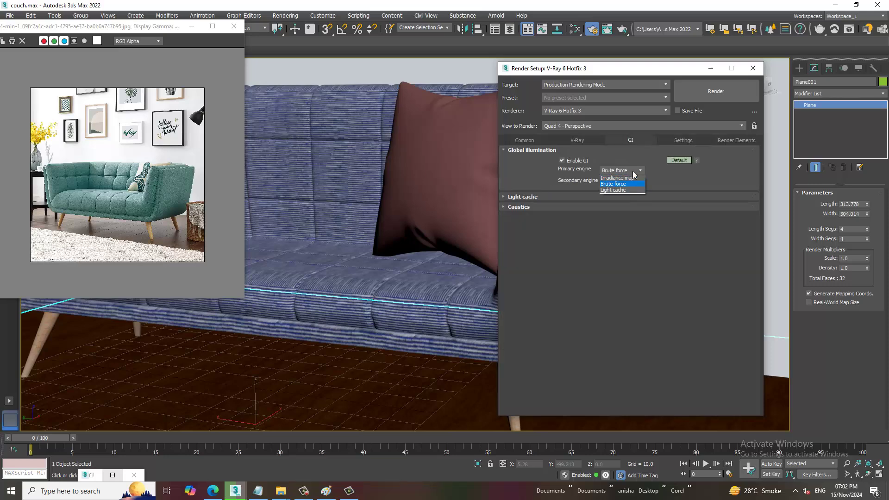
{"action": "left_click", "coordinate": [579, 140]}
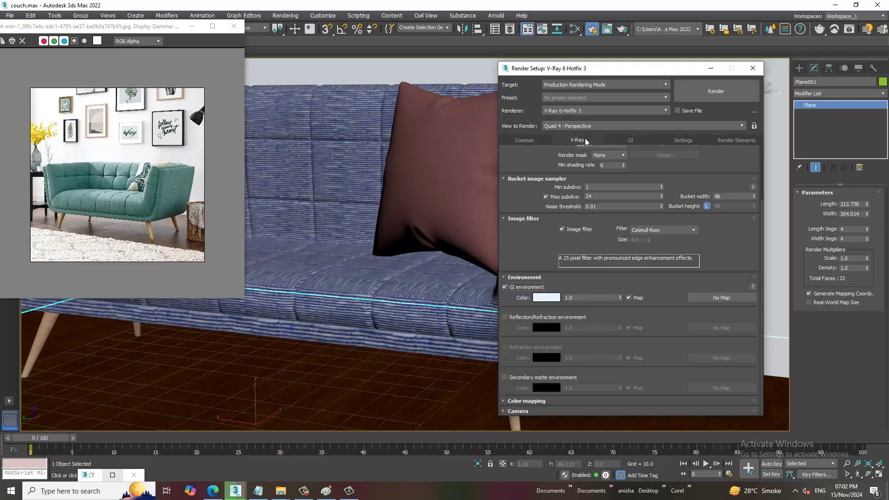
{"action": "scroll", "coordinate": [574, 216], "scroll_direction": "up", "scroll_amount": 3}
{"action": "scroll", "coordinate": [616, 260], "scroll_direction": "up", "scroll_amount": 2}
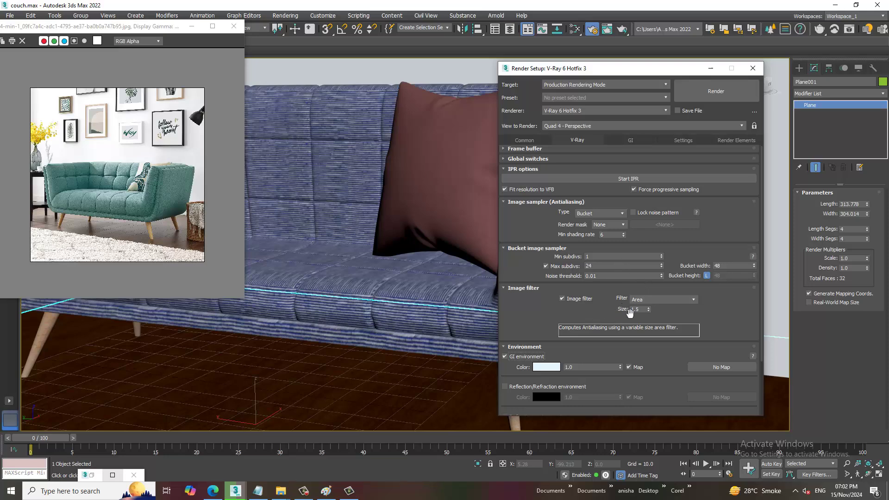
{"action": "left_click", "coordinate": [652, 299]}
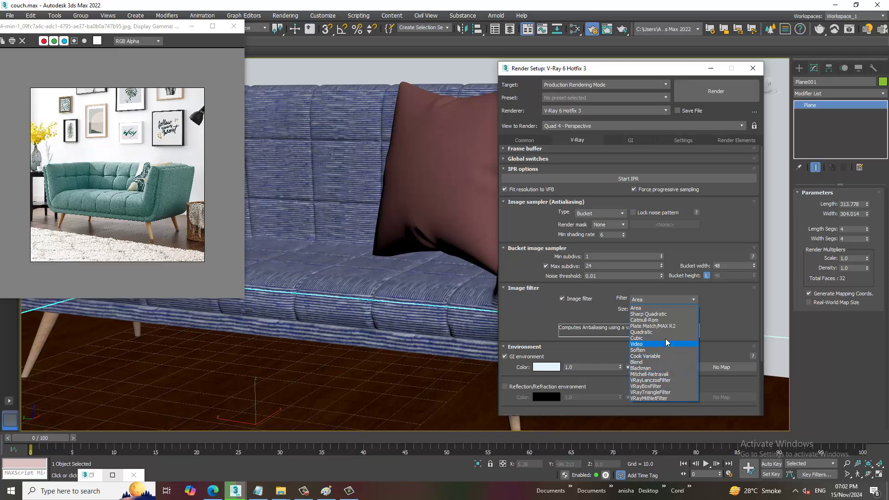
{"action": "left_click", "coordinate": [657, 321]}
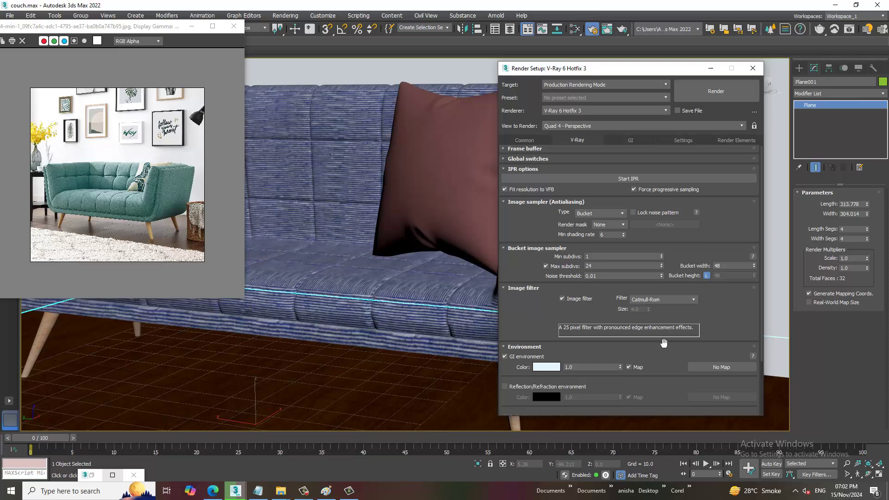
Set the V-Ray colour mapping type to Exponential.
{"action": "scroll", "coordinate": [731, 287], "scroll_direction": "down", "scroll_amount": 2}
{"action": "scroll", "coordinate": [734, 291], "scroll_direction": "down", "scroll_amount": 2}
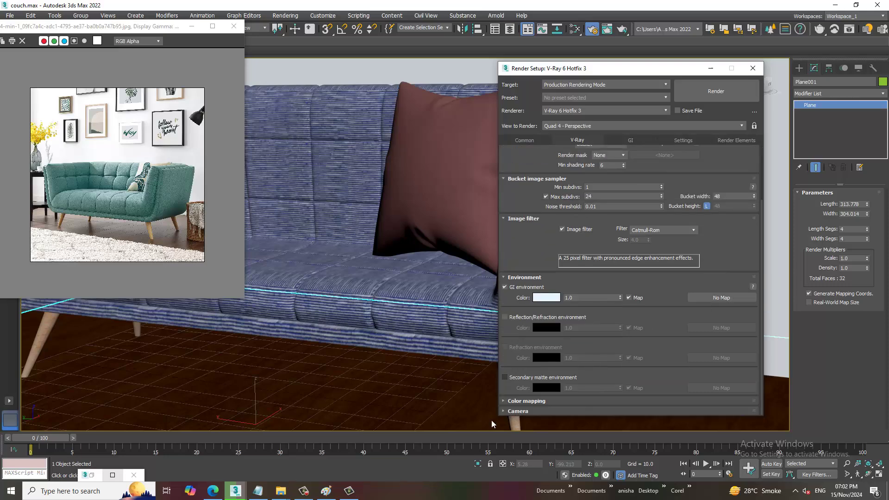
{"action": "left_click", "coordinate": [535, 401]}
{"action": "left_click", "coordinate": [587, 382]}
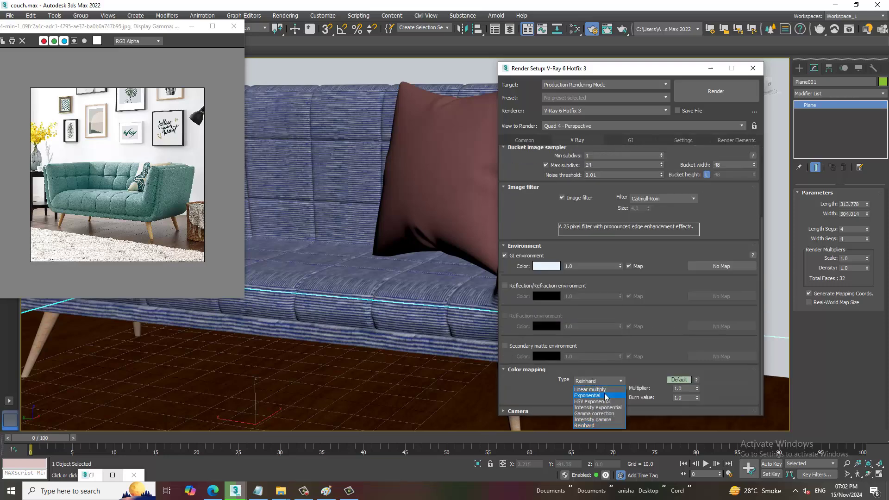
{"action": "left_click", "coordinate": [608, 397]}
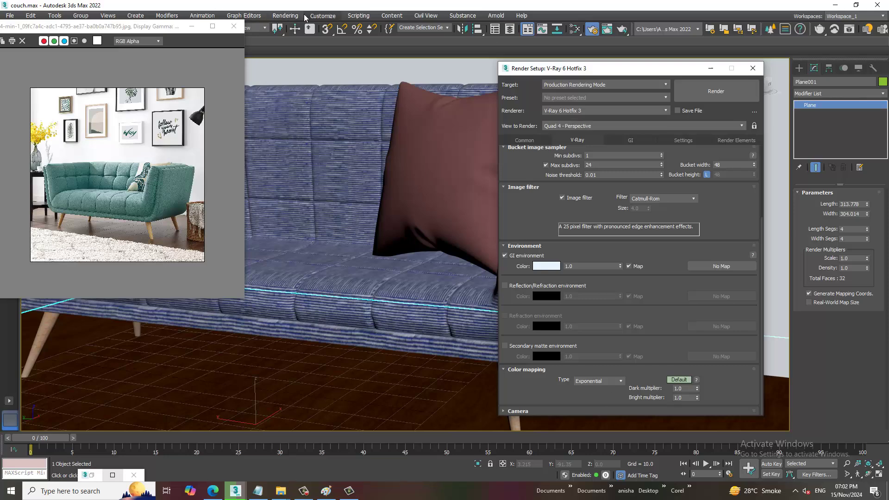
Assign a VRaySky map as the environment background in Environment and Effects.
{"action": "left_click", "coordinate": [285, 16]}
{"action": "left_click", "coordinate": [330, 139]}
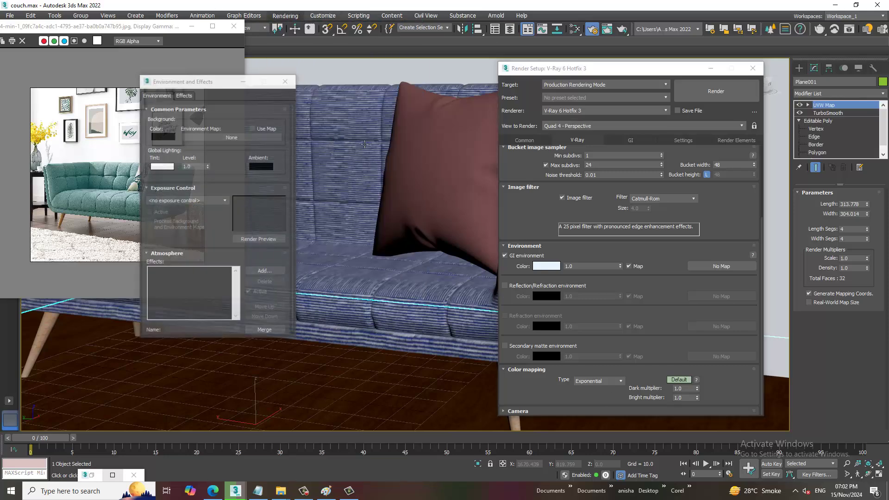
{"action": "left_click", "coordinate": [232, 137]}
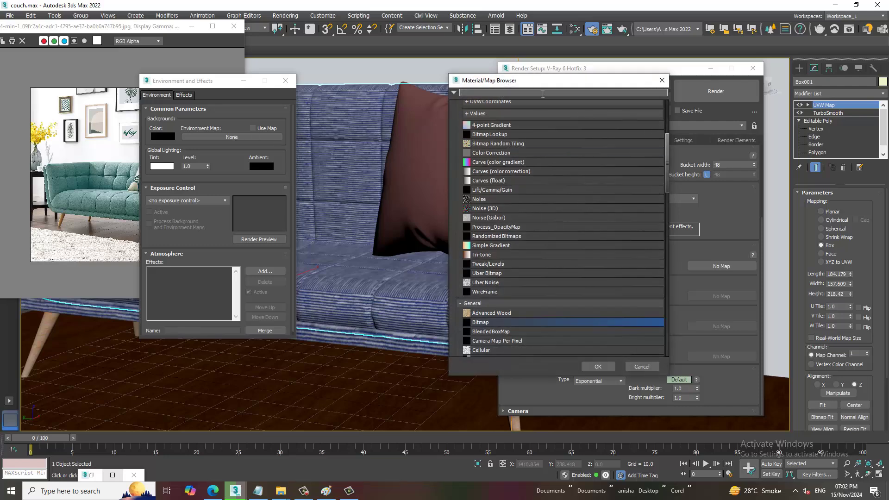
{"action": "type", "text": "vrayS"}
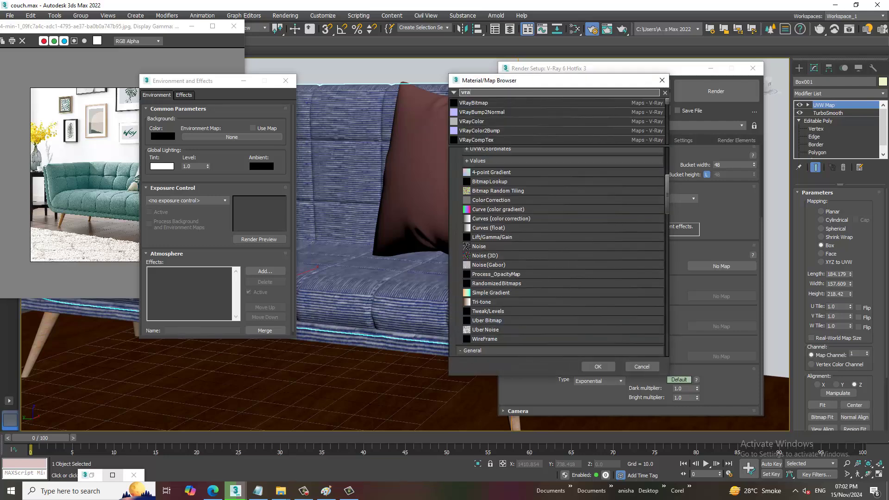
{"action": "type", "text": "ky"}
{"action": "key", "text": "Return"}
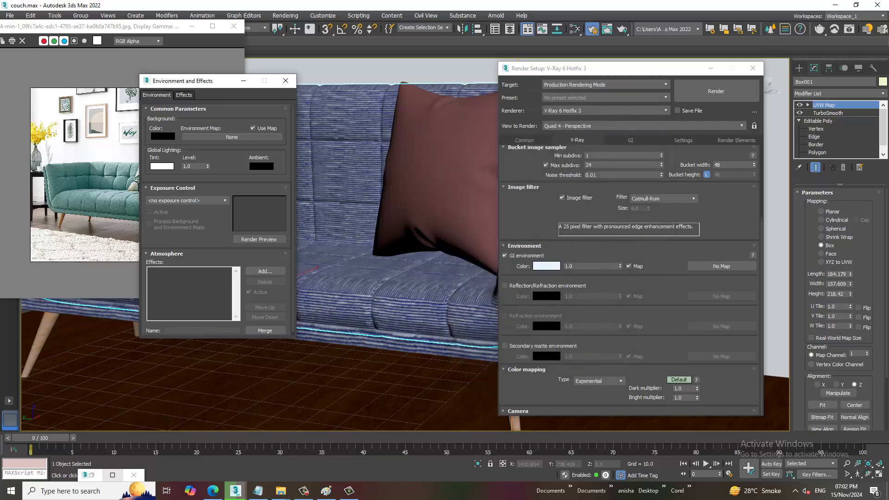
{"action": "left_click", "coordinate": [286, 81]}
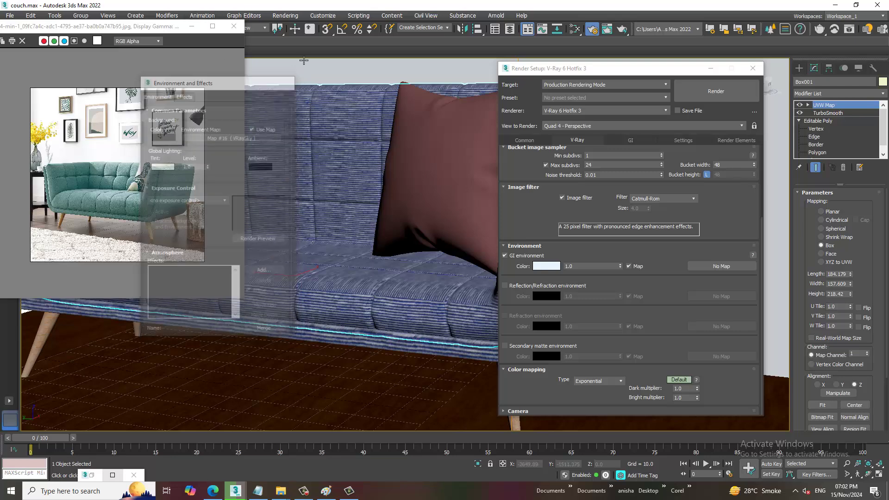
{"action": "left_click", "coordinate": [286, 16]}
Render the couch scene in the V-Ray Frame Buffer and zoom out to view it.
{"action": "left_click", "coordinate": [294, 31]}
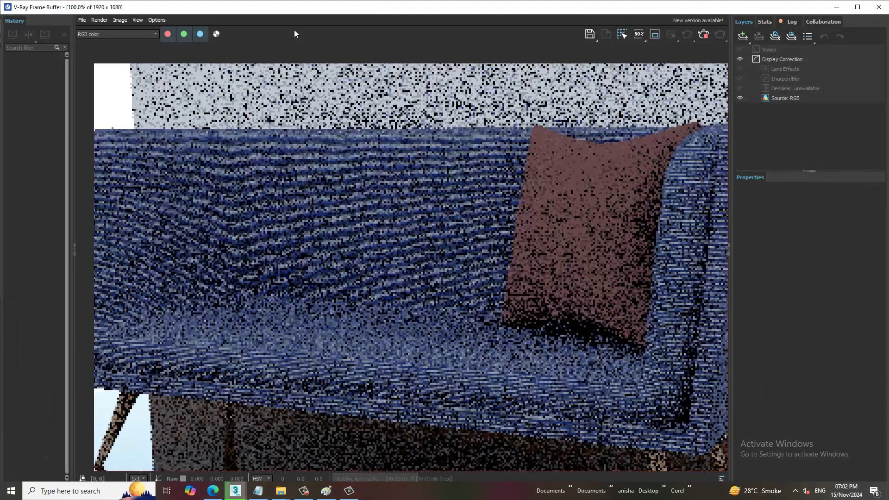
{"action": "scroll", "coordinate": [366, 251], "scroll_direction": "down", "scroll_amount": 1}
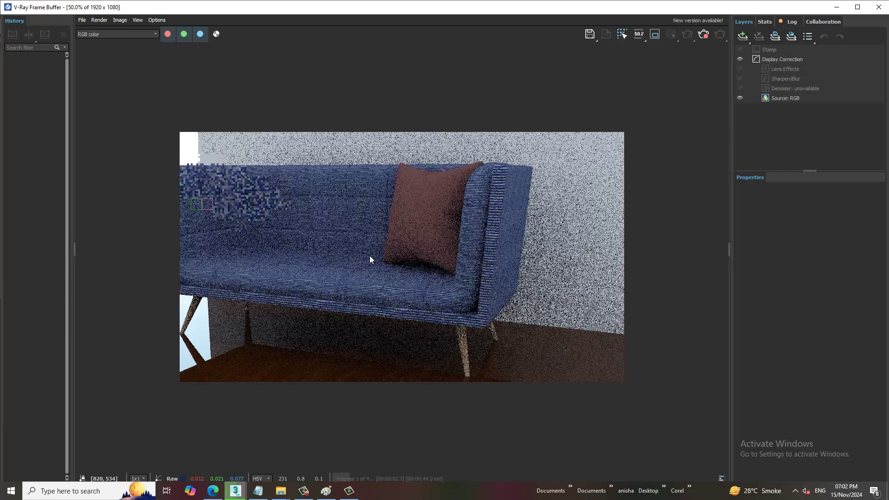
Back in 3ds Max, orbit and pan the Perspective view to frame the sofa closely.
{"action": "key", "text": "alt+Tab"}
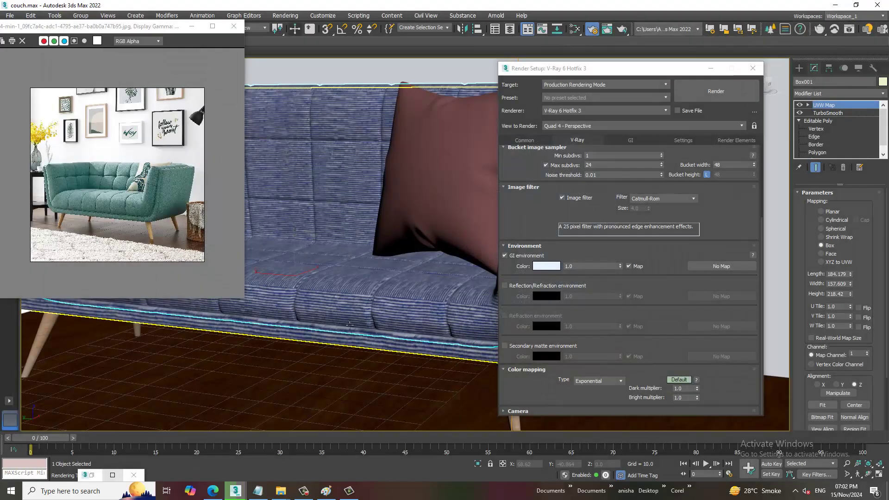
{"action": "scroll", "coordinate": [350, 325], "scroll_direction": "down", "scroll_amount": 5}
{"action": "middle_click_drag", "start_coordinate": [350, 325], "coordinate": [331, 406], "text": "alt"}
{"action": "scroll", "coordinate": [330, 405], "scroll_direction": "up", "scroll_amount": 3}
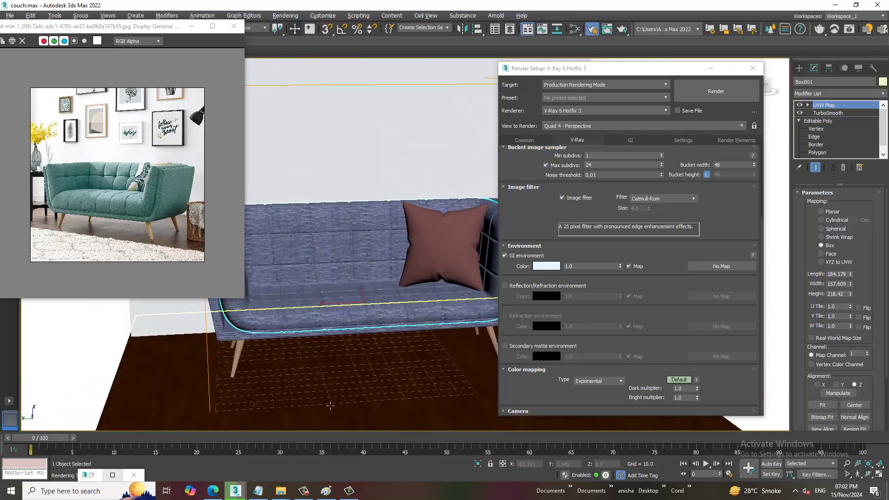
{"action": "left_click_drag", "start_coordinate": [330, 405], "coordinate": [324, 174]}
{"action": "key", "text": "r"}
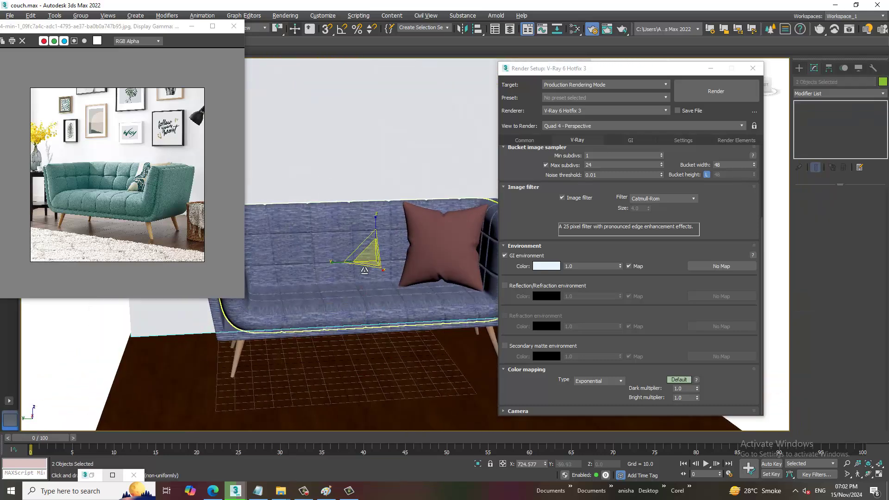
{"action": "scroll", "coordinate": [323, 264], "scroll_direction": "up", "scroll_amount": 3}
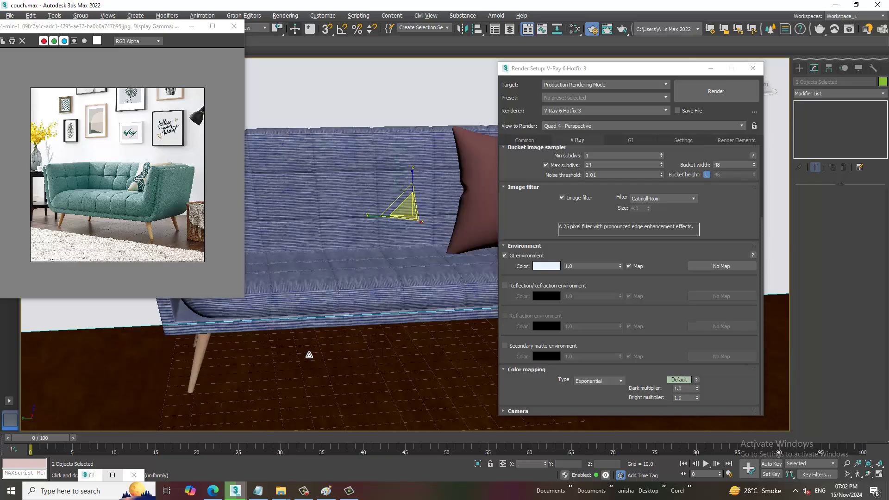
{"action": "middle_click_drag", "start_coordinate": [307, 351], "coordinate": [369, 336]}
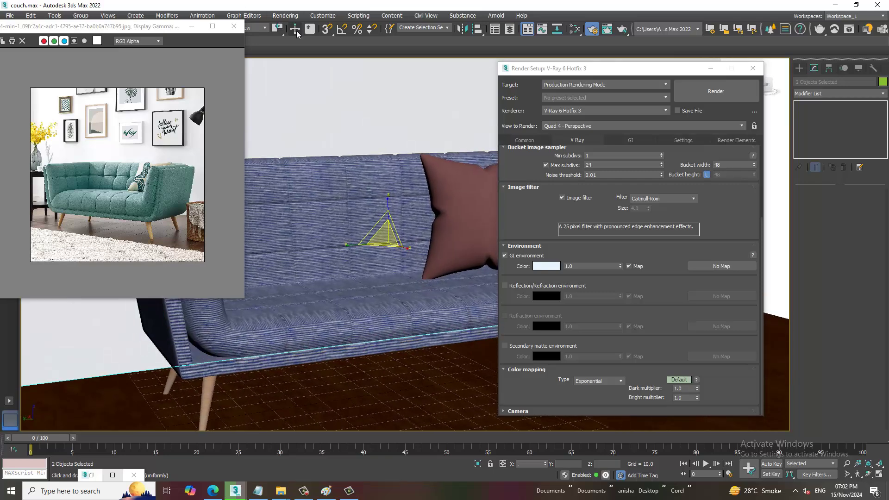
Re-render the newly framed view in the V-Ray Frame Buffer.
{"action": "left_click", "coordinate": [723, 91]}
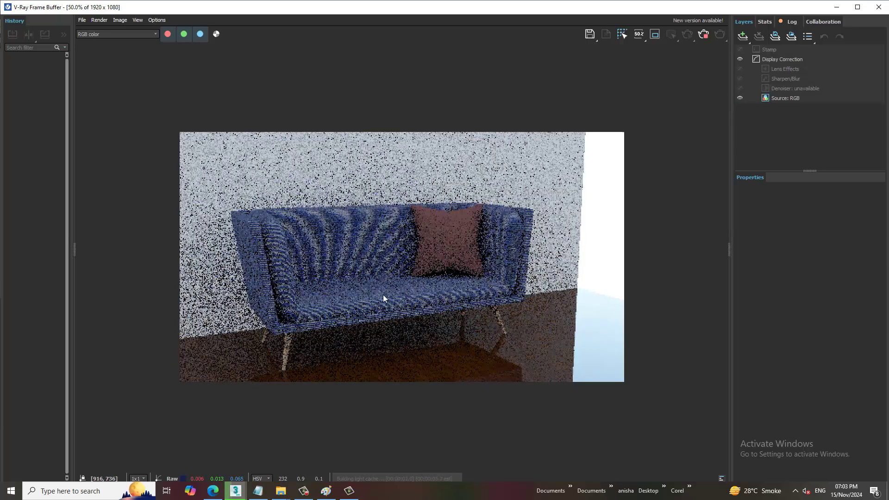
{"action": "scroll", "coordinate": [372, 288], "scroll_direction": "up", "scroll_amount": 2}
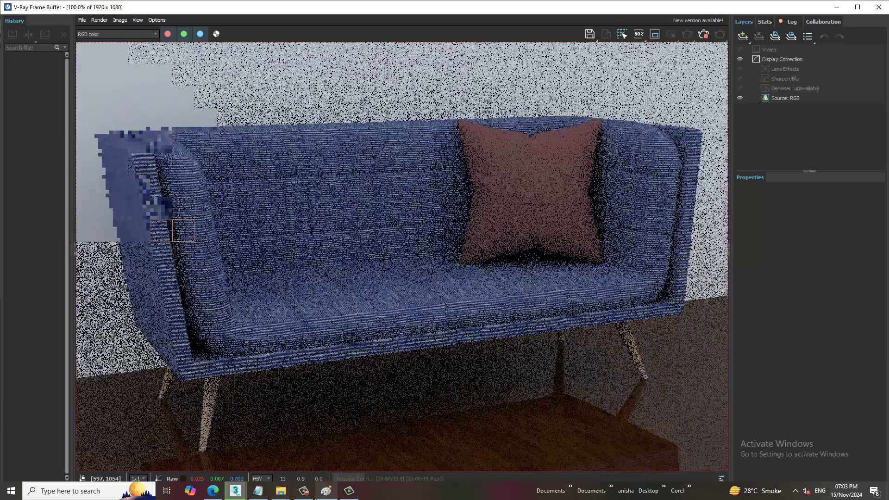
{"action": "left_click", "coordinate": [304, 492]}
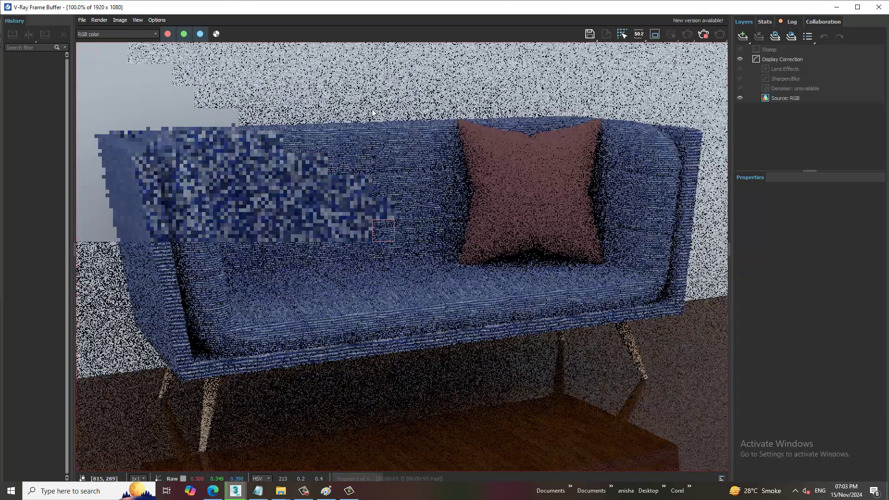
{"action": "left_click", "coordinate": [305, 492]}
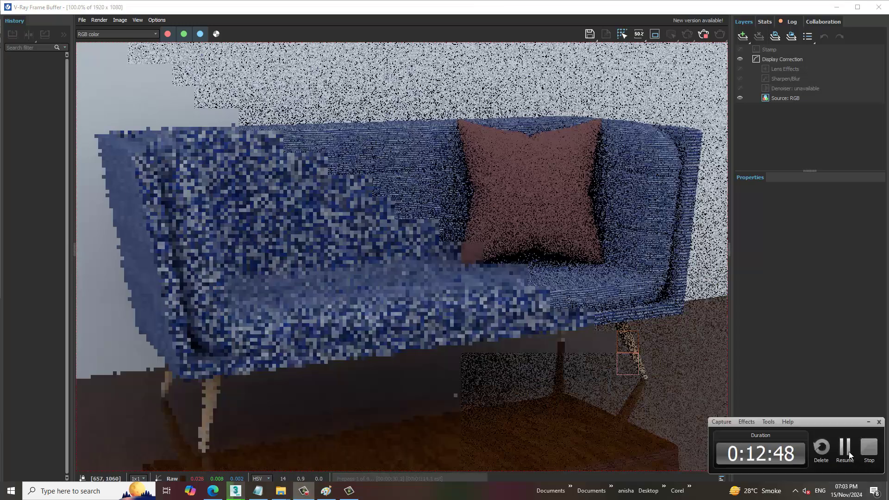
{"action": "left_click", "coordinate": [602, 230]}
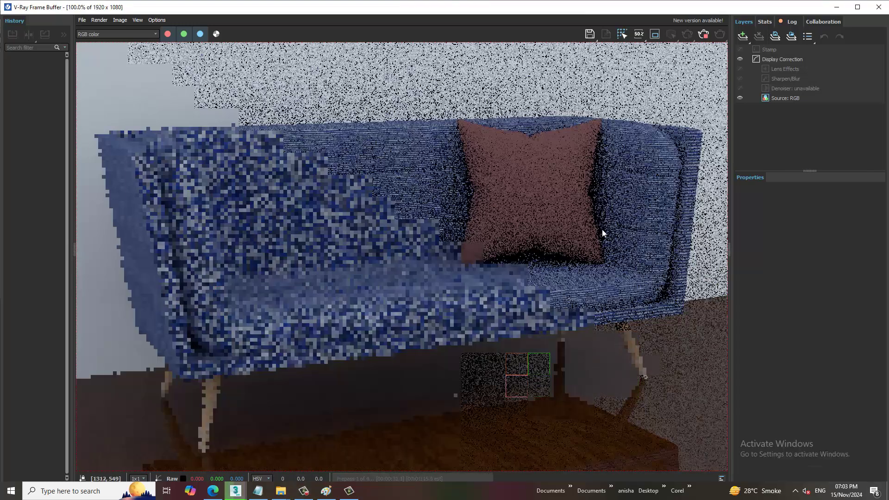
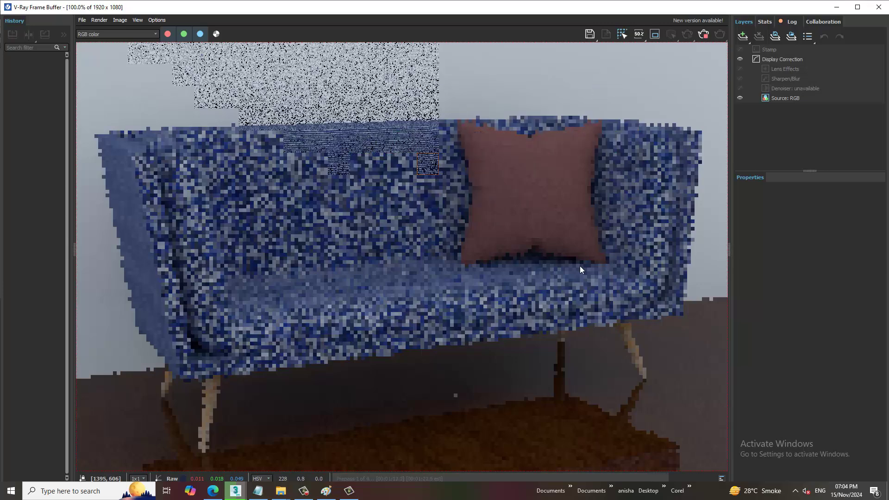
Close the noisy sofa render in the V-Ray Frame Buffer.
{"action": "left_click", "coordinate": [878, 7]}
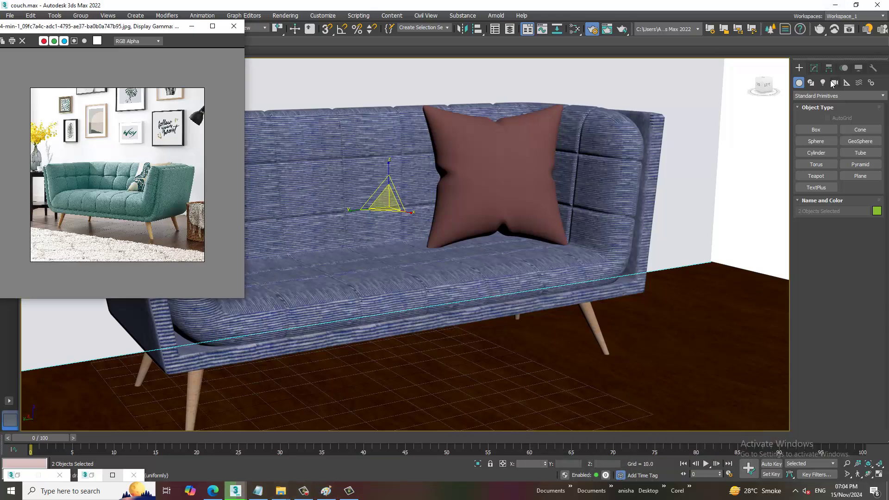
Create a VRaySun light by dragging it in the Front viewport.
{"action": "left_click", "coordinate": [823, 83]}
{"action": "left_click", "coordinate": [842, 96]}
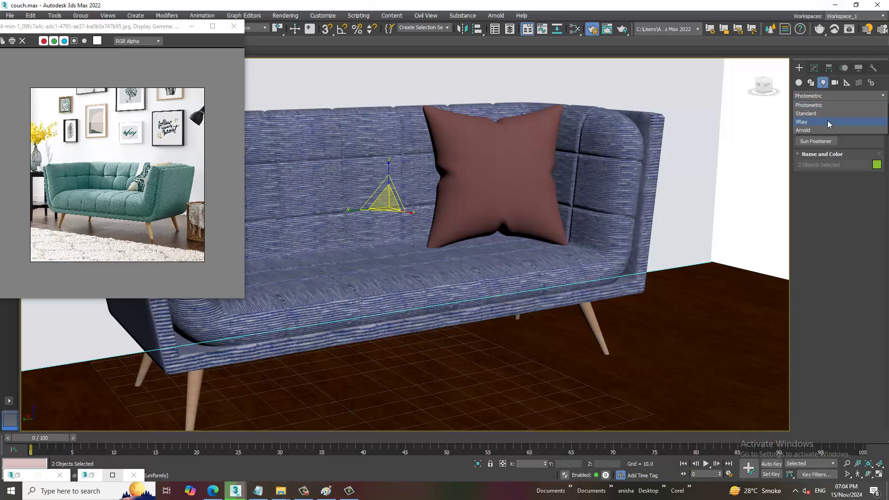
{"action": "left_click", "coordinate": [827, 120]}
{"action": "left_click", "coordinate": [855, 141]}
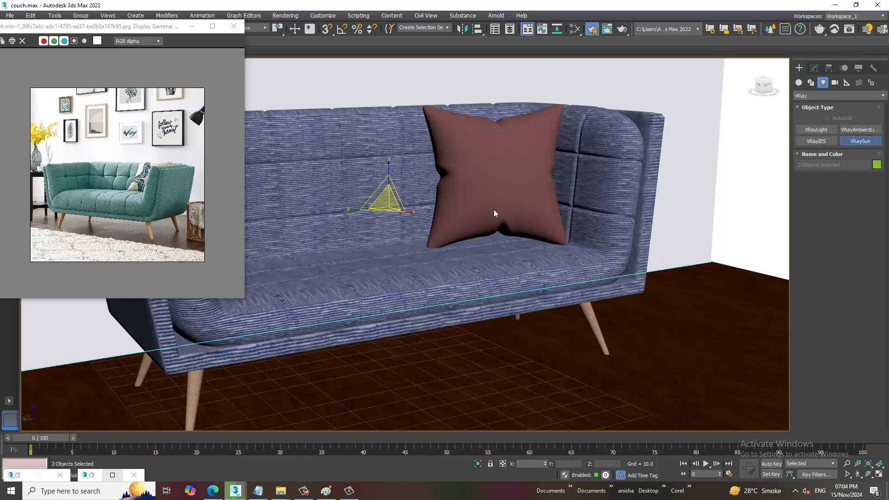
{"action": "key", "text": "alt+w"}
{"action": "left_click_drag", "start_coordinate": [584, 158], "coordinate": [578, 173]}
{"action": "key", "text": "alt+w"}
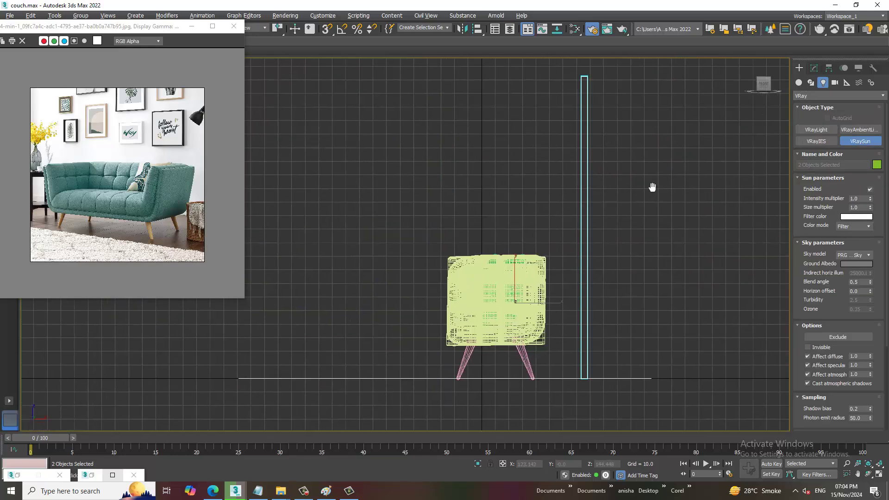
{"action": "scroll", "coordinate": [650, 189], "scroll_direction": "down", "scroll_amount": 3}
{"action": "middle_click_drag", "start_coordinate": [651, 188], "coordinate": [528, 206]}
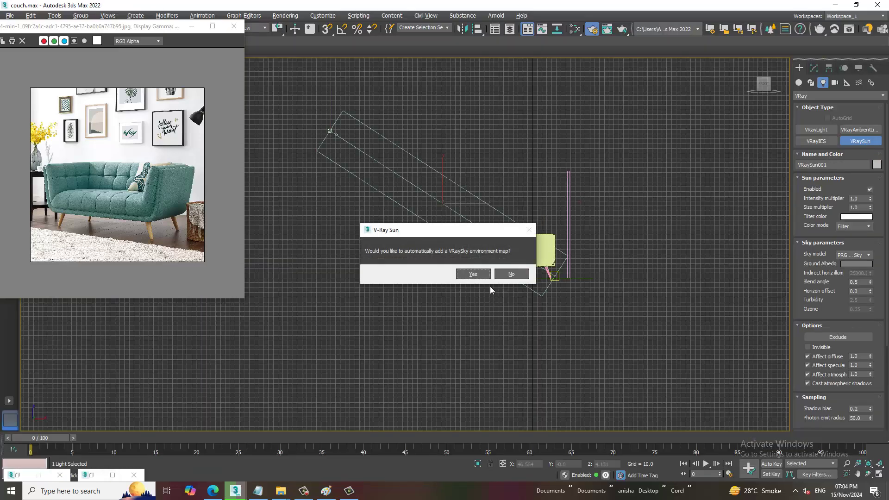
Answer the VRaySky environment map prompt and orbit the perspective view toward the sofa.
{"action": "left_click", "coordinate": [485, 276]}
{"action": "left_click", "coordinate": [485, 277]}
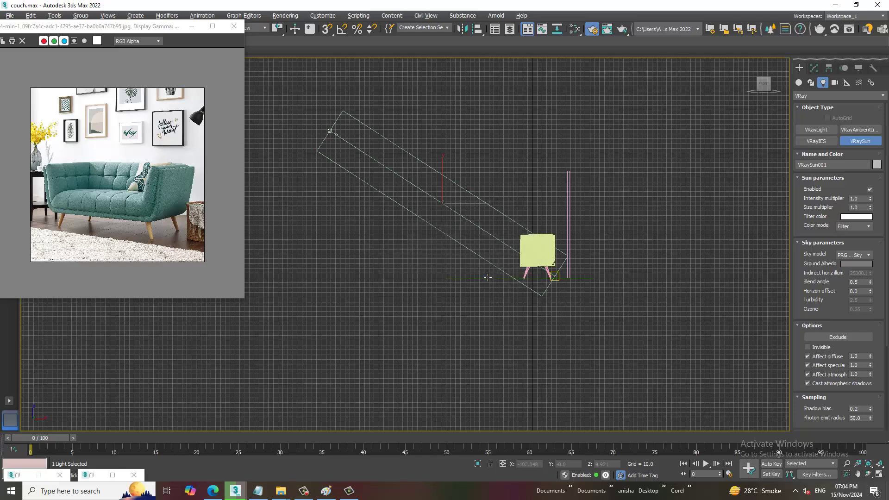
{"action": "key", "text": "alt+w"}
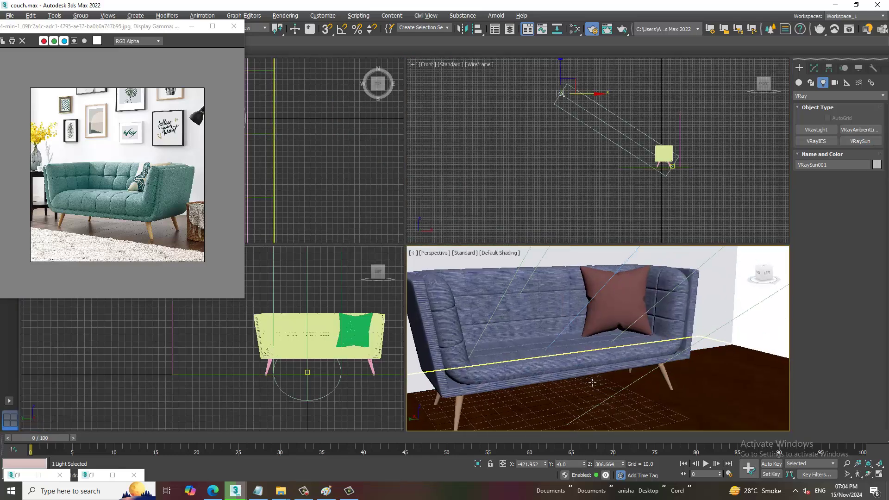
{"action": "key", "text": "alt+w"}
{"action": "scroll", "coordinate": [472, 366], "scroll_direction": "down", "scroll_amount": 3}
{"action": "scroll", "coordinate": [454, 318], "scroll_direction": "up", "scroll_amount": 3}
{"action": "scroll", "coordinate": [454, 317], "scroll_direction": "down", "scroll_amount": 5}
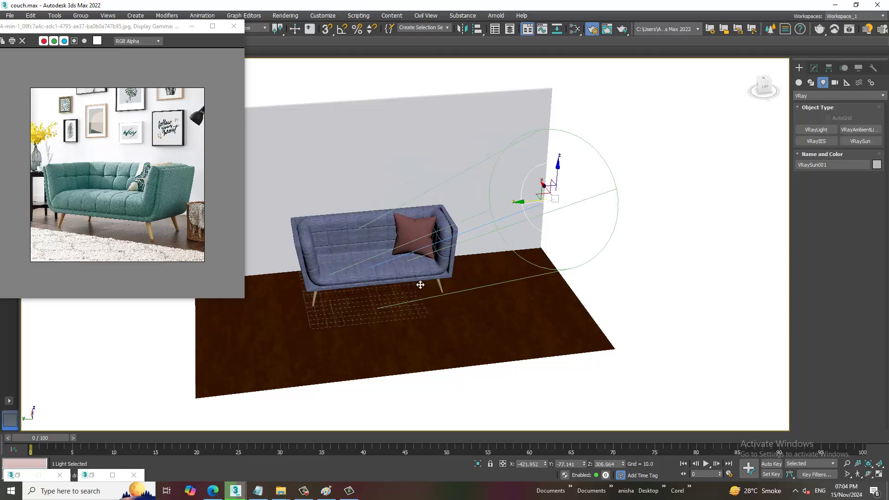
{"action": "scroll", "coordinate": [565, 275], "scroll_direction": "up", "scroll_amount": 2}
{"action": "scroll", "coordinate": [521, 272], "scroll_direction": "up", "scroll_amount": 3}
{"action": "scroll", "coordinate": [521, 272], "scroll_direction": "up", "scroll_amount": 2}
{"action": "scroll", "coordinate": [520, 273], "scroll_direction": "up", "scroll_amount": 2}
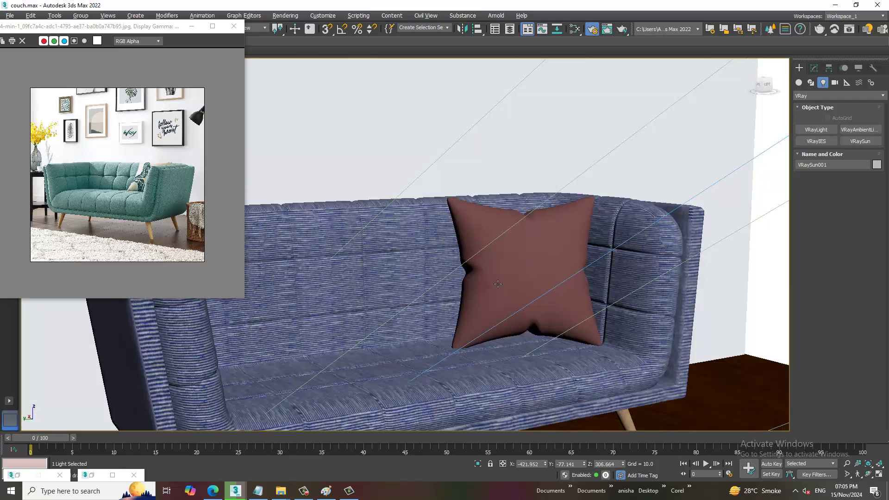
{"action": "mouse_move", "coordinate": [520, 273]}
{"action": "middle_mouse_down", "text": "alt"}
{"action": "mouse_move", "coordinate": [550, 213]}
{"action": "mouse_move", "coordinate": [540, 214]}
{"action": "middle_mouse_up", "text": "alt"}
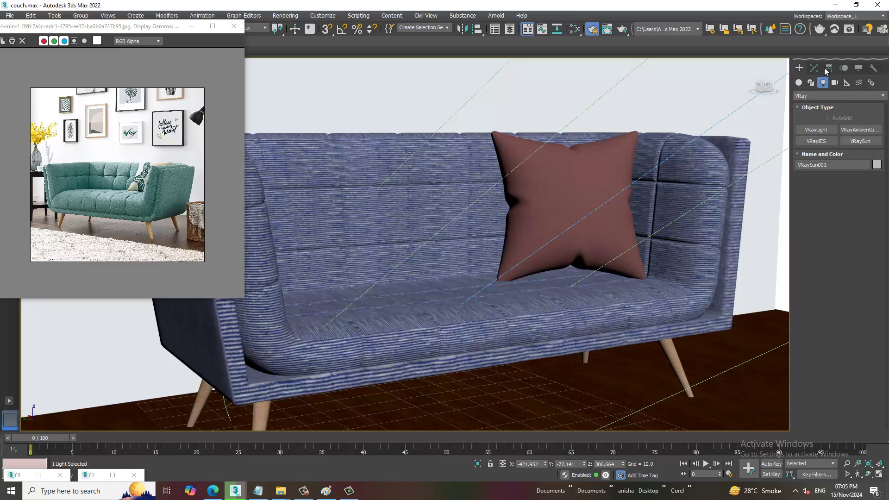
Set VRaySun001's filter colour to a warm peach tint.
{"action": "left_click", "coordinate": [815, 68]}
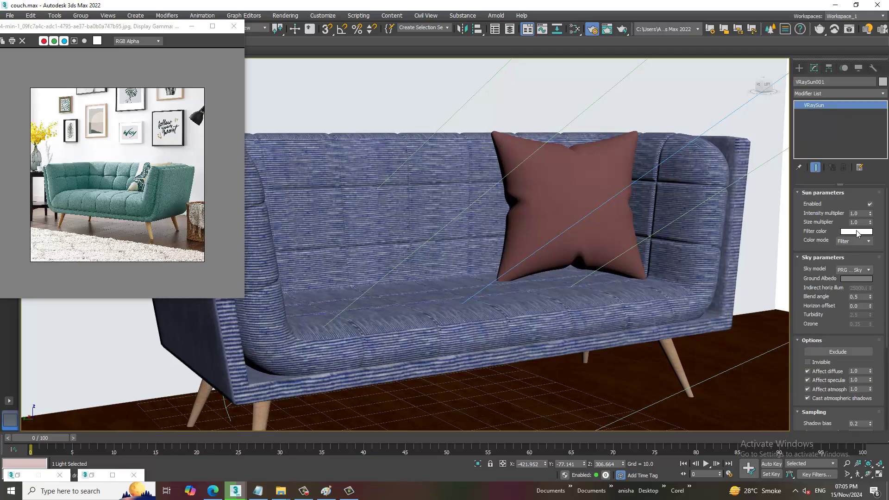
{"action": "left_click", "coordinate": [858, 233]}
{"action": "left_click_drag", "start_coordinate": [201, 90], "coordinate": [197, 81]}
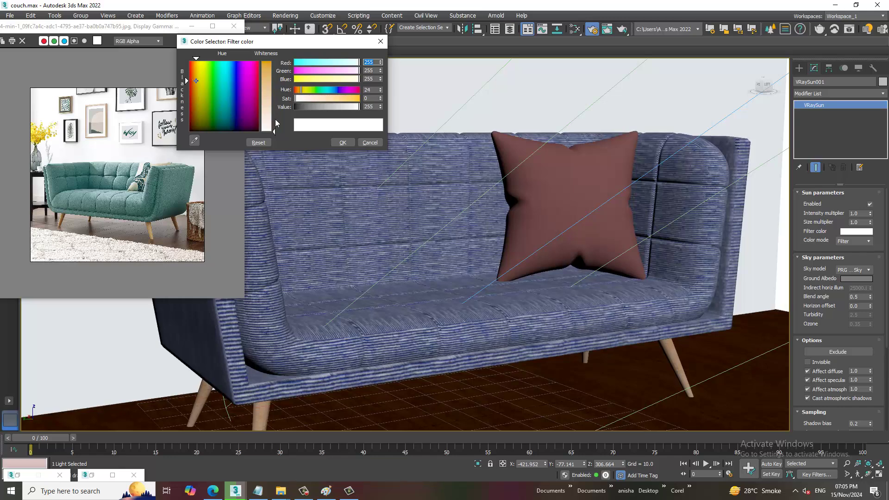
{"action": "left_click_drag", "start_coordinate": [267, 132], "coordinate": [267, 109]}
{"action": "left_click_drag", "start_coordinate": [196, 81], "coordinate": [195, 73]}
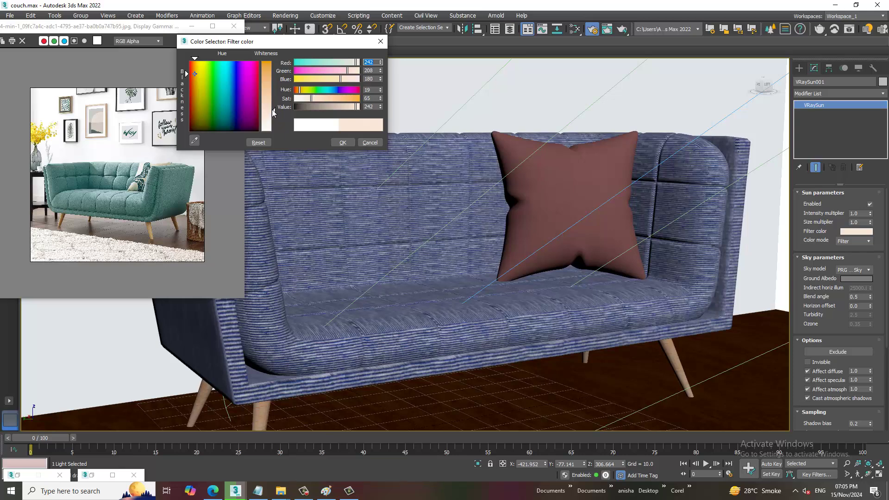
{"action": "left_click_drag", "start_coordinate": [274, 113], "coordinate": [274, 106]}
{"action": "left_click", "coordinate": [343, 143]}
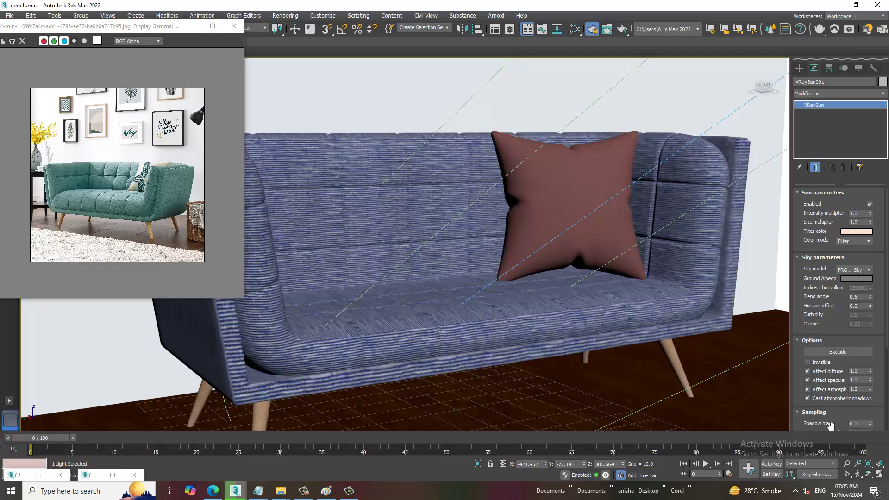
Raise the sun's photon emit radius to 256 and centre the sofa with safe frame shown.
{"action": "left_click_drag", "start_coordinate": [840, 422], "coordinate": [858, 230]}
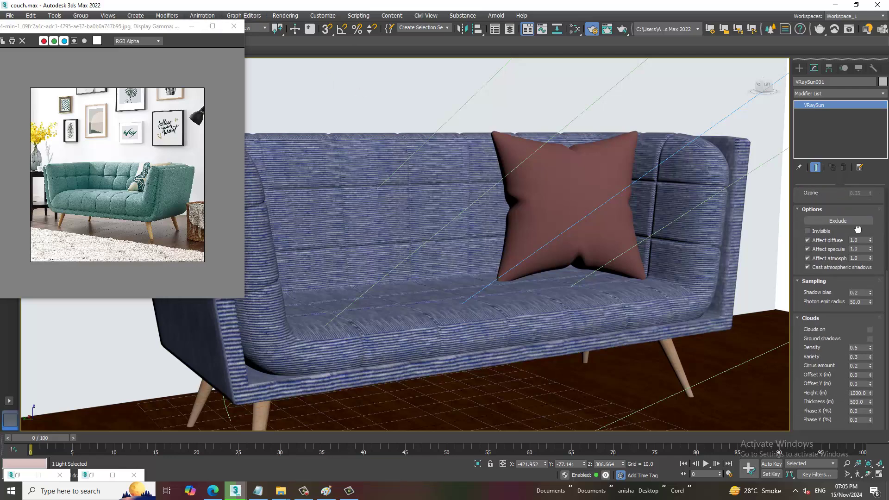
{"action": "left_click_drag", "start_coordinate": [872, 302], "coordinate": [873, 145]}
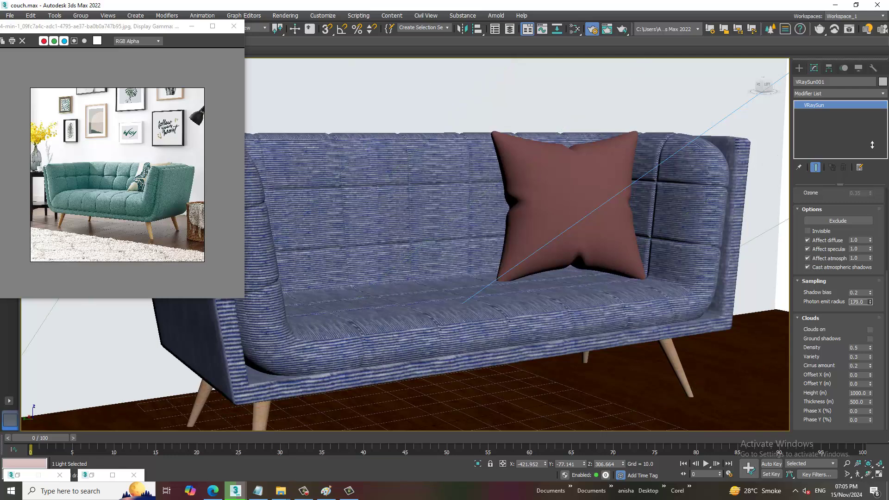
{"action": "scroll", "coordinate": [667, 212], "scroll_direction": "down", "scroll_amount": 5}
{"action": "scroll", "coordinate": [690, 202], "scroll_direction": "up", "scroll_amount": 3}
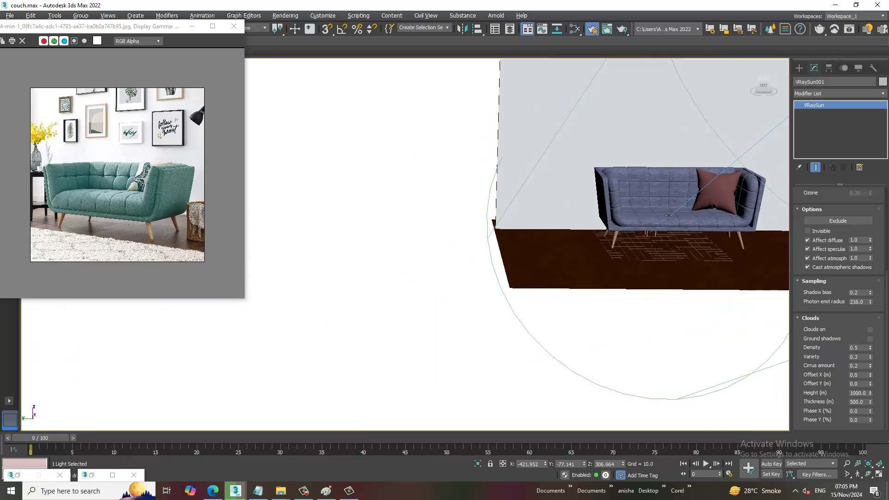
{"action": "scroll", "coordinate": [501, 227], "scroll_direction": "down", "scroll_amount": 4}
{"action": "scroll", "coordinate": [502, 227], "scroll_direction": "up", "scroll_amount": 1}
{"action": "scroll", "coordinate": [486, 236], "scroll_direction": "up", "scroll_amount": 2}
{"action": "scroll", "coordinate": [472, 247], "scroll_direction": "up", "scroll_amount": 2}
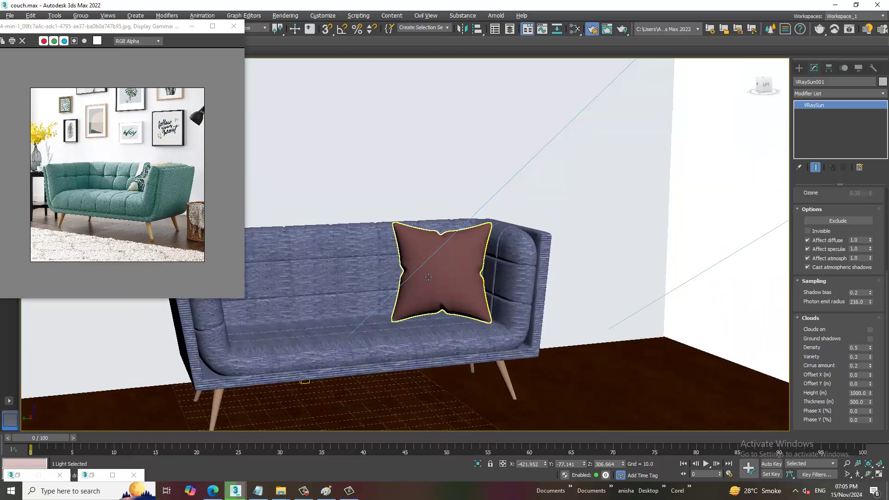
{"action": "scroll", "coordinate": [458, 260], "scroll_direction": "up", "scroll_amount": 2}
{"action": "middle_click_drag", "start_coordinate": [457, 259], "coordinate": [510, 222]}
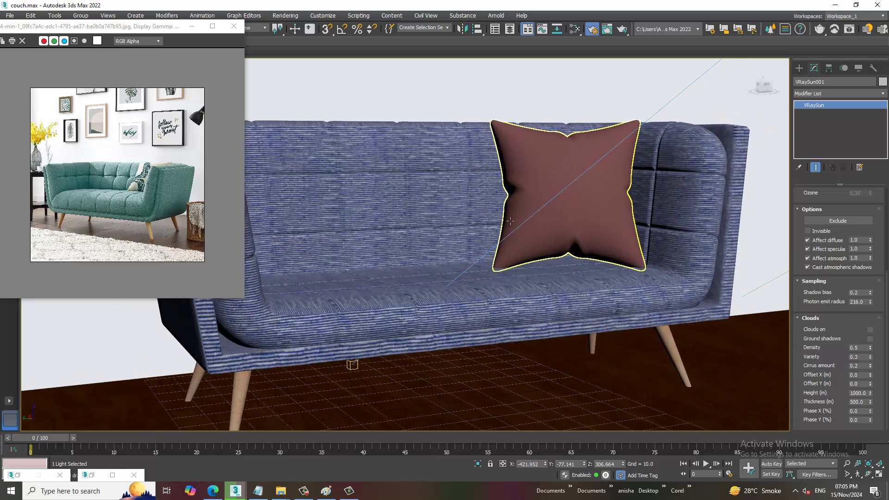
{"action": "key", "text": "shift+f"}
Render the sun-lit sofa and close the frame buffer.
{"action": "left_click", "coordinate": [285, 15]}
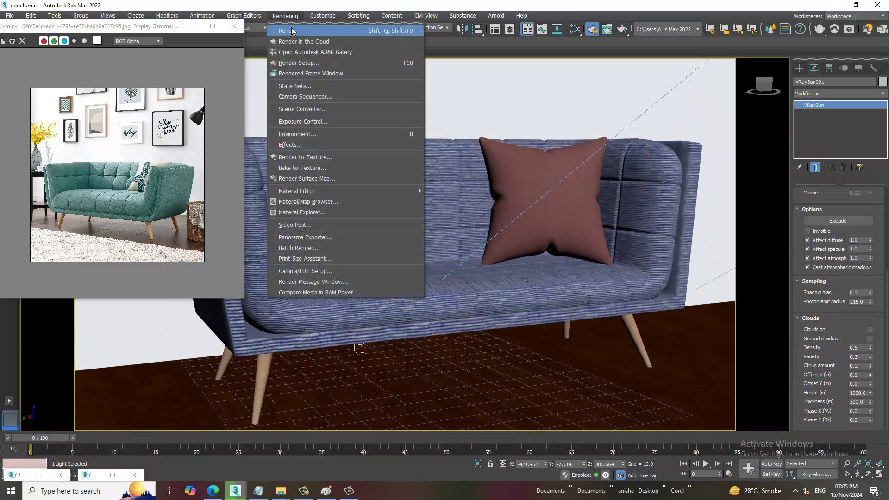
{"action": "left_click", "coordinate": [292, 31]}
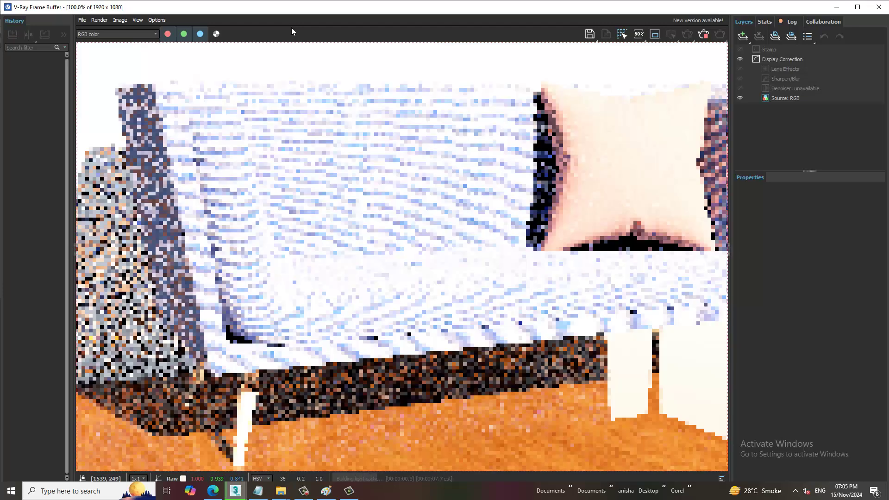
{"action": "scroll", "coordinate": [623, 267], "scroll_direction": "down", "scroll_amount": 1}
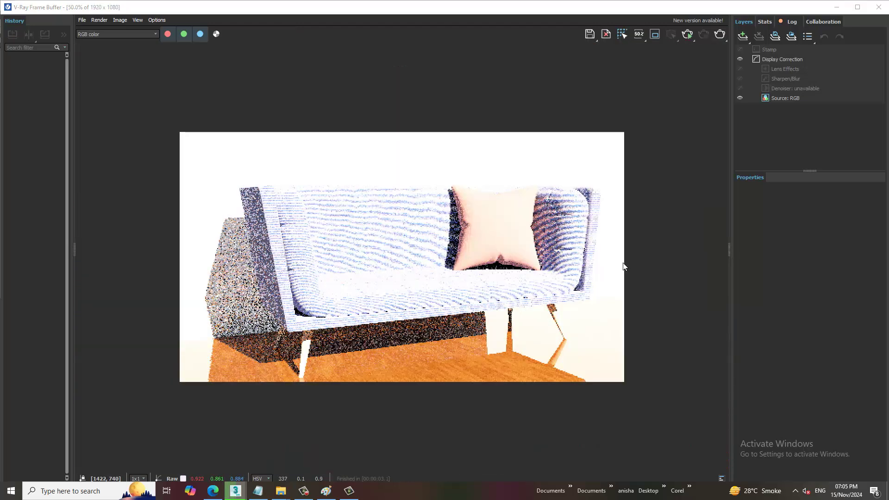
{"action": "left_click", "coordinate": [879, 7]}
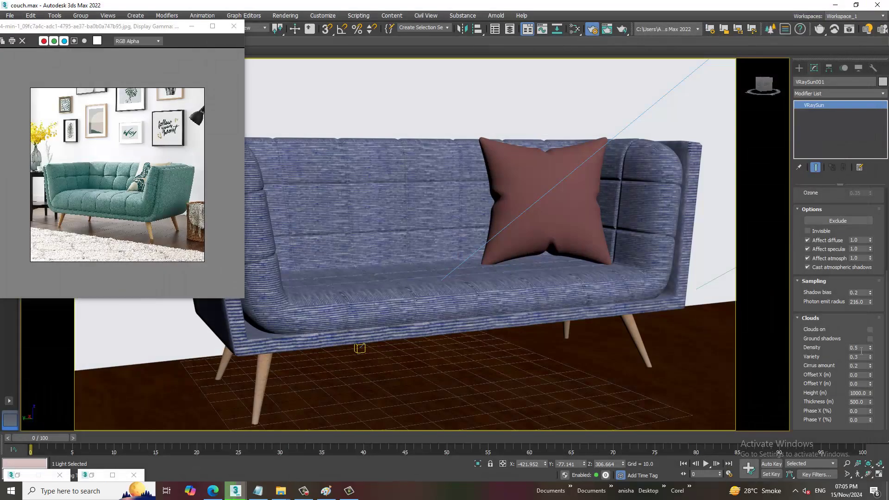
Lower the sun's intensity multiplier, re-render, and close the finished render.
{"action": "scroll", "coordinate": [852, 343], "scroll_direction": "up", "scroll_amount": 3}
{"action": "scroll", "coordinate": [828, 316], "scroll_direction": "up", "scroll_amount": 2}
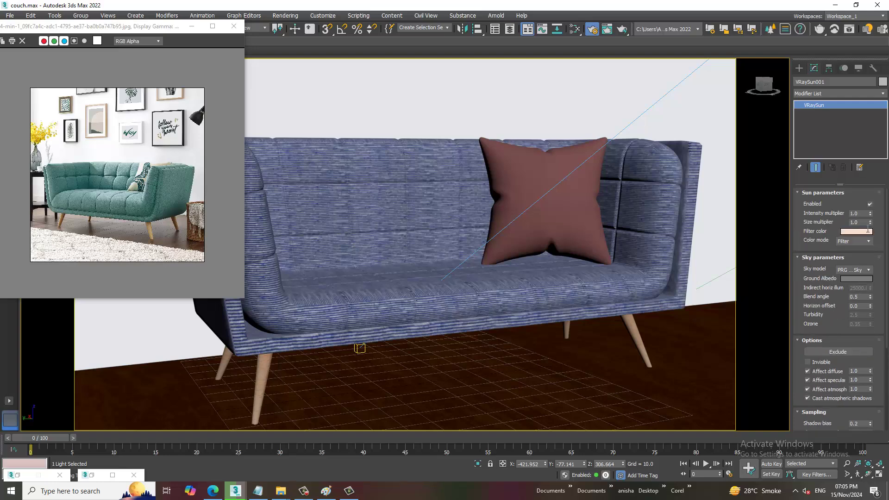
{"action": "type", "text": "0.0"}
{"action": "left_click", "coordinate": [285, 15]}
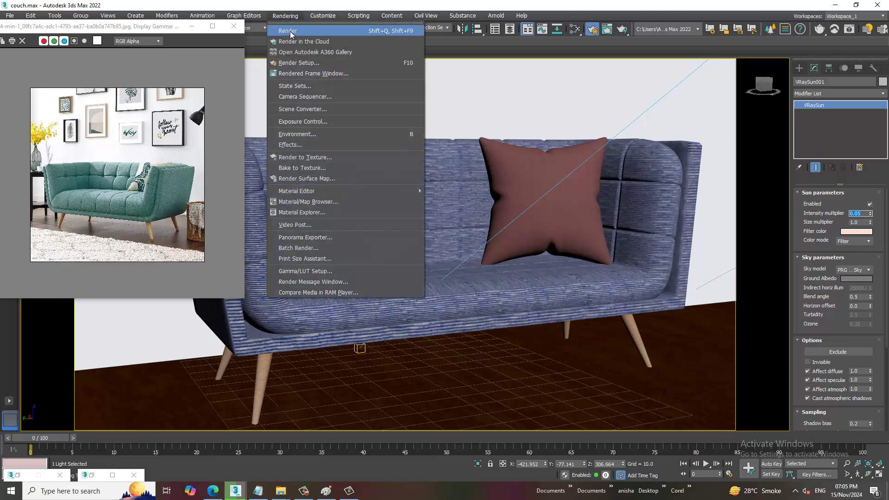
{"action": "left_click", "coordinate": [290, 31]}
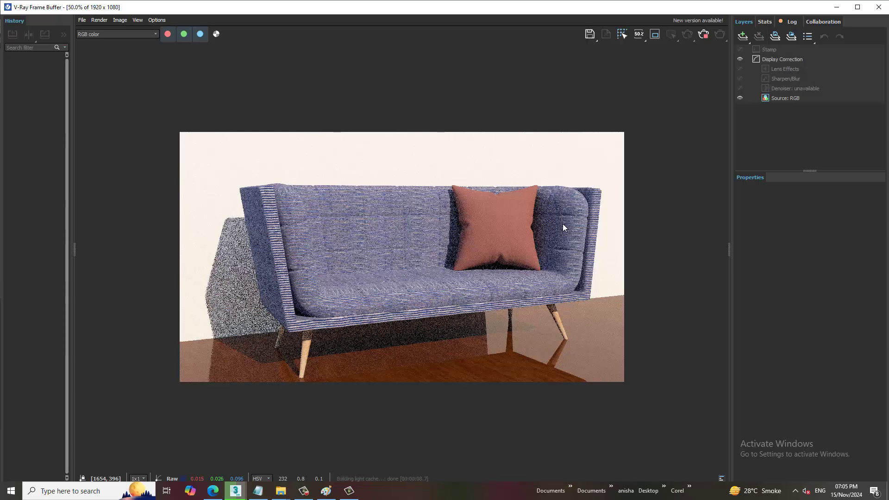
{"action": "left_click", "coordinate": [879, 9]}
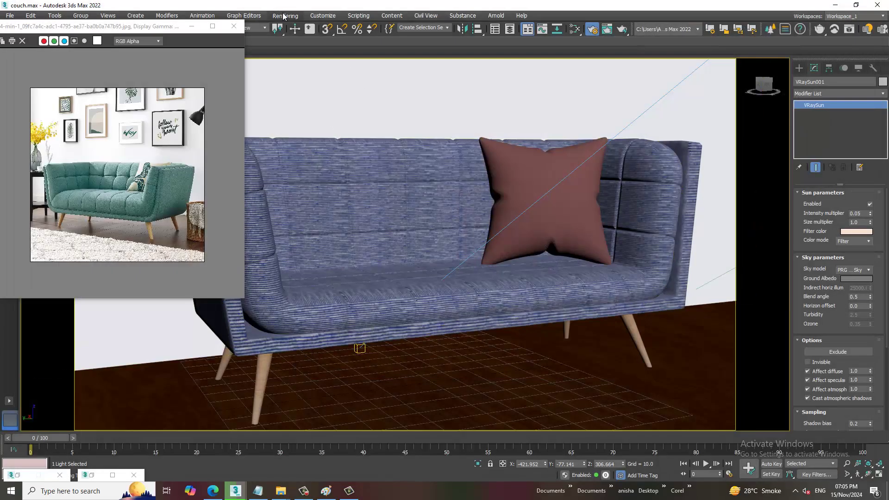
Set V-Ray colour mapping to Gamma correction in Render Setup and render.
{"action": "left_click", "coordinate": [284, 17]}
{"action": "left_click", "coordinate": [293, 16]}
{"action": "left_click", "coordinate": [303, 64]}
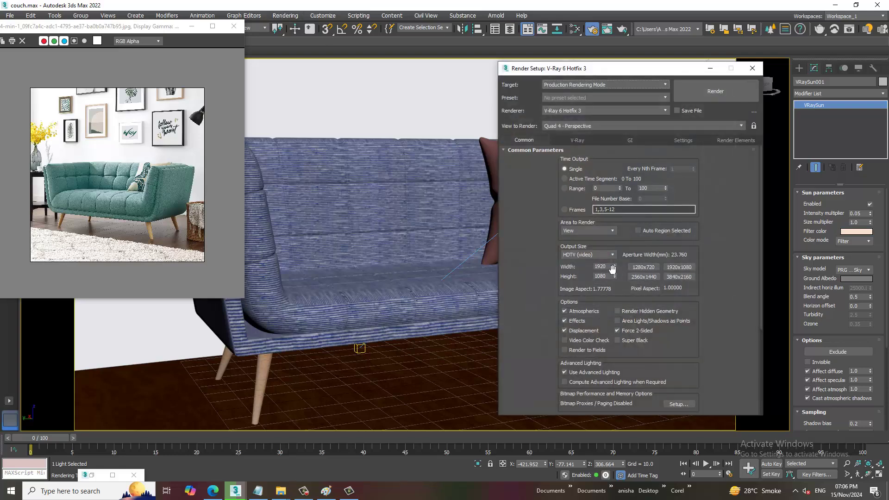
{"action": "left_click", "coordinate": [590, 144]}
{"action": "left_click_drag", "start_coordinate": [547, 335], "coordinate": [578, 205]}
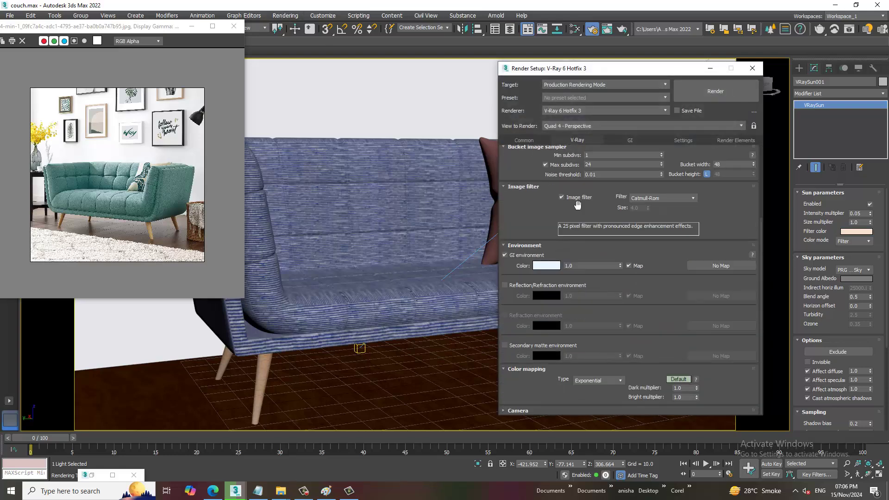
{"action": "left_click", "coordinate": [597, 380]}
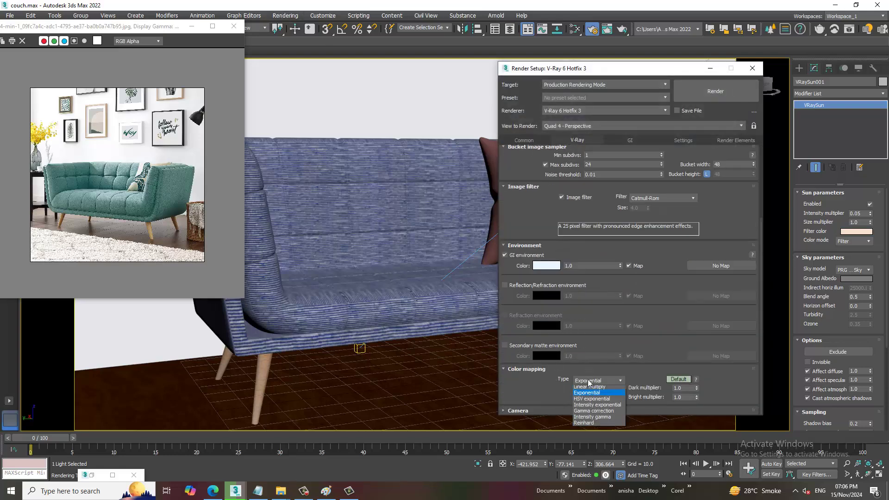
{"action": "left_click", "coordinate": [598, 415]}
{"action": "left_click", "coordinate": [741, 90]}
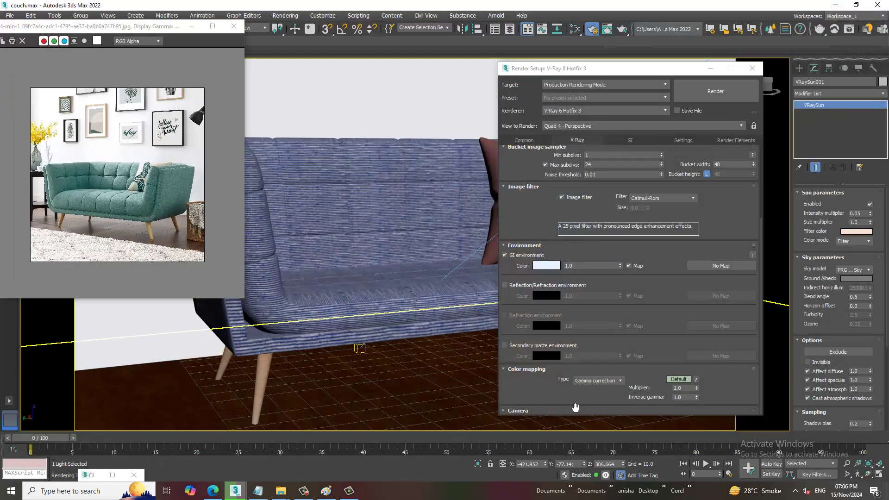
Switch colour mapping to Intensity gamma and render again.
{"action": "left_click", "coordinate": [597, 380]}
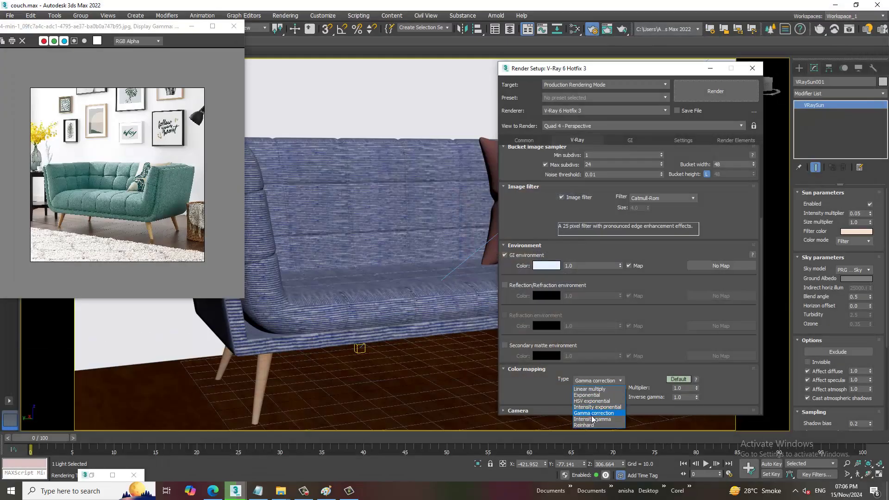
{"action": "left_click", "coordinate": [593, 420]}
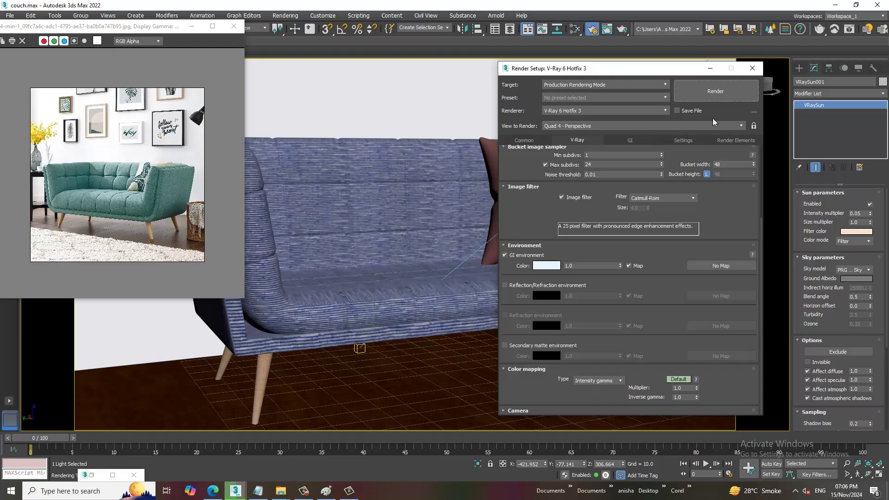
{"action": "left_click", "coordinate": [697, 95]}
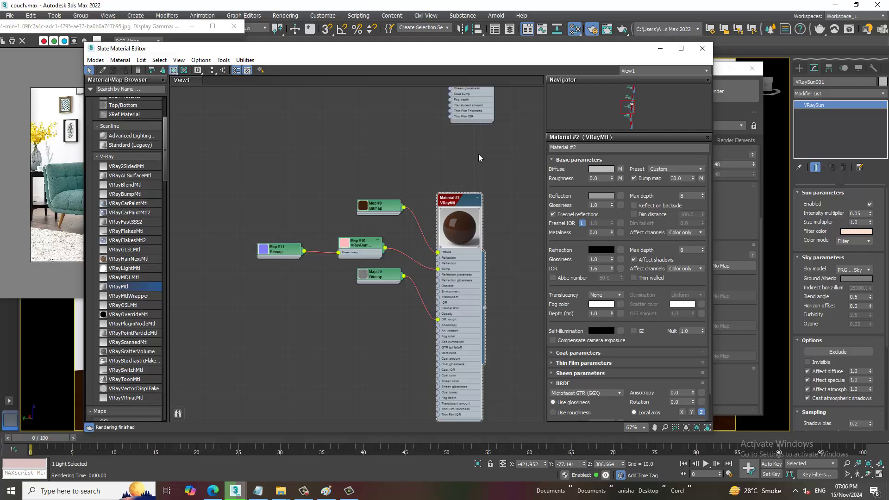
Set Material #2's reflection colour to 20 grey and render the scene.
{"action": "middle_click_drag", "start_coordinate": [479, 158], "coordinate": [428, 213]}
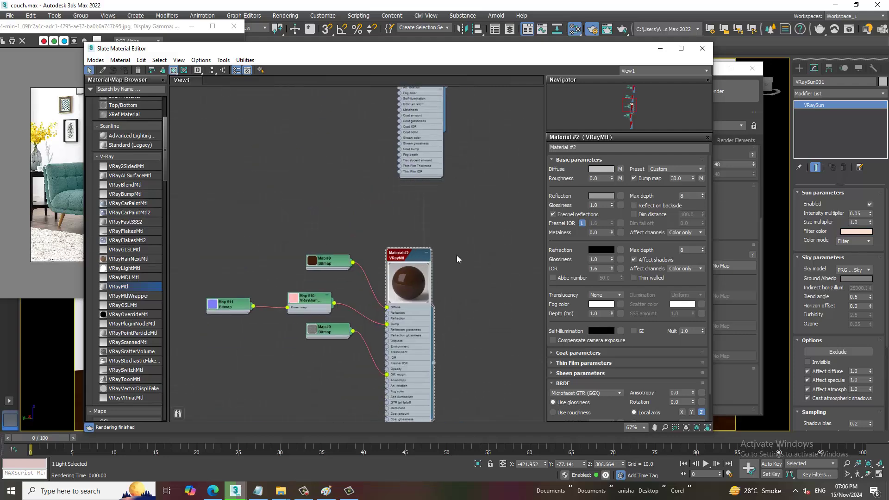
{"action": "left_click", "coordinate": [603, 196]}
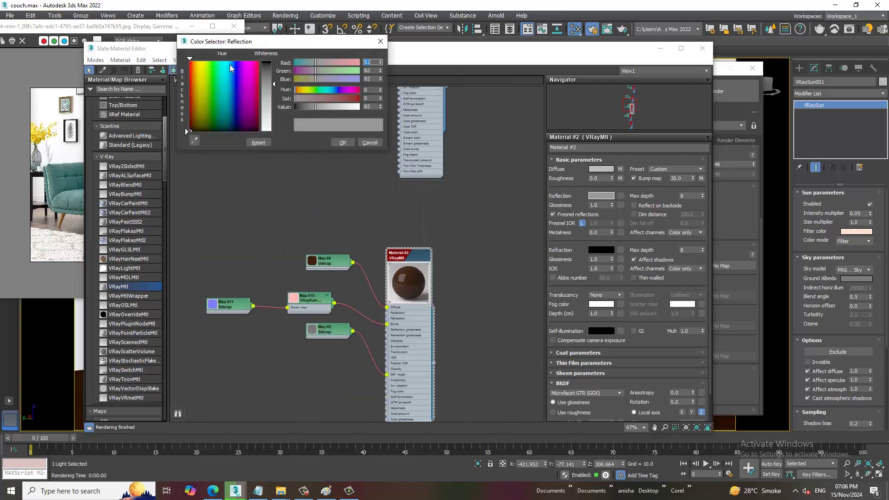
{"action": "left_click_drag", "start_coordinate": [275, 86], "coordinate": [275, 107]}
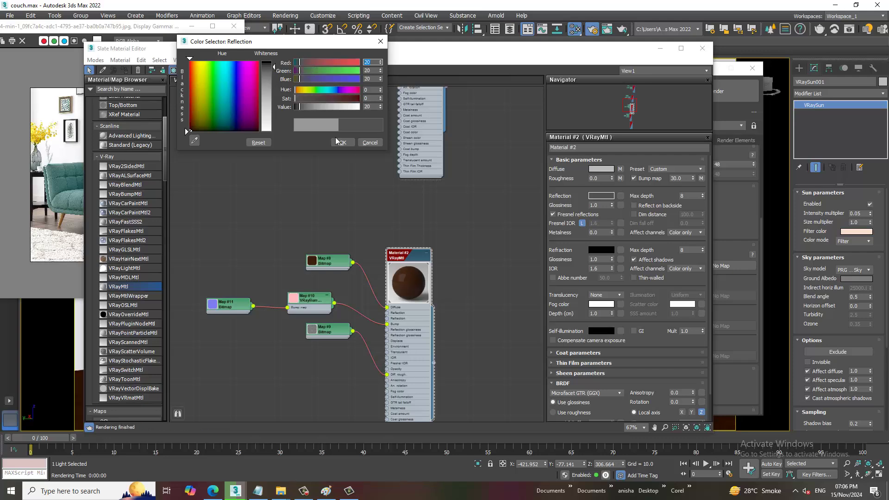
{"action": "left_click", "coordinate": [343, 143]}
{"action": "left_click", "coordinate": [285, 16]}
{"action": "left_click", "coordinate": [294, 29]}
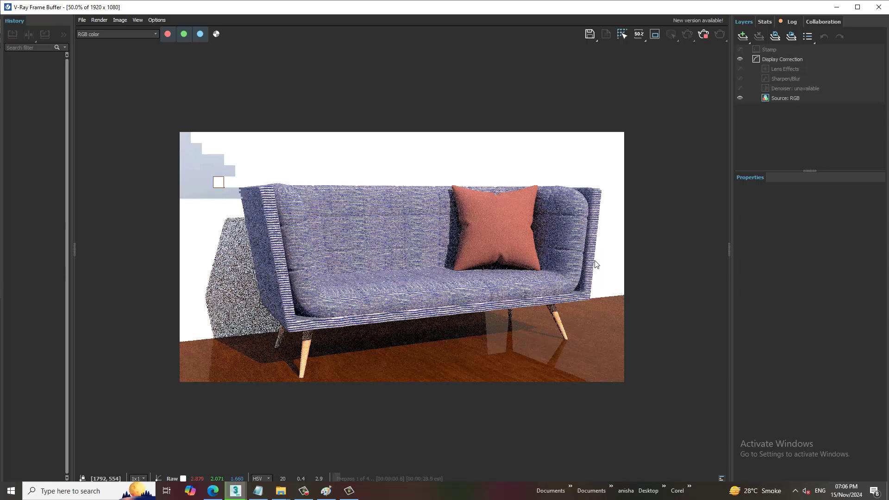
Zoom in on the finished darker-reflection render to check the fabric, then close it.
{"action": "scroll", "coordinate": [388, 262], "scroll_direction": "up", "scroll_amount": 1}
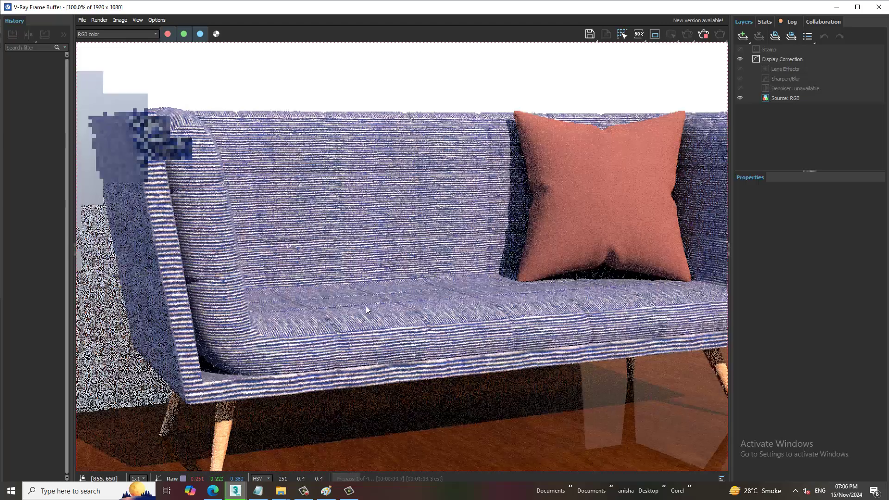
{"action": "scroll", "coordinate": [366, 307], "scroll_direction": "down", "scroll_amount": 1}
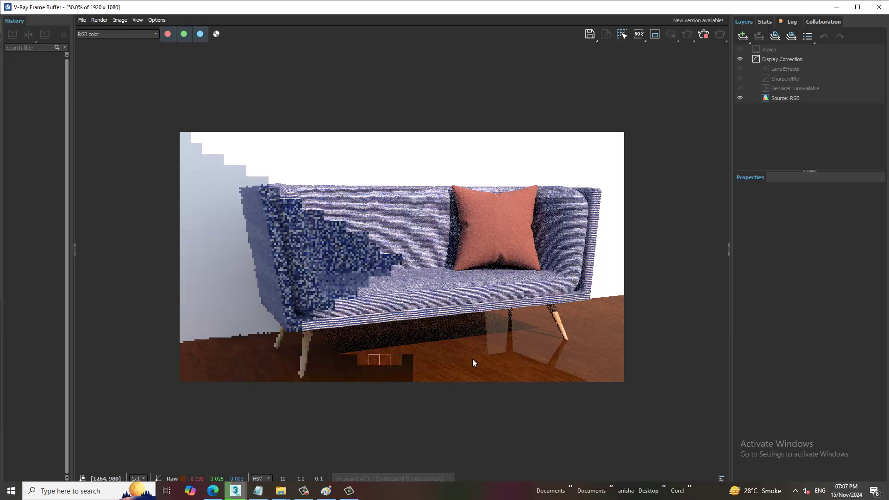
{"action": "double_click", "coordinate": [402, 302]}
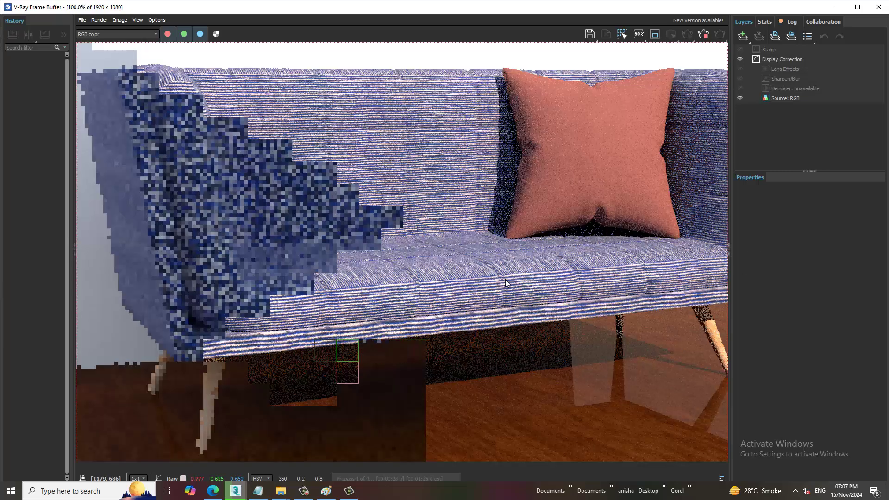
{"action": "left_click", "coordinate": [879, 7]}
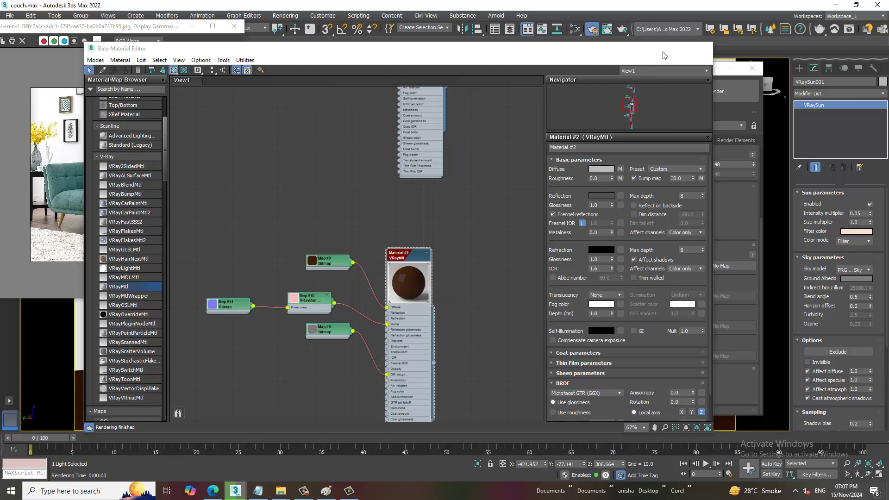
Set irradiance map subdivs to 180 and light cache subdivs to 1300.
{"action": "left_click", "coordinate": [660, 49]}
{"action": "left_click", "coordinate": [584, 142]}
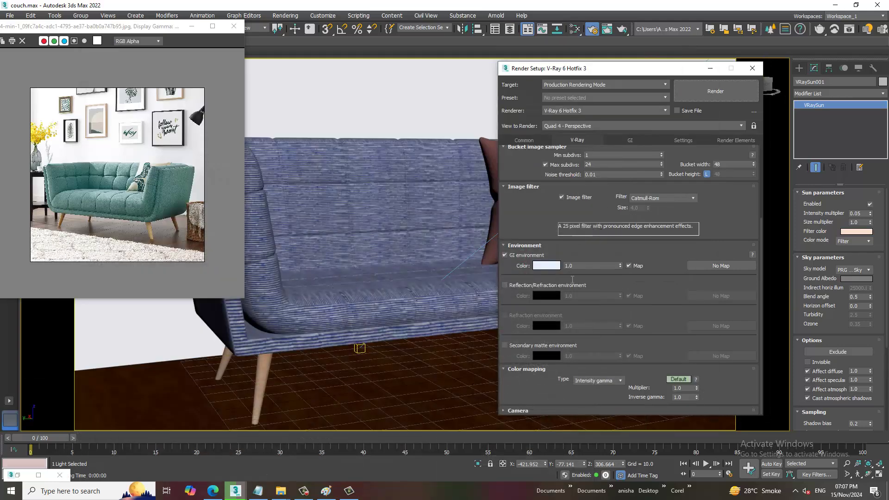
{"action": "left_click", "coordinate": [628, 140]}
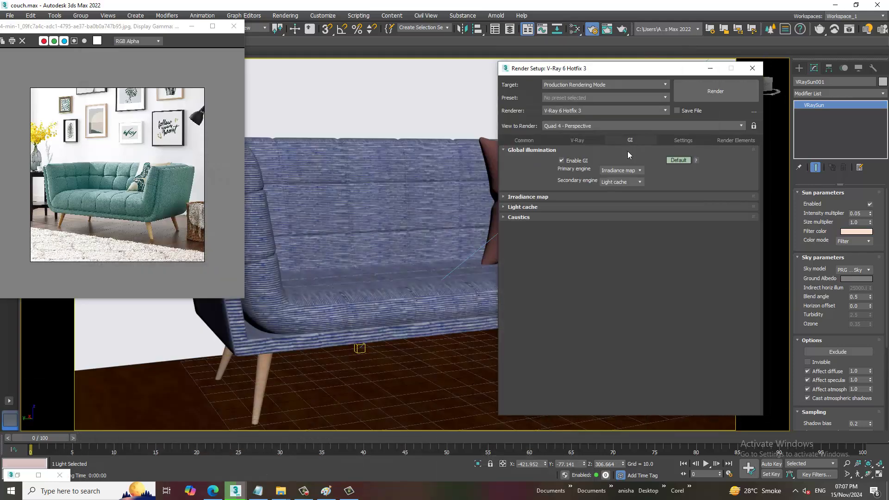
{"action": "left_click", "coordinate": [583, 195]}
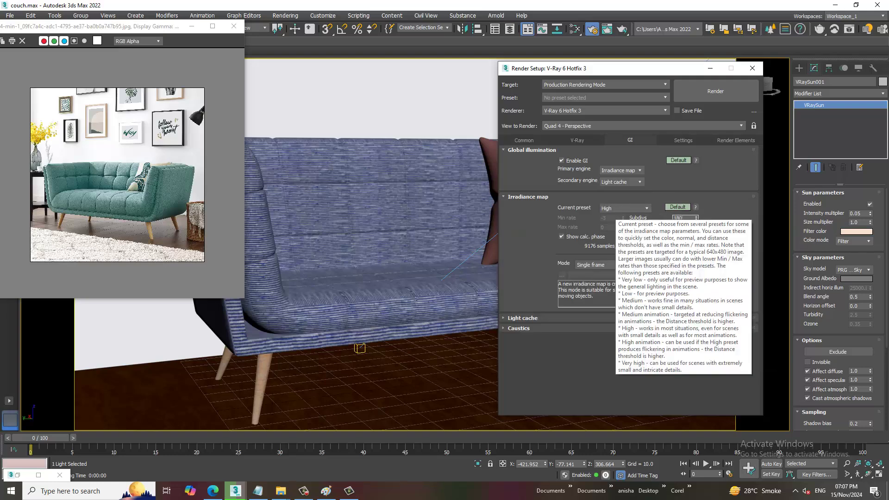
{"action": "type", "text": "180"}
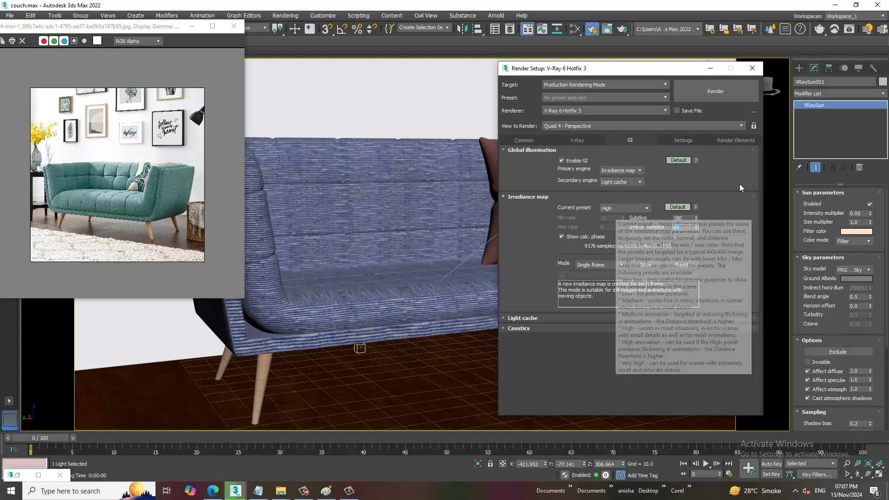
{"action": "left_click", "coordinate": [558, 321]}
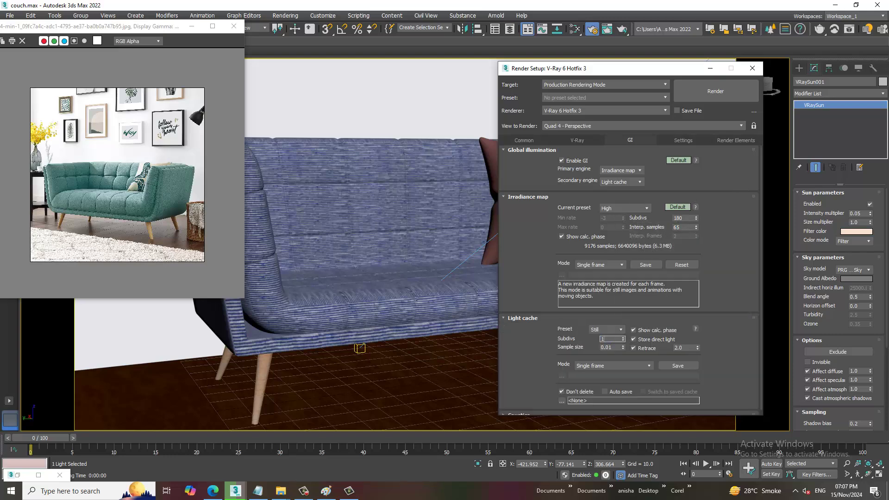
{"action": "type", "text": "1300"}
{"action": "key", "text": "Return"}
Set the V-Ray noise threshold to 0.001 and render.
{"action": "left_click", "coordinate": [668, 138]}
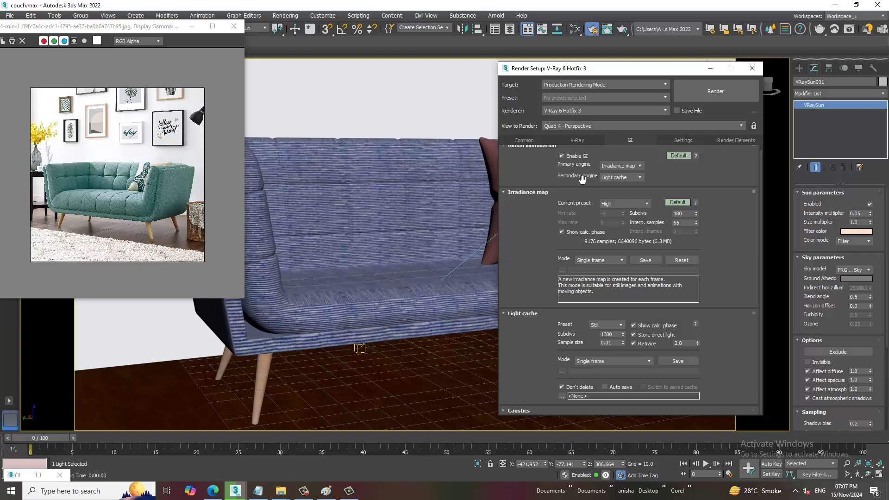
{"action": "left_click", "coordinate": [586, 139]}
{"action": "scroll", "coordinate": [554, 246], "scroll_direction": "up", "scroll_amount": 4}
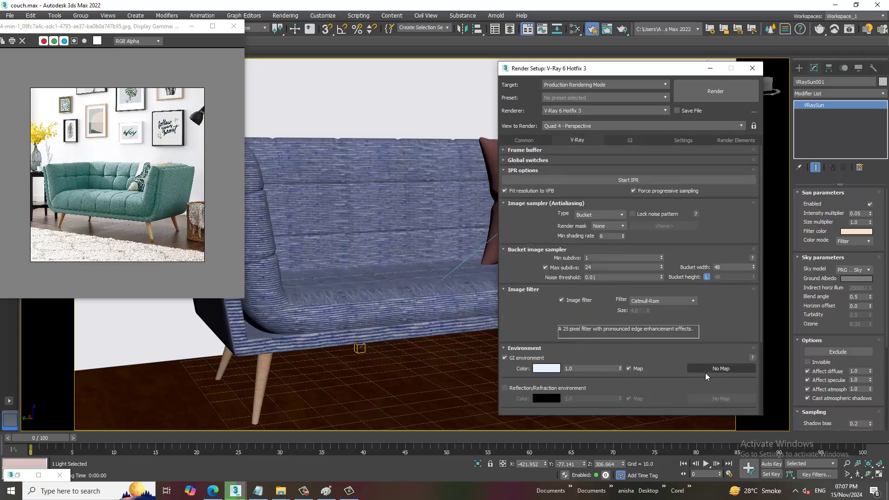
{"action": "double_click", "coordinate": [615, 277]}
{"action": "type", "text": "0.001"}
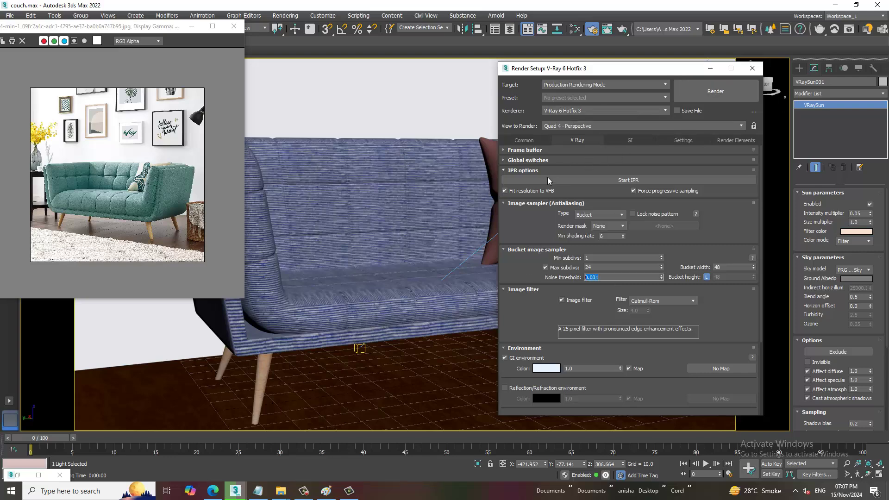
{"action": "left_click", "coordinate": [706, 90]}
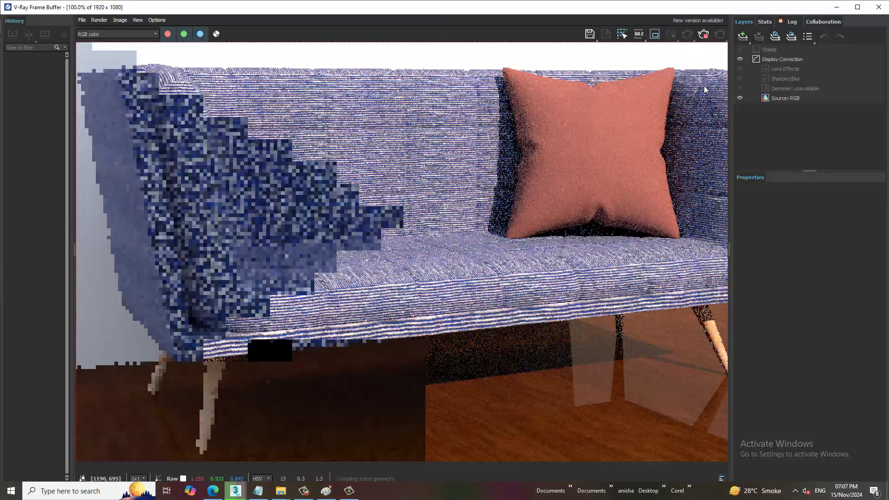
Close the render, switch to the camera view, and minimize Render Setup.
{"action": "scroll", "coordinate": [480, 209], "scroll_direction": "down", "scroll_amount": 1}
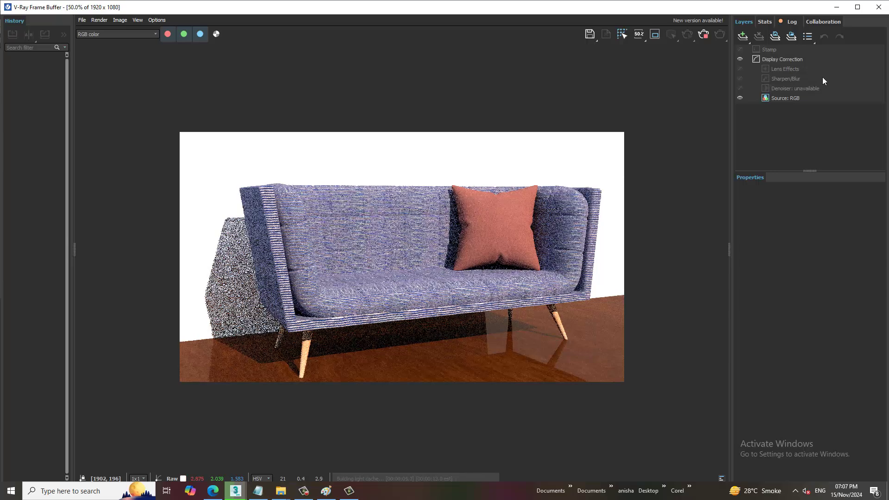
{"action": "left_click", "coordinate": [886, 8]}
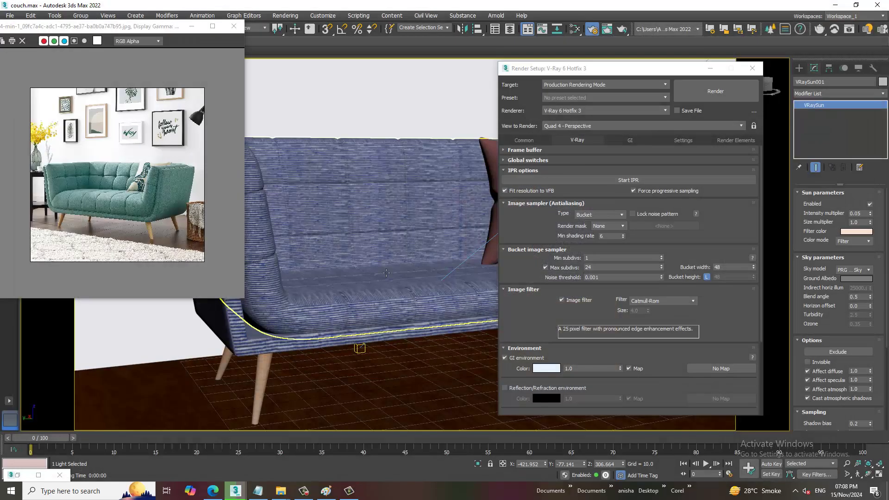
{"action": "key", "text": "c"}
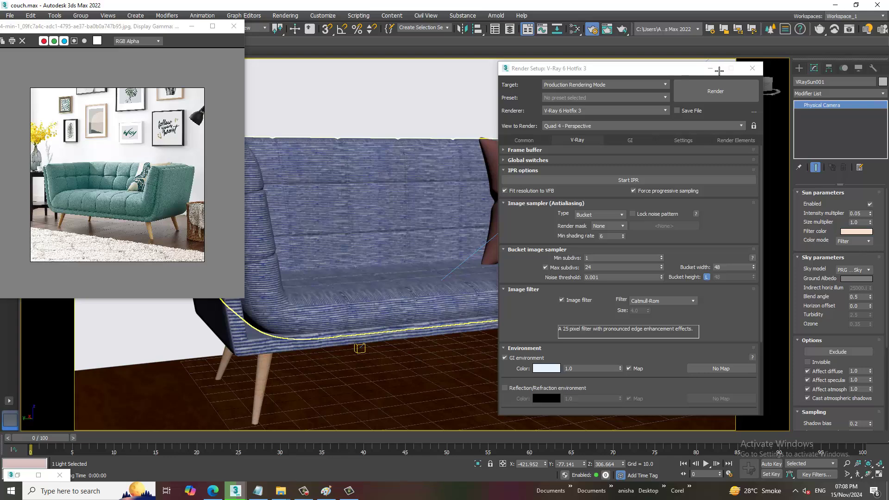
{"action": "left_click", "coordinate": [713, 70]}
Slide the side wall Box004 along X to line up with the floor edge.
{"action": "left_click", "coordinate": [530, 232]}
{"action": "key", "text": "p"}
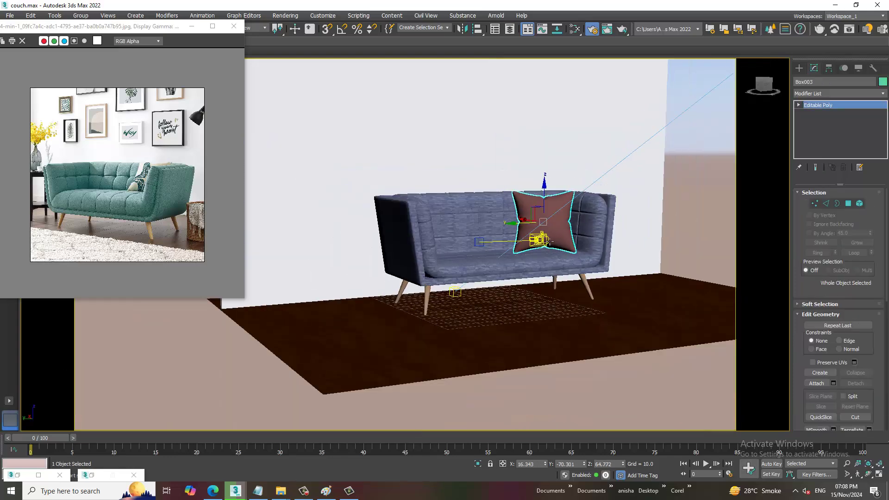
{"action": "middle_click_drag", "start_coordinate": [531, 232], "coordinate": [483, 264], "text": "alt"}
{"action": "left_click", "coordinate": [486, 305]}
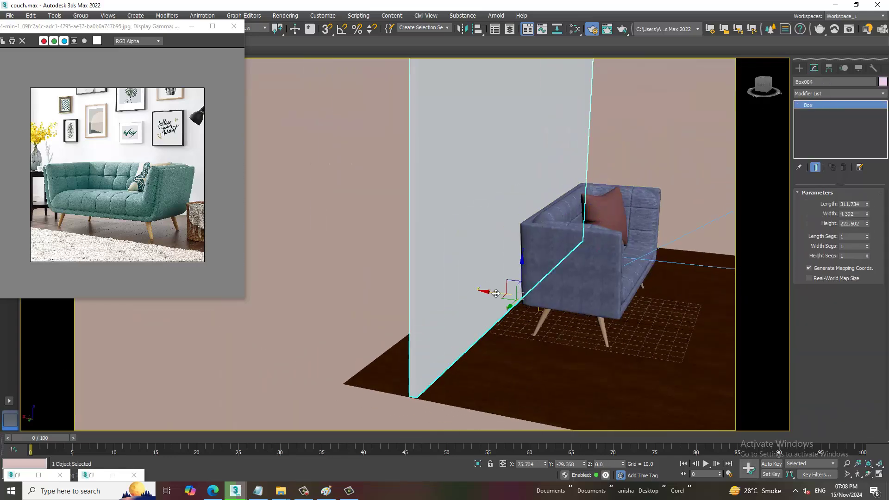
{"action": "left_click_drag", "start_coordinate": [497, 296], "coordinate": [461, 299]}
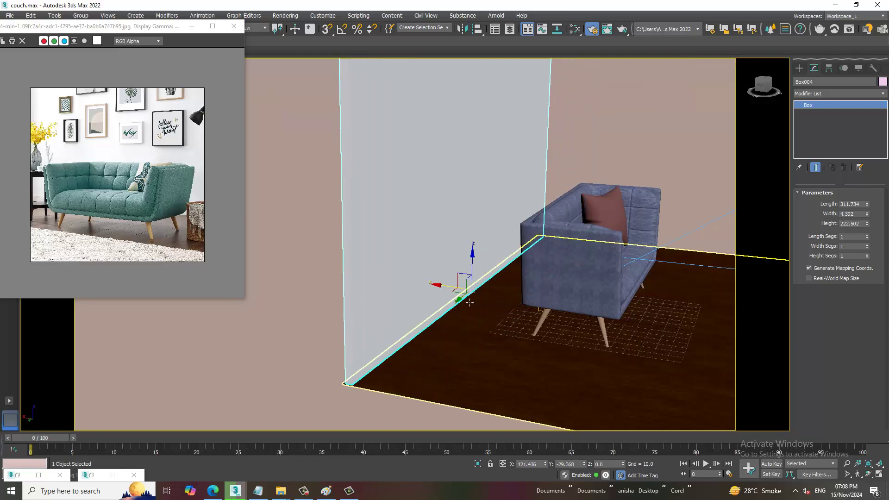
{"action": "key", "text": "c"}
Render the camera view and close the finished frame buffer.
{"action": "left_click", "coordinate": [285, 15]}
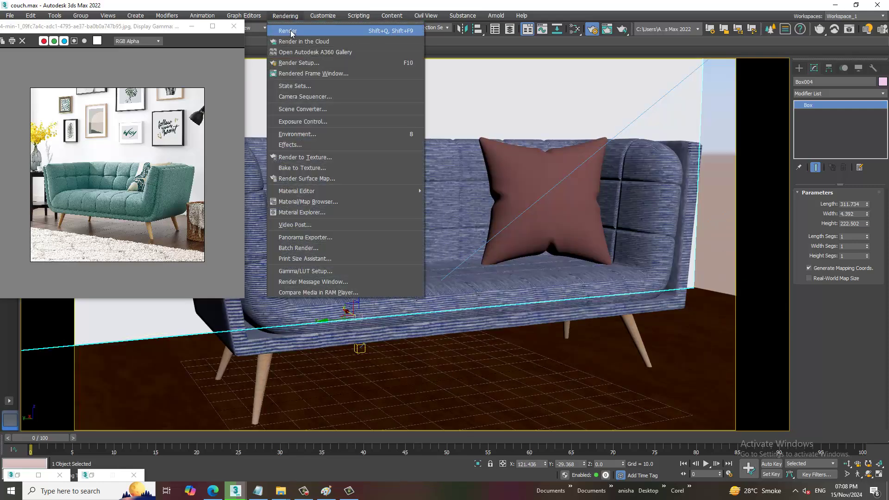
{"action": "left_click", "coordinate": [292, 32]}
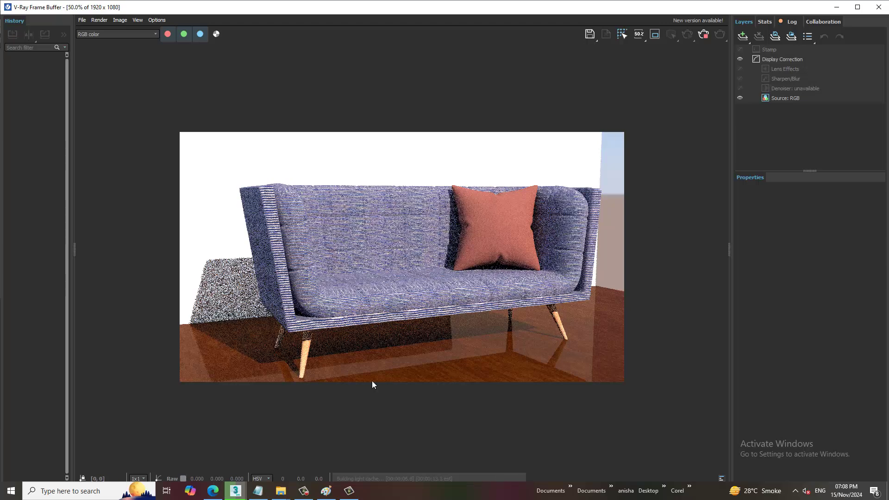
{"action": "left_click", "coordinate": [880, 10]}
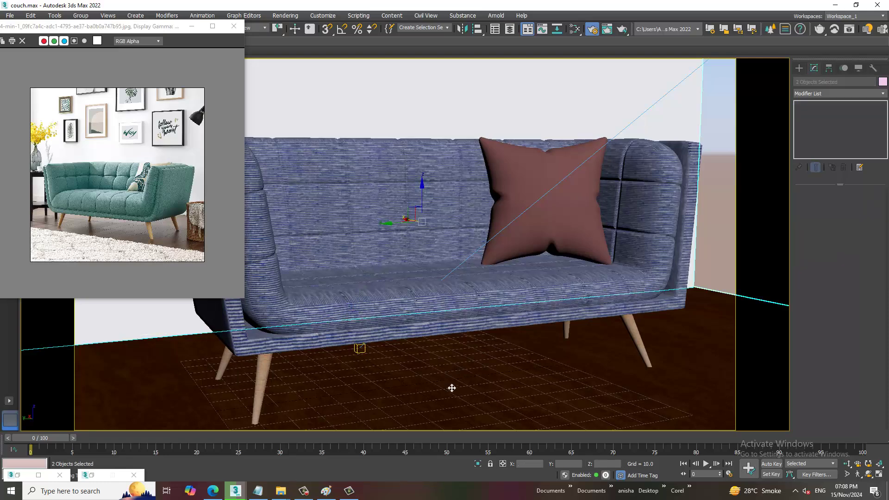
Shift the selected walls along Y and zoom out.
{"action": "left_click_drag", "start_coordinate": [393, 224], "coordinate": [483, 218]}
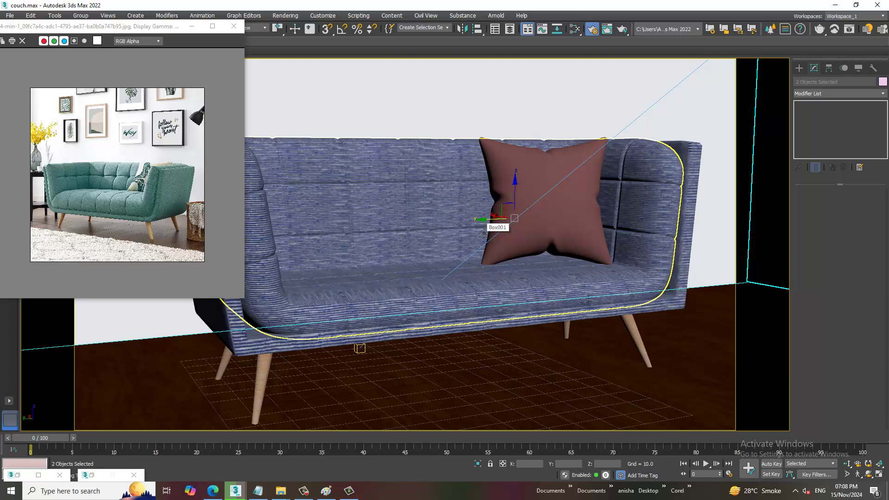
{"action": "scroll", "coordinate": [530, 243], "scroll_direction": "down", "scroll_amount": 5}
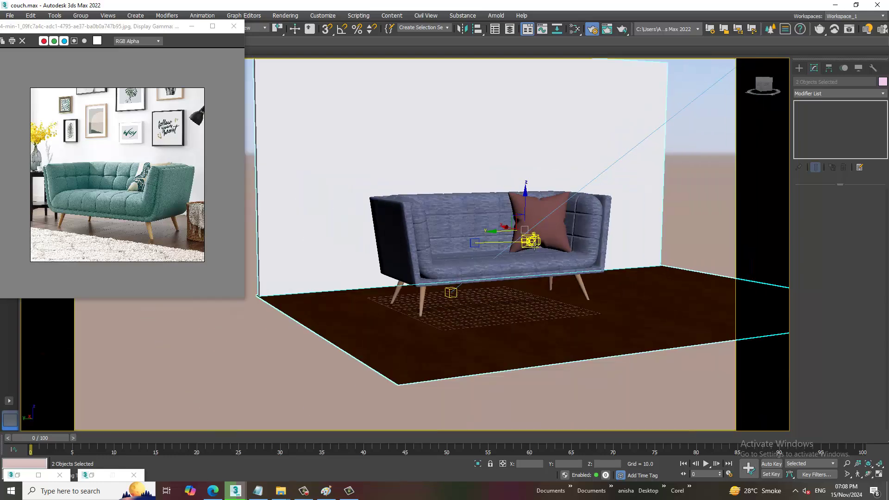
{"action": "scroll", "coordinate": [531, 241], "scroll_direction": "down", "scroll_amount": 3}
{"action": "scroll", "coordinate": [531, 240], "scroll_direction": "down", "scroll_amount": 4}
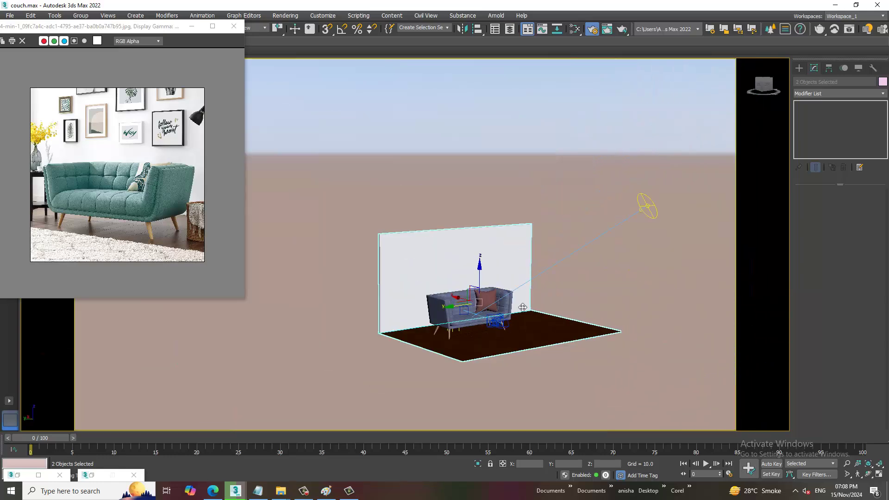
Set VRaySun001's sky model to CIE Clear and render from the camera.
{"action": "left_click", "coordinate": [651, 212]}
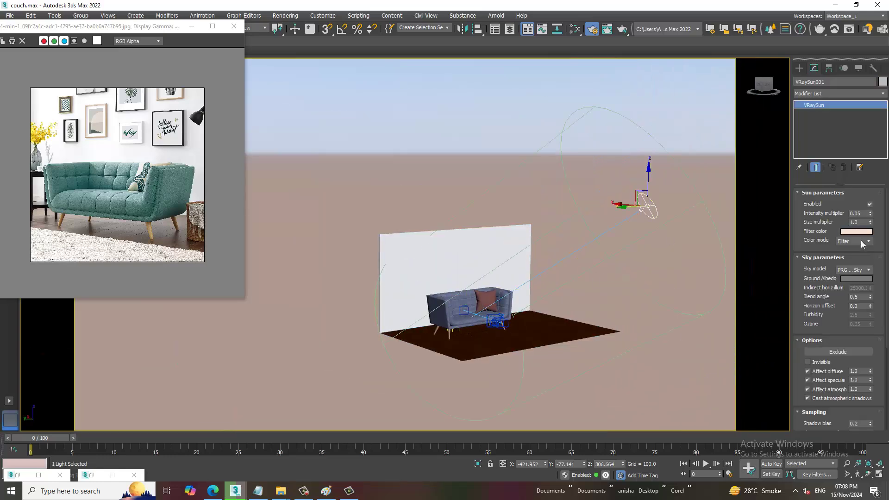
{"action": "left_click", "coordinate": [868, 272]}
{"action": "left_click", "coordinate": [853, 285]}
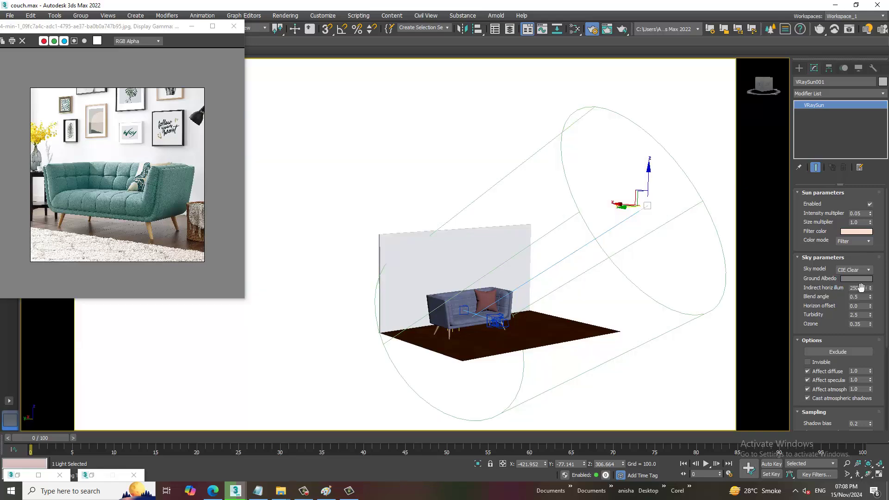
{"action": "key", "text": "c"}
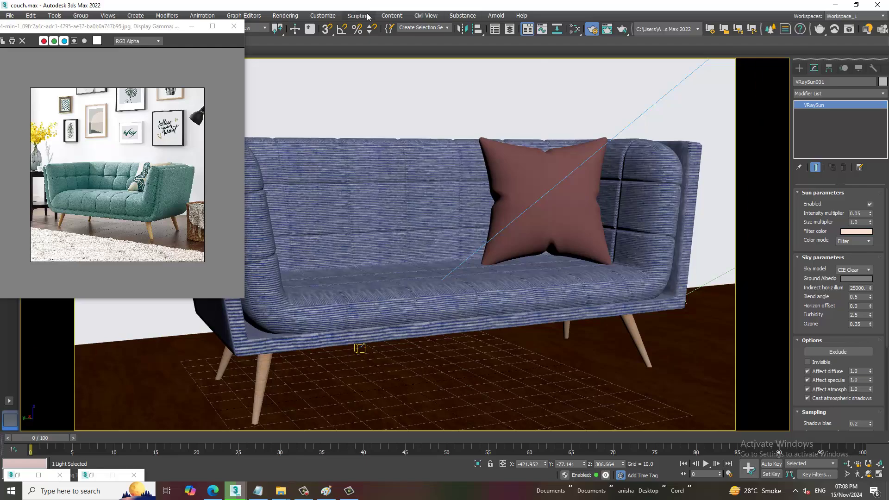
{"action": "left_click", "coordinate": [285, 15]}
{"action": "left_click", "coordinate": [288, 31]}
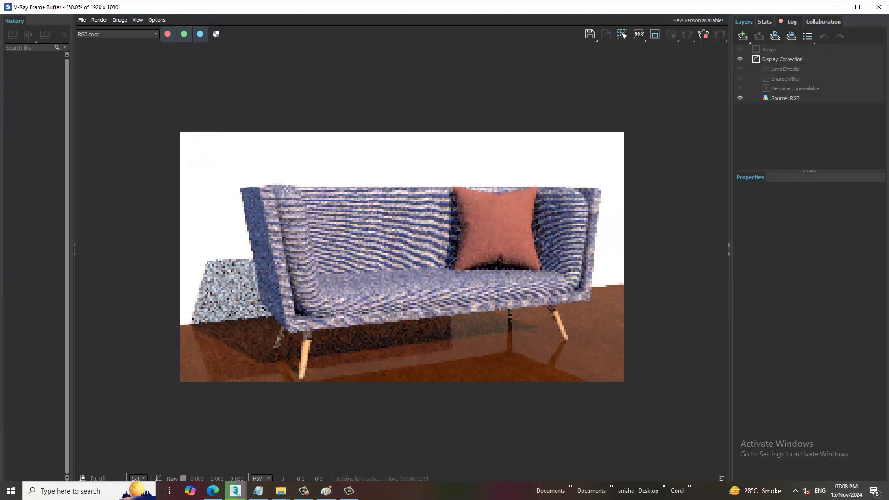
Switch VRaySun001's sky model to CIE Overcast and render a comparison test.
{"action": "left_click", "coordinate": [884, 11]}
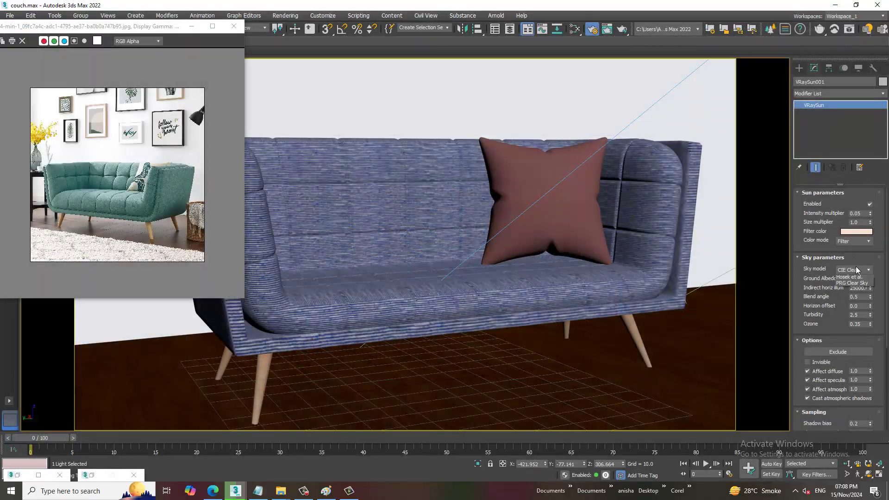
{"action": "left_click", "coordinate": [863, 295]}
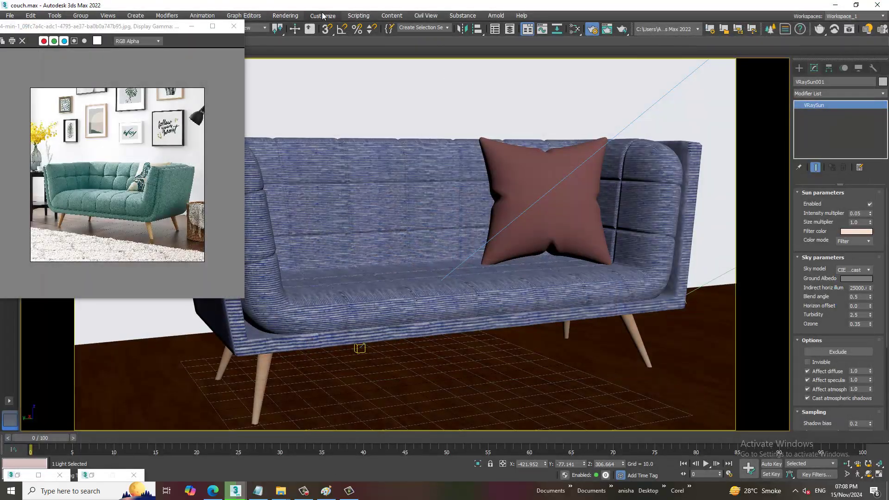
{"action": "left_click", "coordinate": [285, 15]}
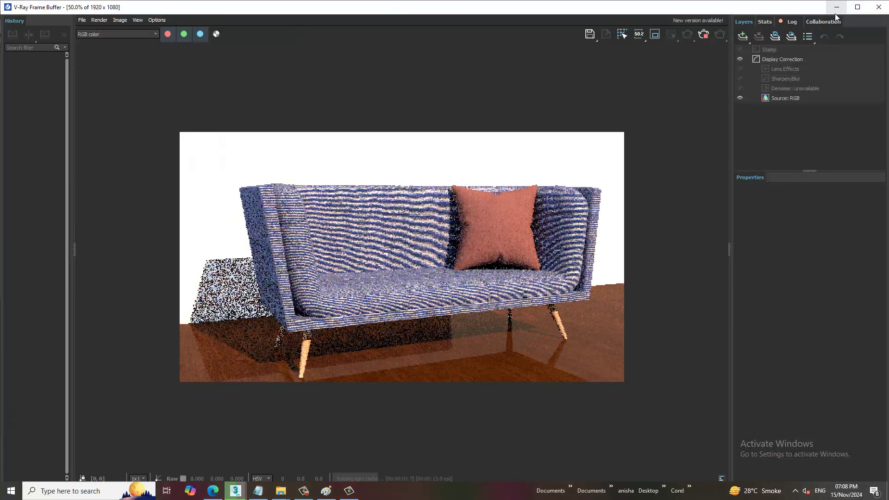
{"action": "left_click", "coordinate": [878, 7]}
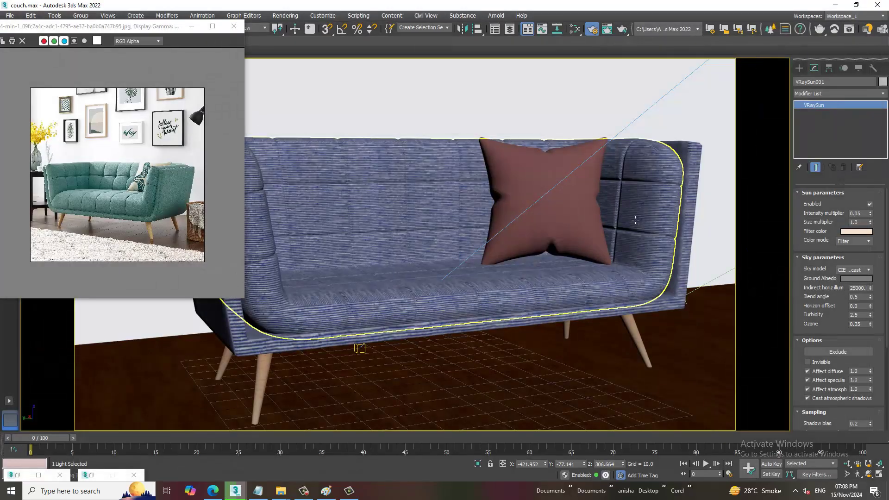
Switch to the Compact Material Editor and select the second sample slot.
{"action": "key", "text": "m"}
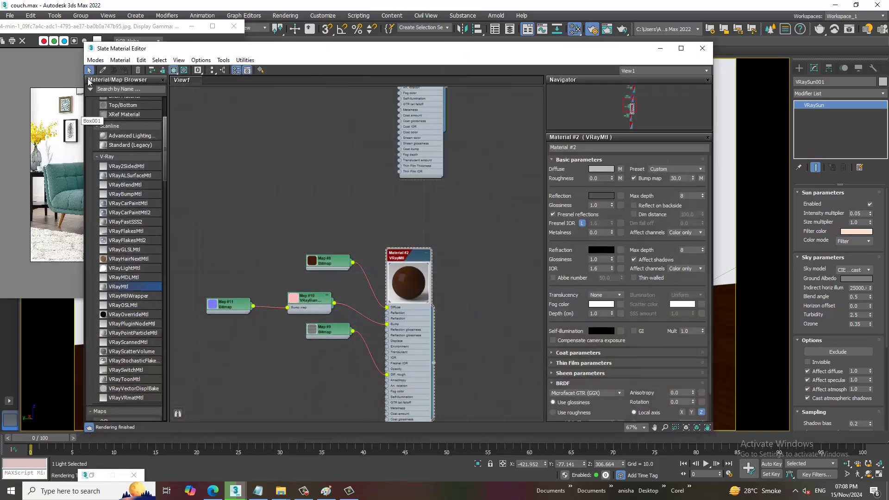
{"action": "left_click", "coordinate": [95, 59]}
{"action": "left_click", "coordinate": [113, 71]}
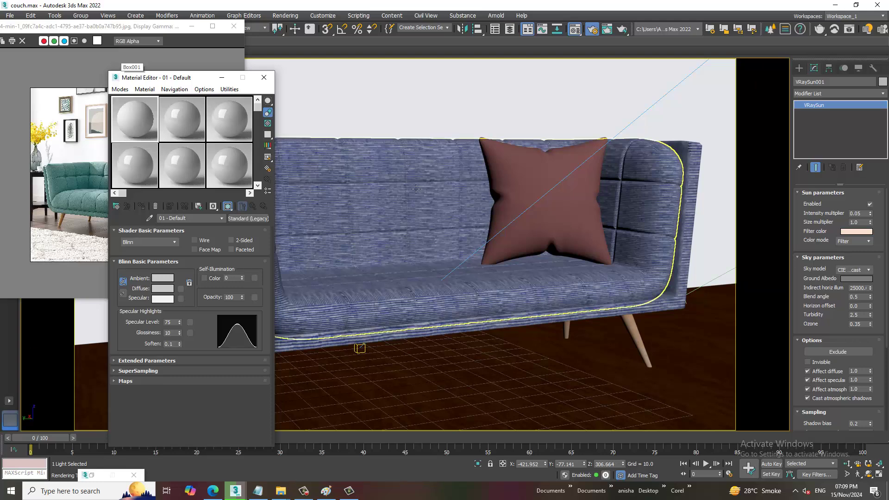
{"action": "left_click", "coordinate": [183, 119]}
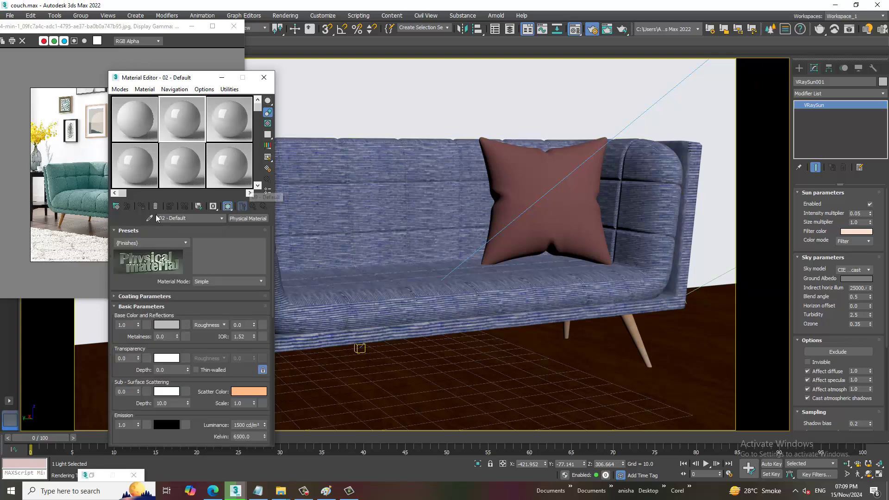
Search the Material/Map Browser for 'hdri' and add an HDRI Environment map.
{"action": "left_click", "coordinate": [116, 206]}
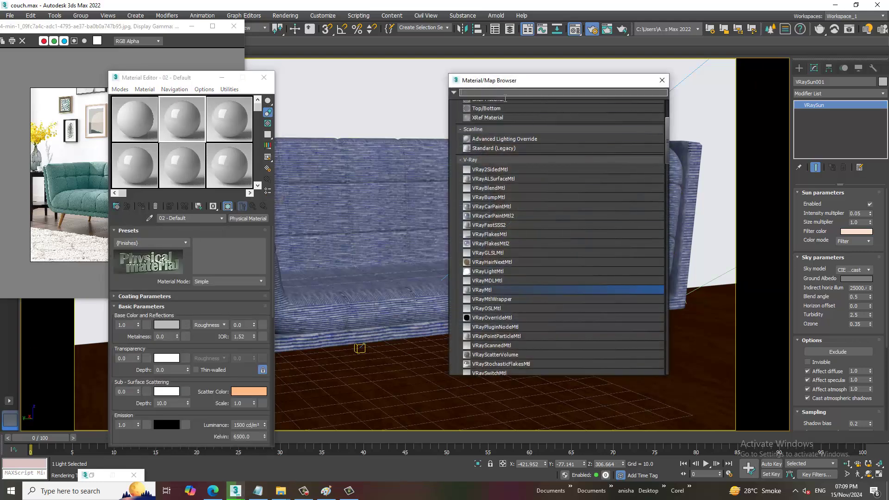
{"action": "type", "text": "vray"}
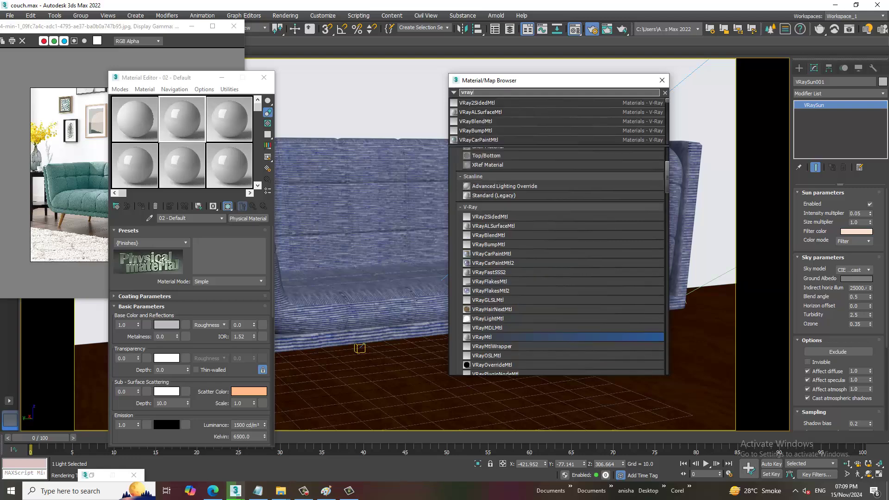
{"action": "type", "text": "hdri"}
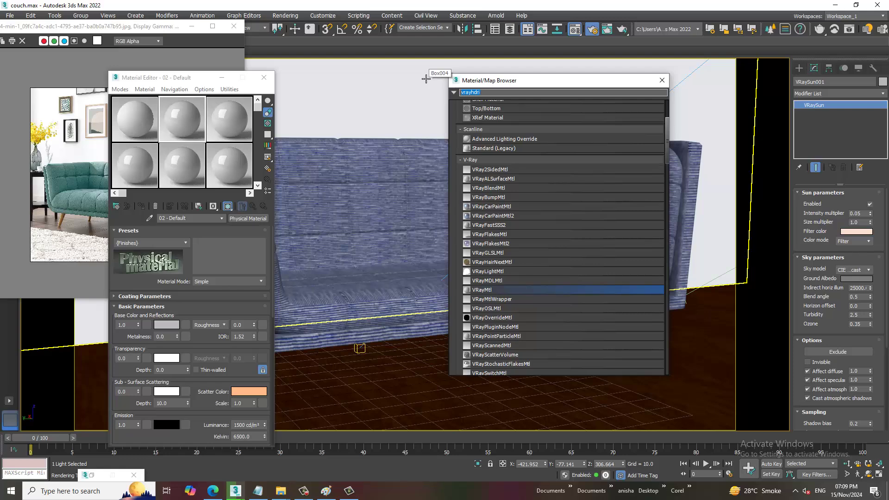
{"action": "type", "text": "hdr"}
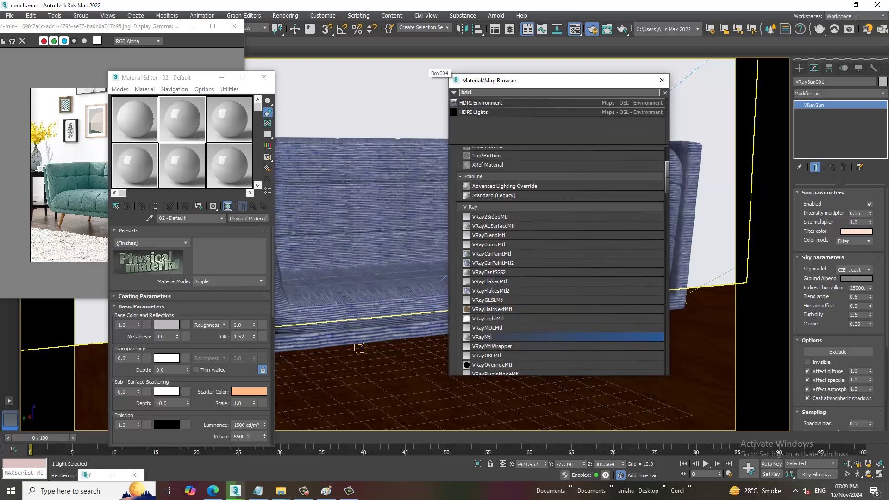
{"action": "double_click", "coordinate": [499, 102]}
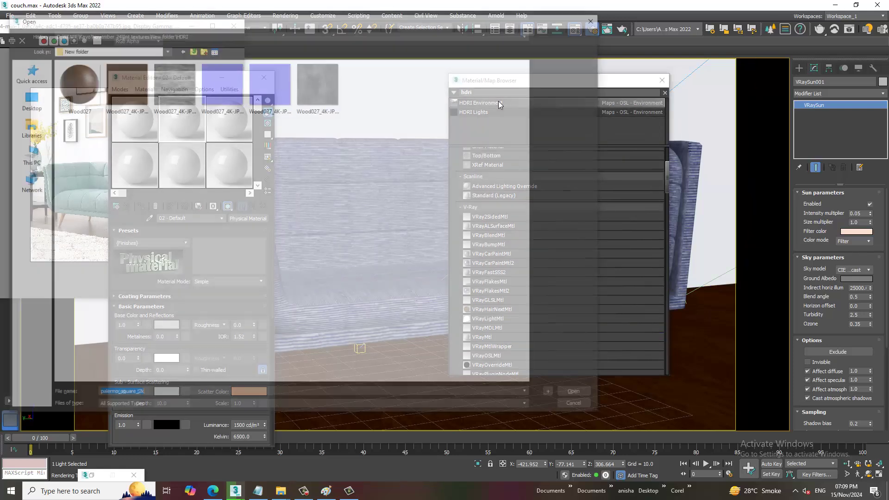
Search Downloads and the Desktop for the HDRI image file.
{"action": "left_click", "coordinate": [26, 155]}
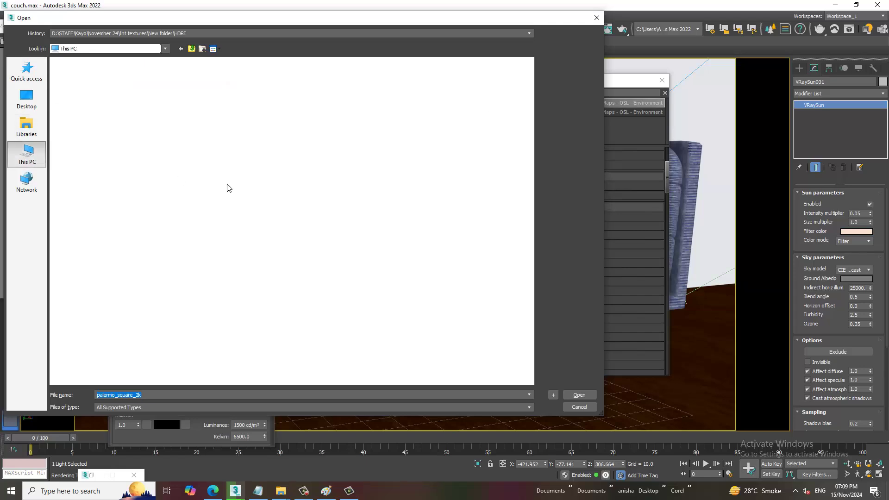
{"action": "double_click", "coordinate": [394, 87]}
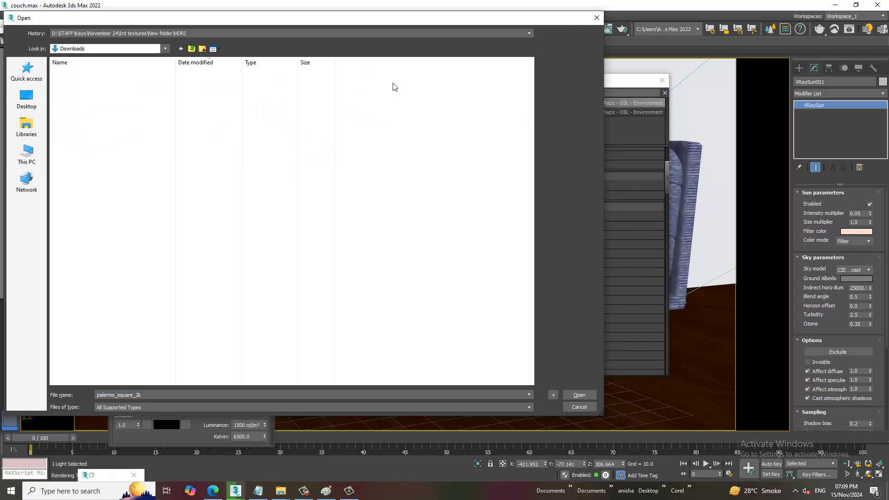
{"action": "scroll", "coordinate": [118, 306], "scroll_direction": "down", "scroll_amount": 3}
{"action": "scroll", "coordinate": [116, 304], "scroll_direction": "down", "scroll_amount": 3}
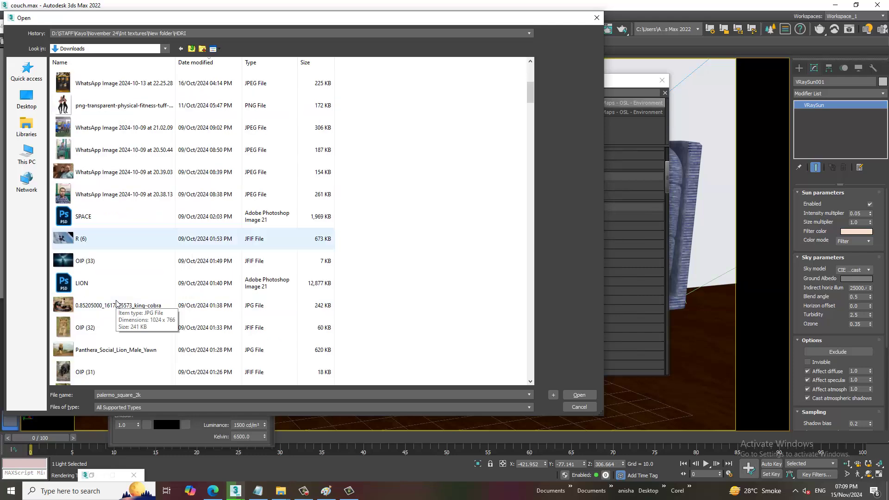
{"action": "scroll", "coordinate": [116, 303], "scroll_direction": "down", "scroll_amount": 2}
{"action": "scroll", "coordinate": [119, 304], "scroll_direction": "down", "scroll_amount": 3}
{"action": "scroll", "coordinate": [119, 303], "scroll_direction": "down", "scroll_amount": 2}
{"action": "scroll", "coordinate": [119, 302], "scroll_direction": "down", "scroll_amount": 3}
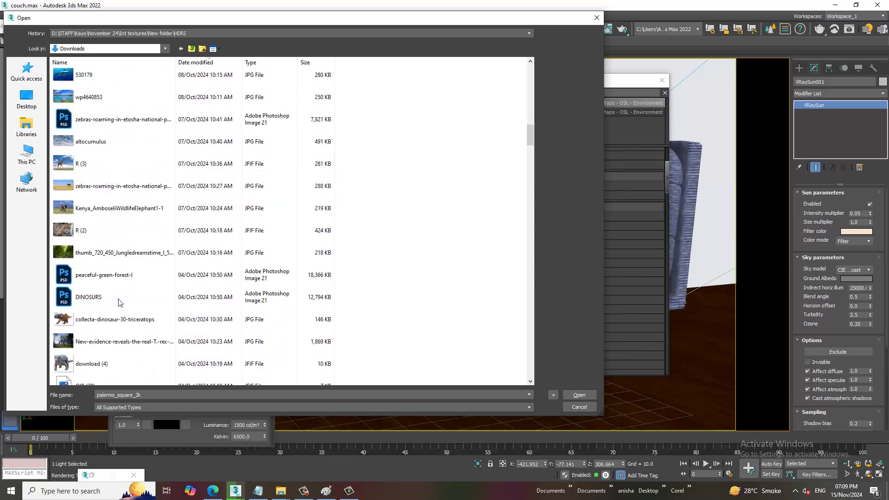
{"action": "scroll", "coordinate": [120, 302], "scroll_direction": "down", "scroll_amount": 2}
{"action": "scroll", "coordinate": [119, 301], "scroll_direction": "down", "scroll_amount": 3}
{"action": "scroll", "coordinate": [122, 299], "scroll_direction": "down", "scroll_amount": 3}
{"action": "scroll", "coordinate": [125, 297], "scroll_direction": "down", "scroll_amount": 2}
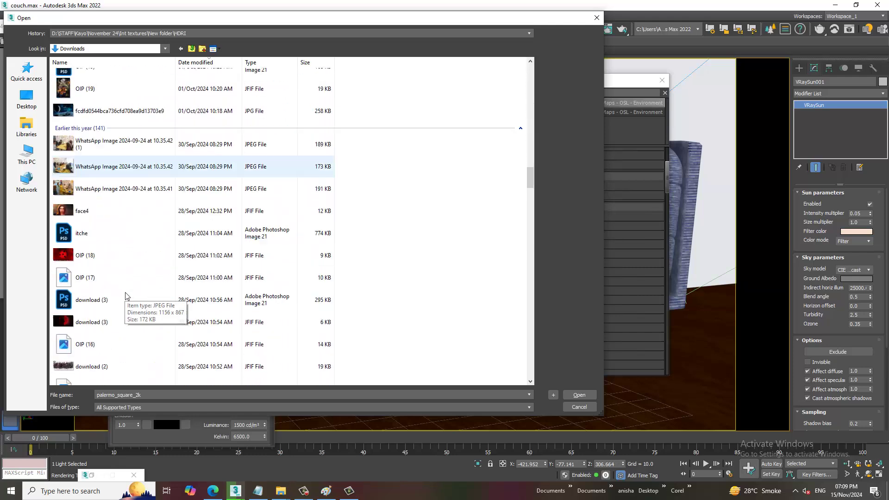
{"action": "left_click", "coordinate": [27, 98]}
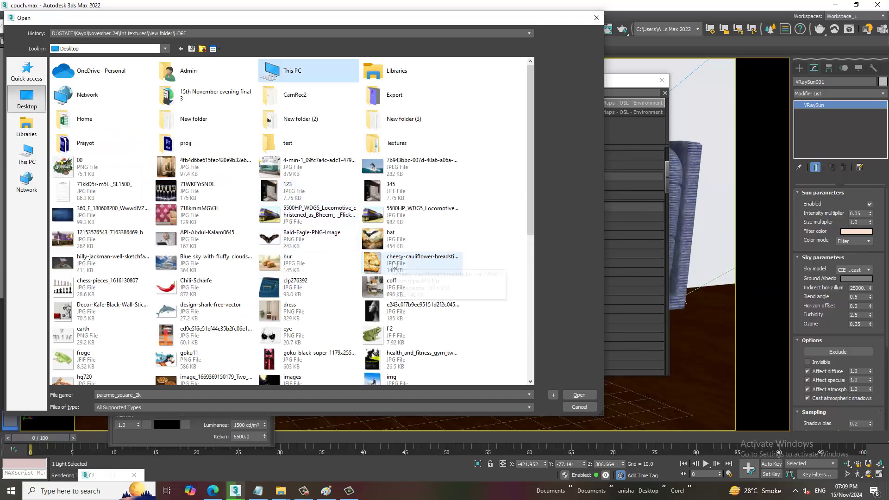
{"action": "scroll", "coordinate": [307, 252], "scroll_direction": "down", "scroll_amount": 3}
{"action": "scroll", "coordinate": [306, 258], "scroll_direction": "down", "scroll_amount": 2}
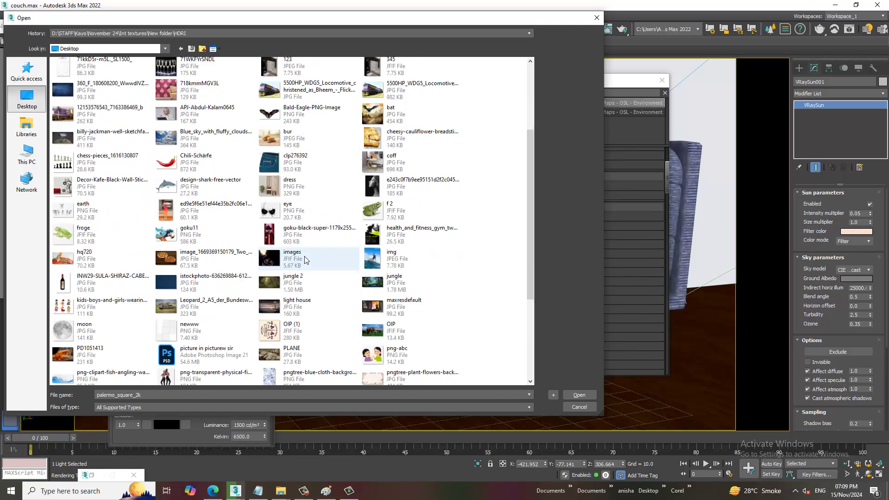
{"action": "scroll", "coordinate": [306, 259], "scroll_direction": "down", "scroll_amount": 5}
{"action": "scroll", "coordinate": [306, 260], "scroll_direction": "down", "scroll_amount": 2}
Load goegap_road_4k.exr from Downloads as the HDRI file.
{"action": "left_click", "coordinate": [27, 155]}
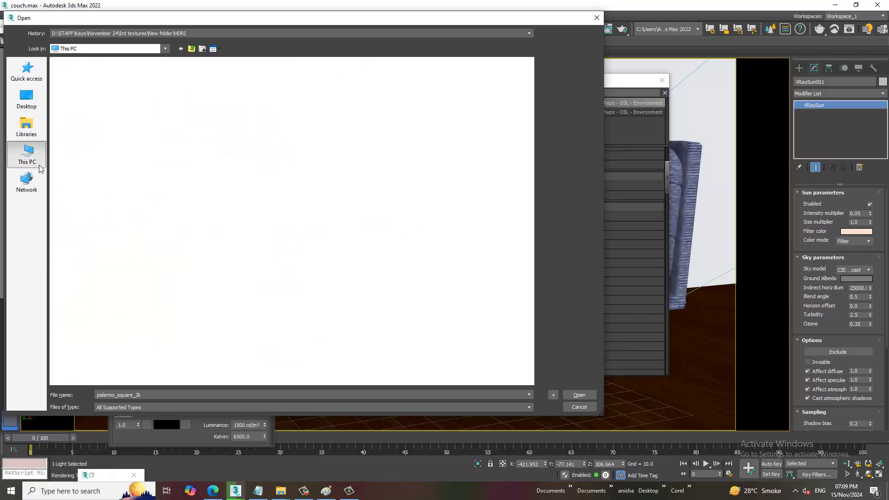
{"action": "double_click", "coordinate": [411, 81]}
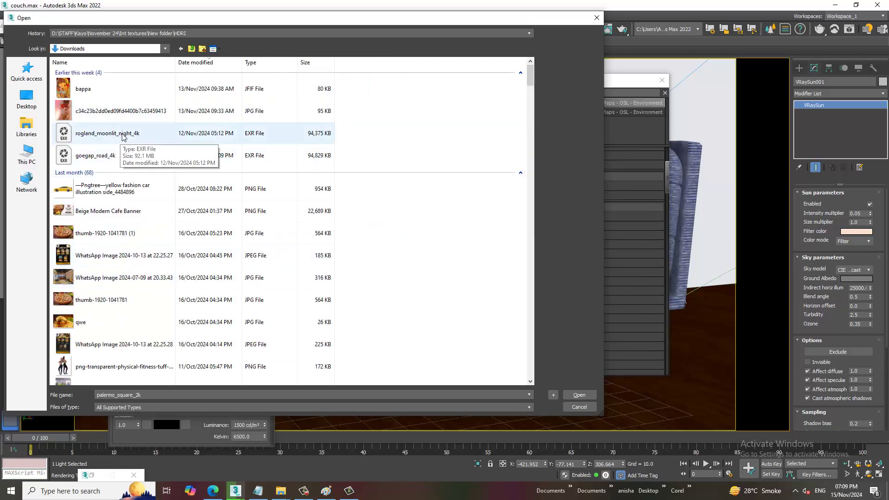
{"action": "left_click", "coordinate": [111, 159]}
{"action": "double_click", "coordinate": [112, 159]}
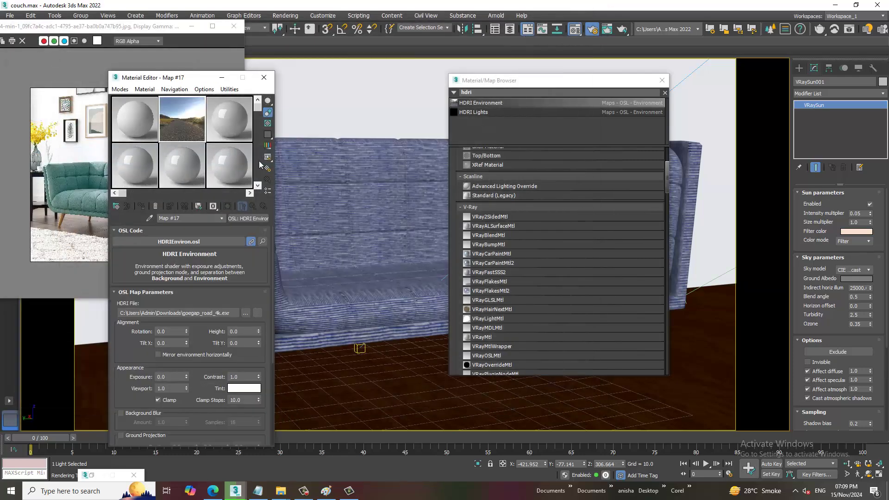
Clear the default environment map and assign Map #17 as the scene's Environment Map.
{"action": "left_click", "coordinate": [285, 16]}
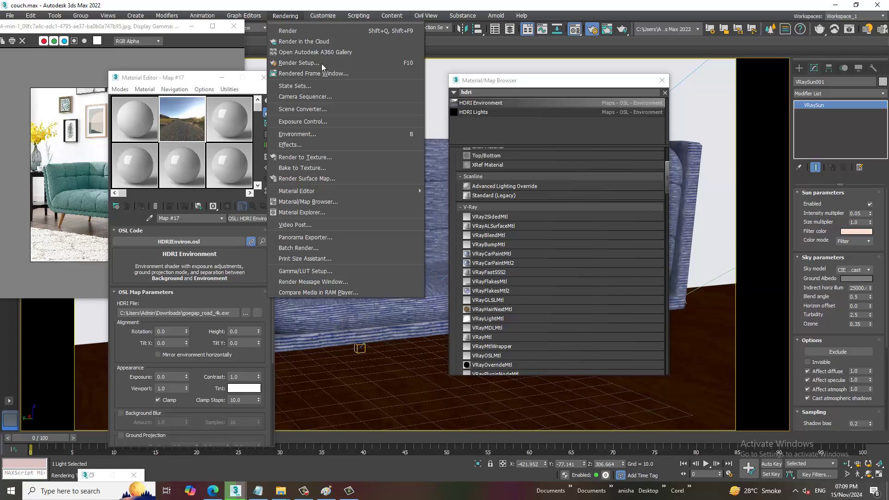
{"action": "left_click", "coordinate": [318, 138]}
{"action": "right_click", "coordinate": [242, 137]}
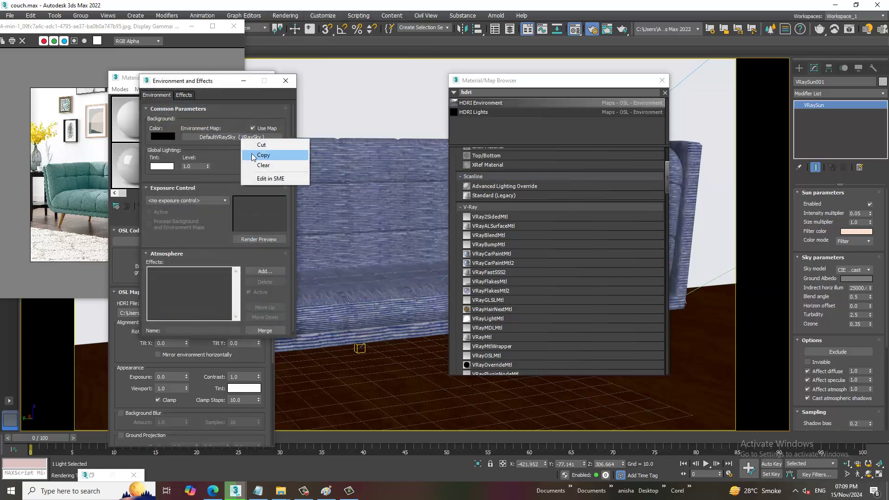
{"action": "left_click", "coordinate": [262, 165]}
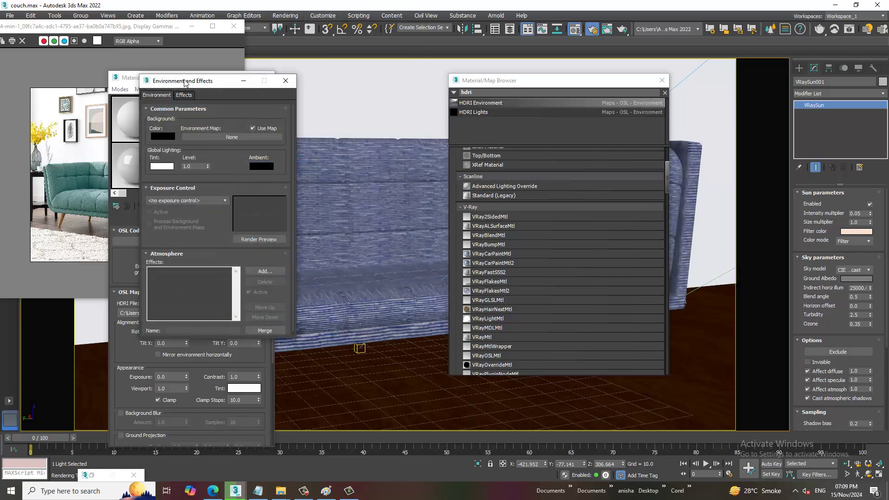
{"action": "left_click_drag", "start_coordinate": [185, 82], "coordinate": [426, 85]}
{"action": "mouse_move", "coordinate": [179, 146]}
{"action": "left_mouse_down"}
{"action": "mouse_move", "coordinate": [531, 137]}
{"action": "mouse_move", "coordinate": [485, 141]}
{"action": "left_mouse_up"}
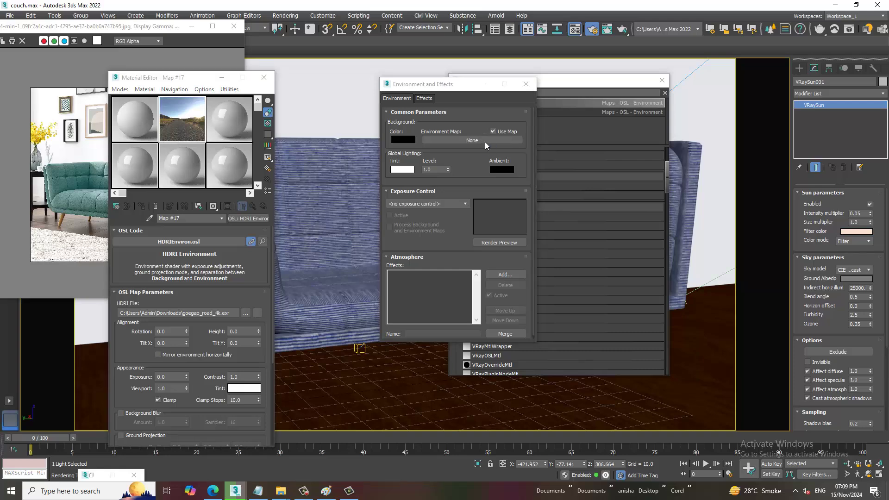
{"action": "left_click", "coordinate": [490, 176]}
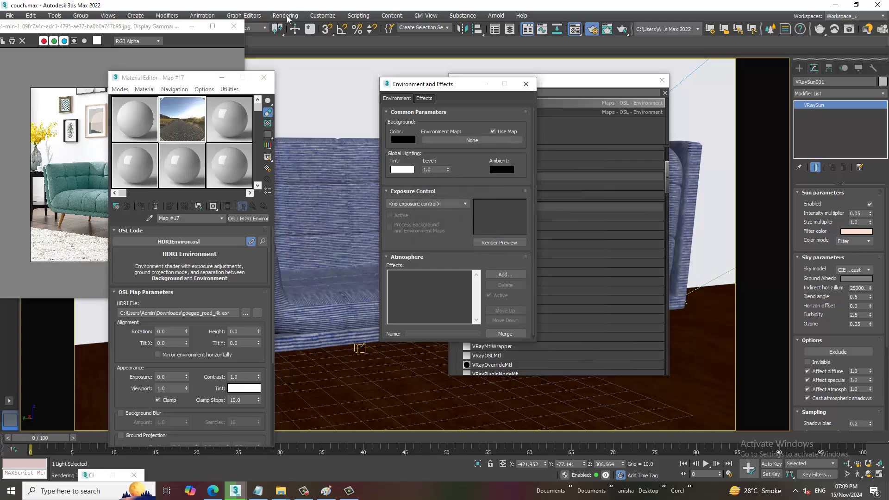
Render the sofa with the HDRI environment, then bring Environment and Effects back up.
{"action": "left_click", "coordinate": [287, 19]}
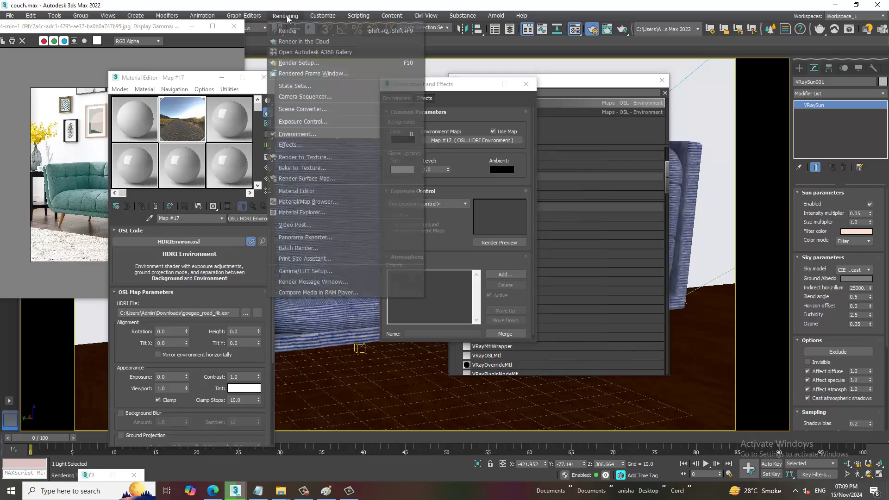
{"action": "left_click", "coordinate": [301, 31]}
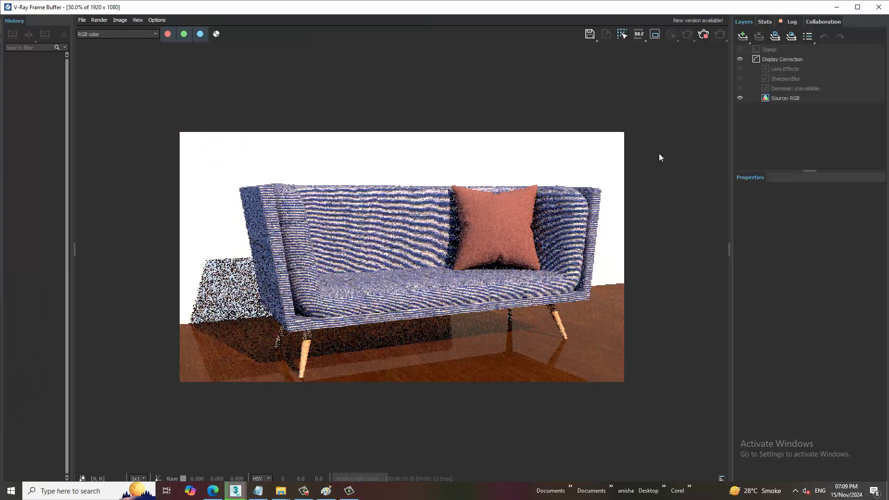
{"action": "left_click", "coordinate": [878, 7]}
{"action": "left_click", "coordinate": [286, 15]}
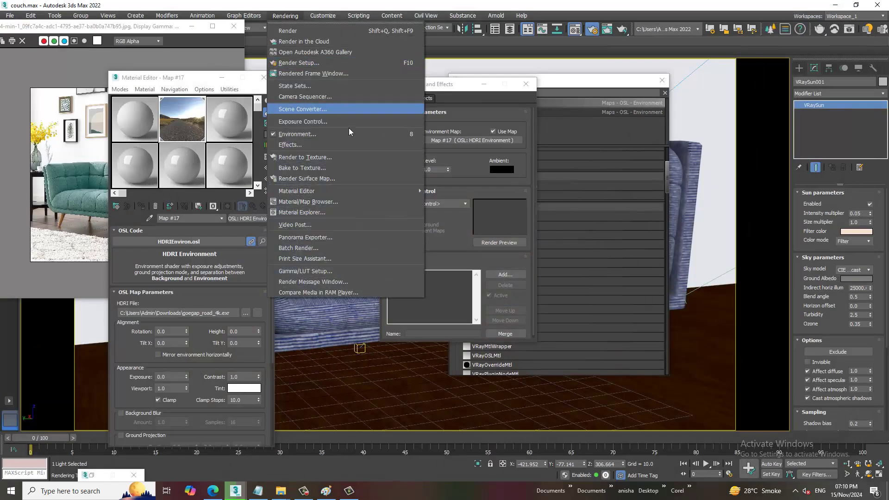
{"action": "left_click", "coordinate": [340, 134]}
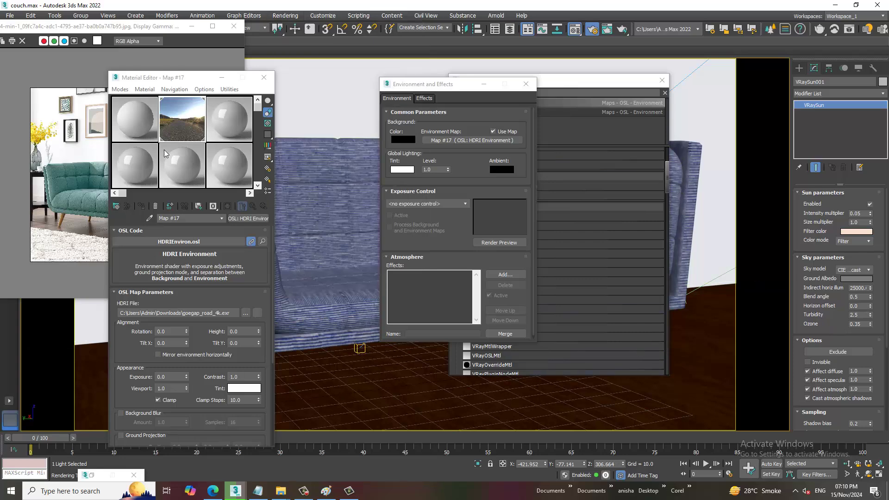
{"action": "left_click_drag", "start_coordinate": [164, 152], "coordinate": [562, 224]}
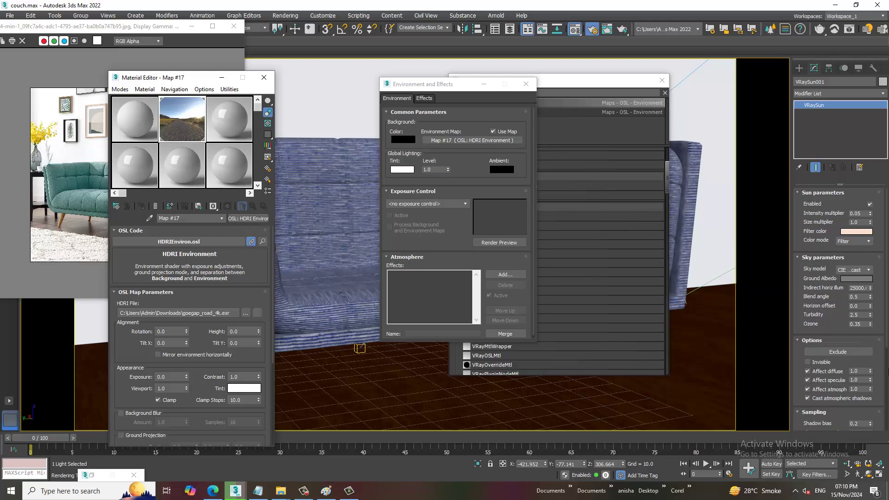
{"action": "scroll", "coordinate": [579, 208], "scroll_direction": "down", "scroll_amount": 1}
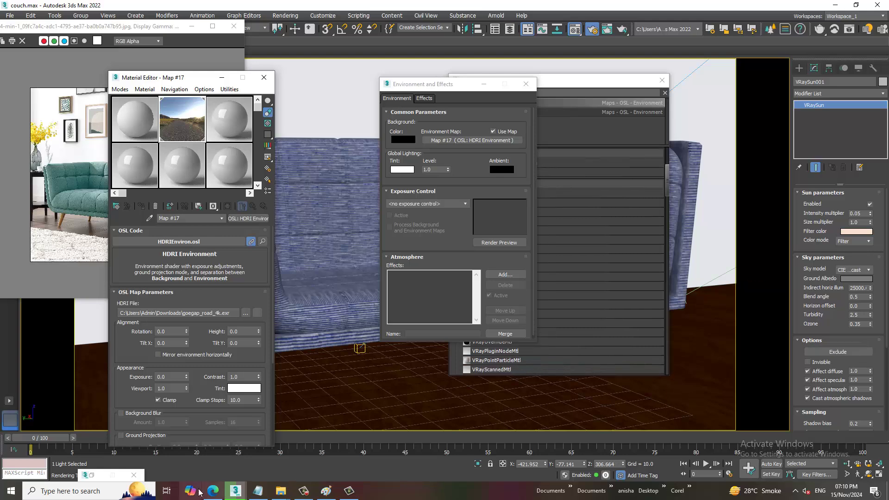
Link Map #17 as an instance to V-Ray's GI environment and render the couch.
{"action": "left_click", "coordinate": [93, 477]}
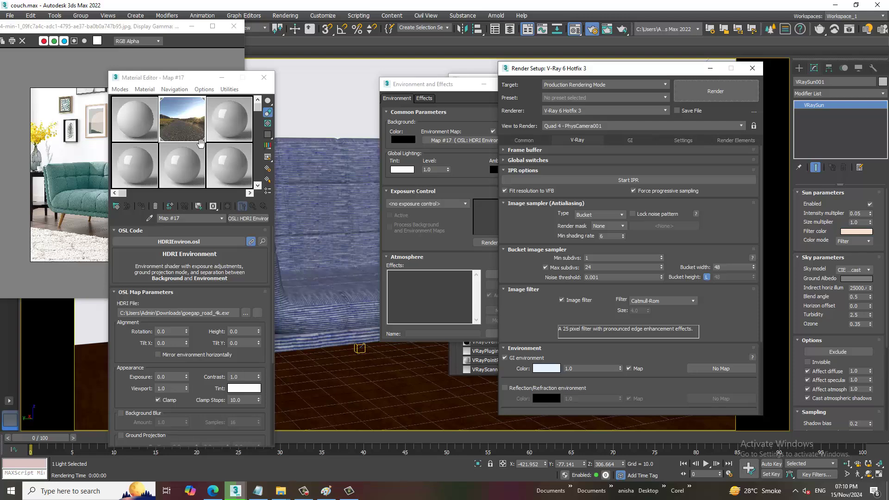
{"action": "left_click_drag", "start_coordinate": [182, 118], "coordinate": [670, 292]}
{"action": "left_click_drag", "start_coordinate": [709, 372], "coordinate": [708, 370]}
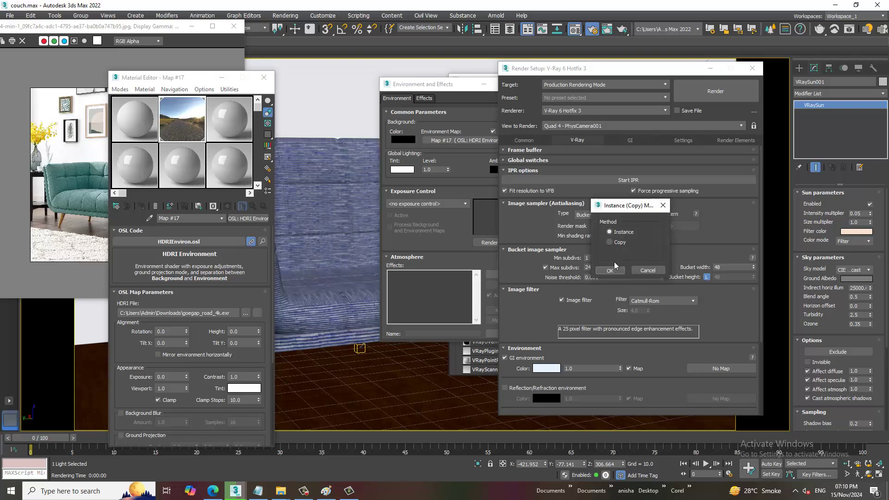
{"action": "left_click", "coordinate": [611, 271]}
{"action": "left_click", "coordinate": [285, 15]}
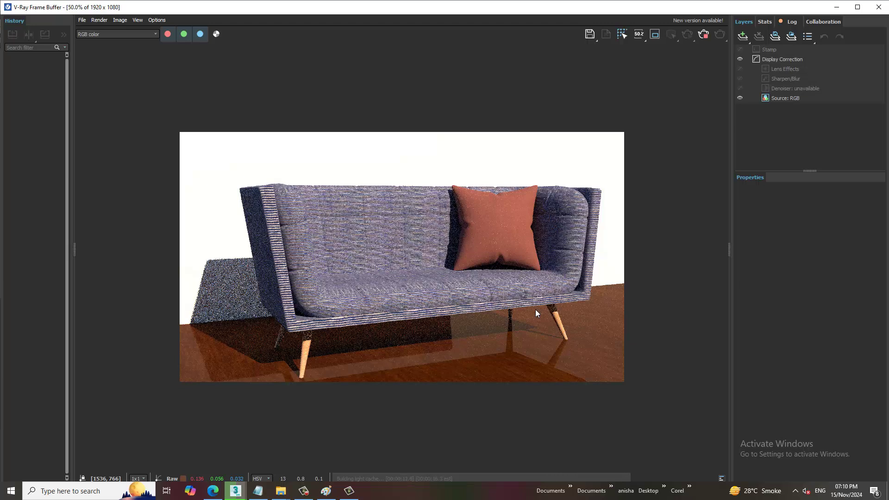
Bring the tutorial notes in Notepad forward and clear the selection.
{"action": "left_click", "coordinate": [308, 493]}
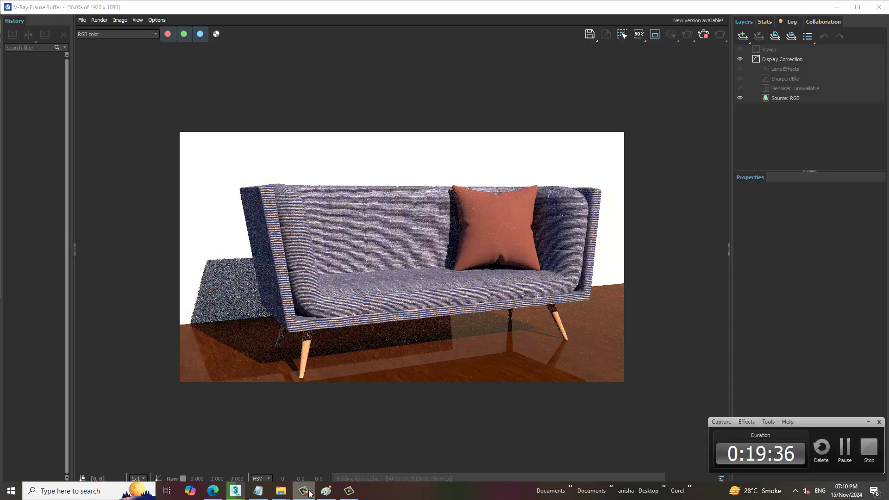
{"action": "left_click", "coordinate": [258, 491]}
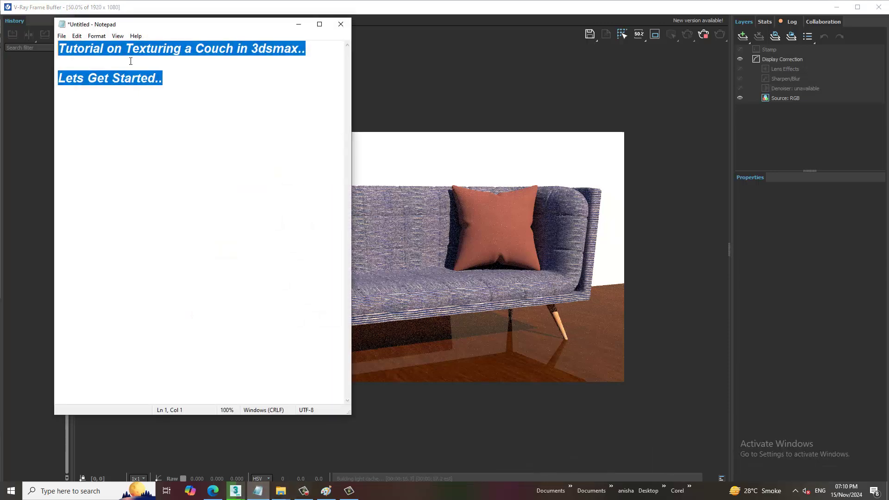
{"action": "left_click", "coordinate": [215, 86]}
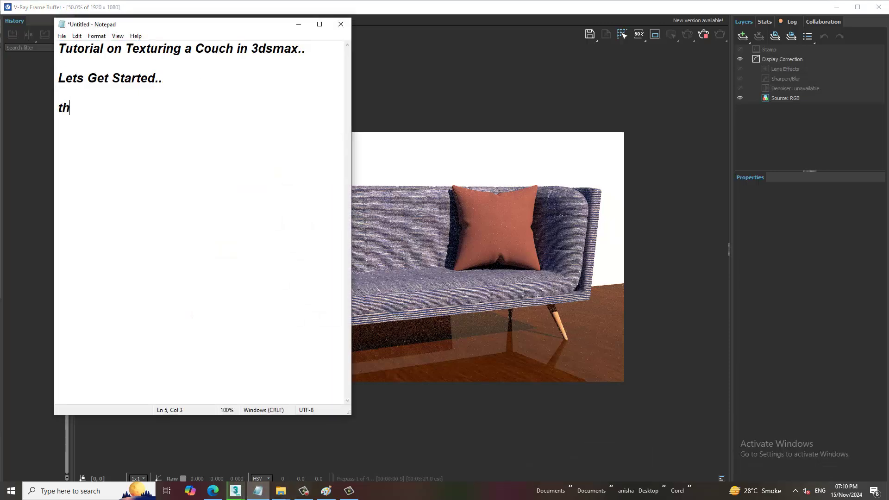